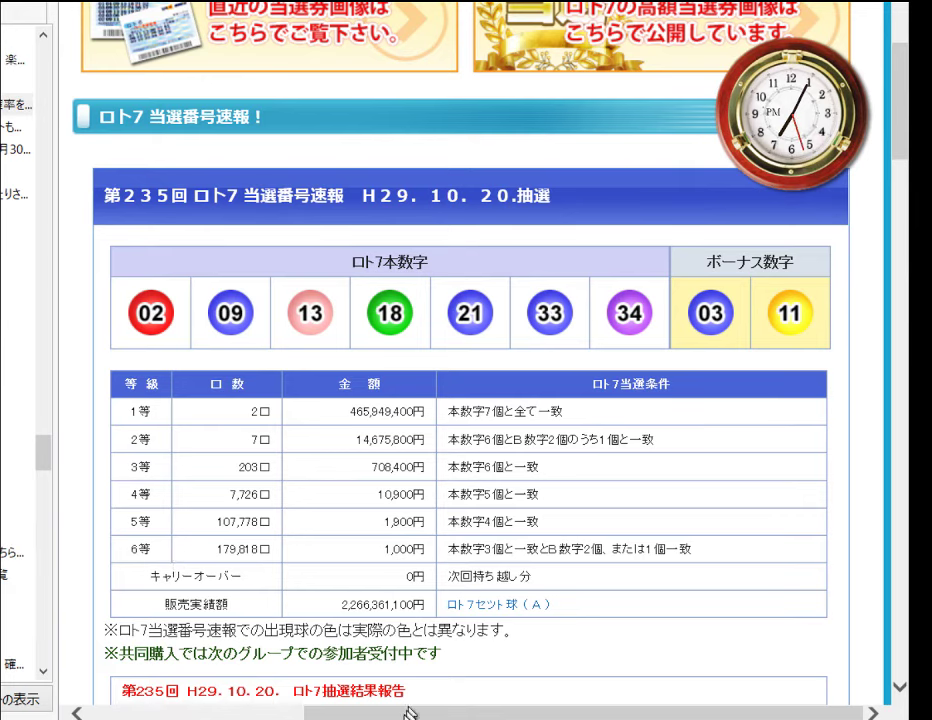
Switch to the Excel worksheet and enter the ロト7 draw 235 main numbers 2, 9, 13, 18, 21, 33 and 34 in F10:L10.
click(480, 690)
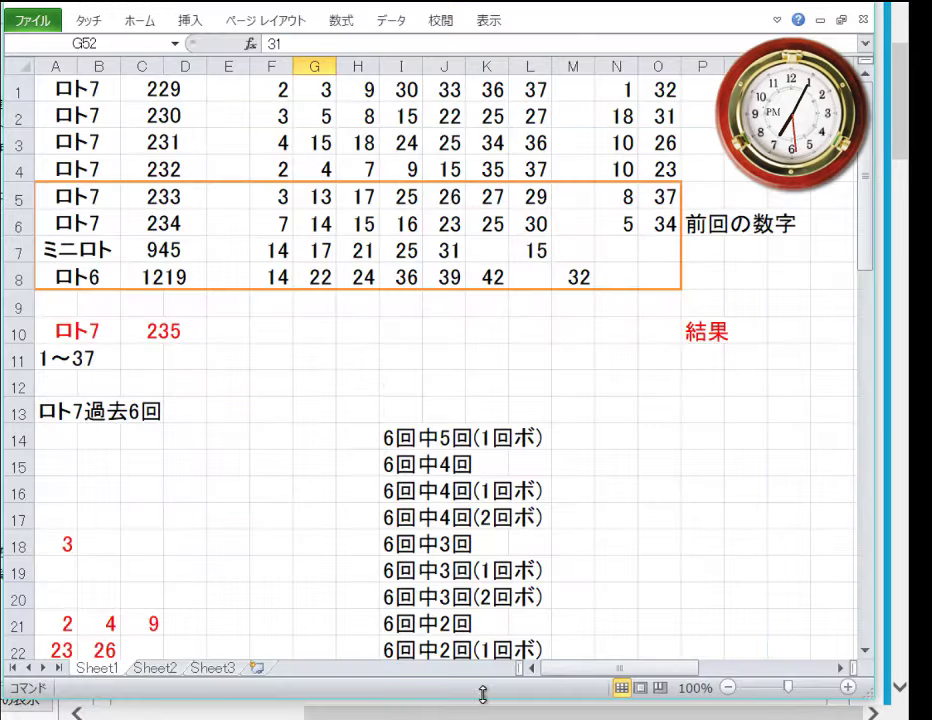
click(276, 329)
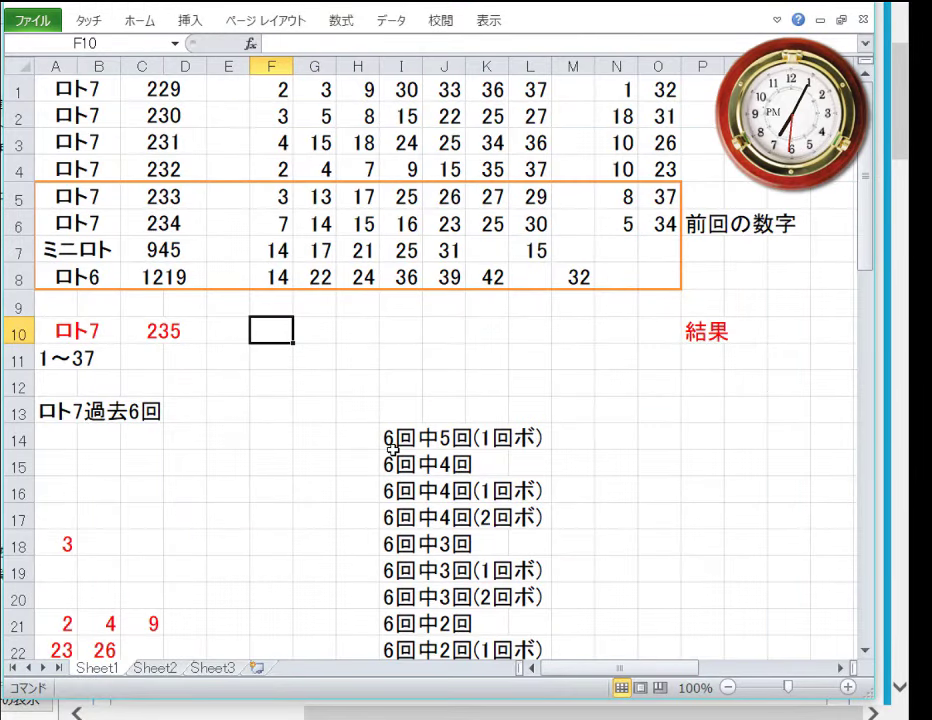
text(2)
key(Tab)
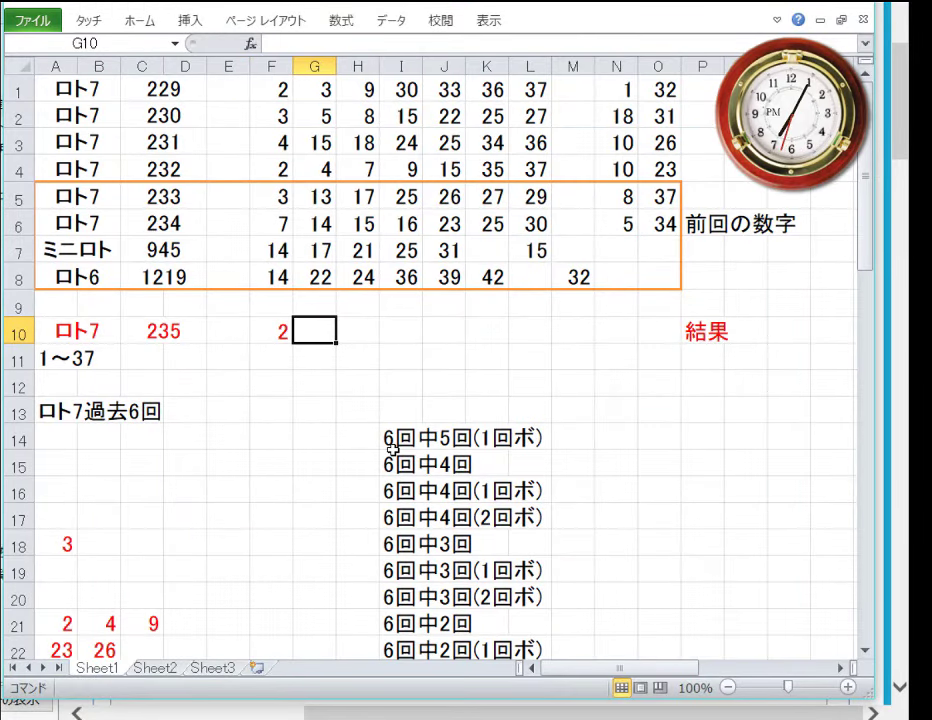
text(9)
key(Tab)
text(13)
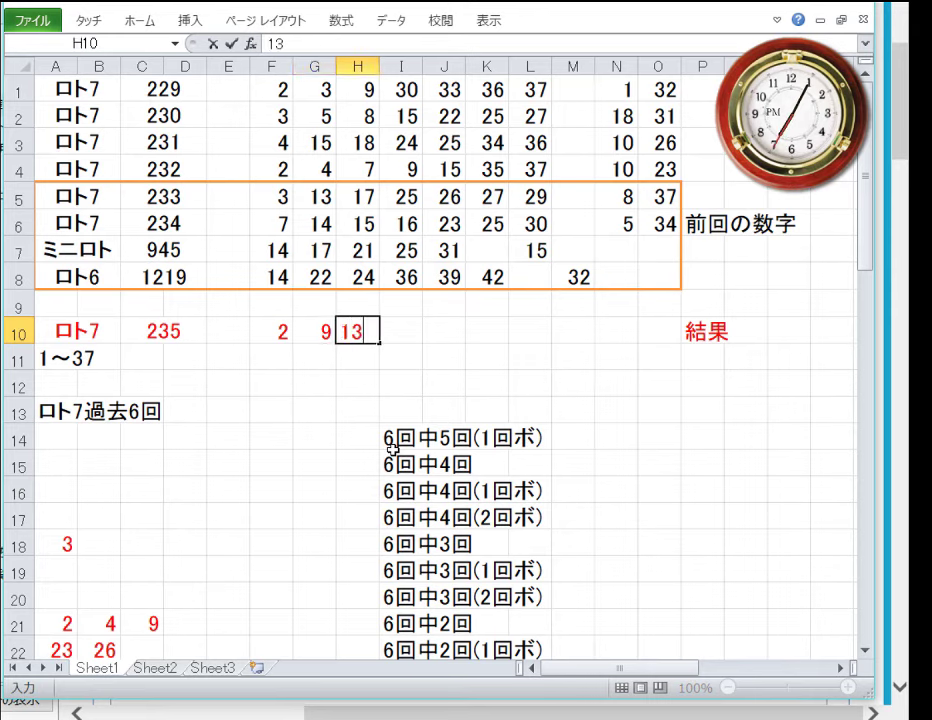
key(Tab)
text(1)
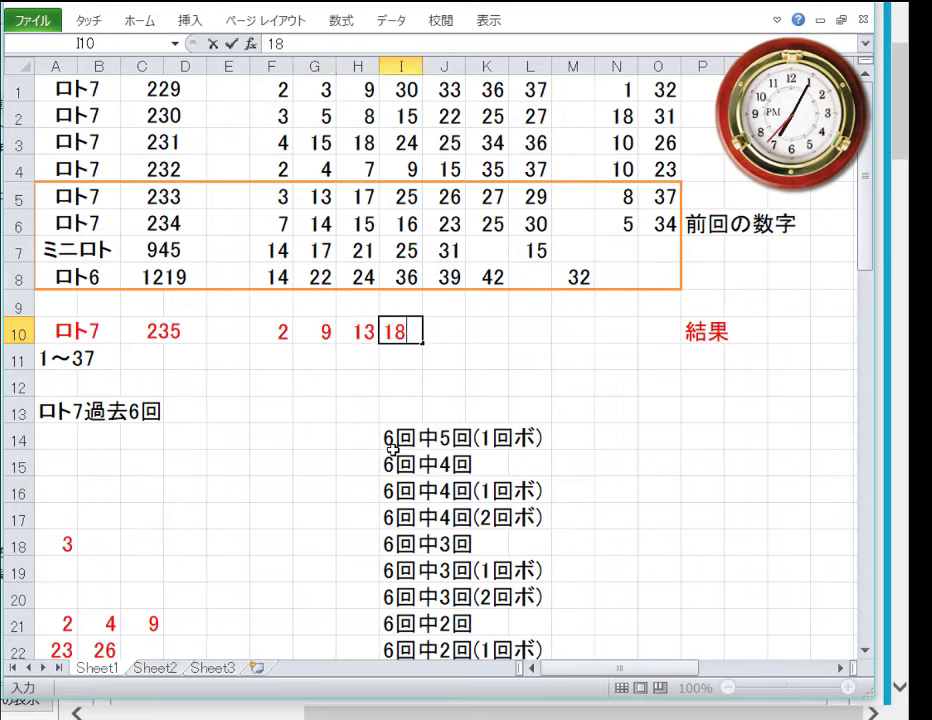
text(8)
key(Tab)
text(21)
key(Tab)
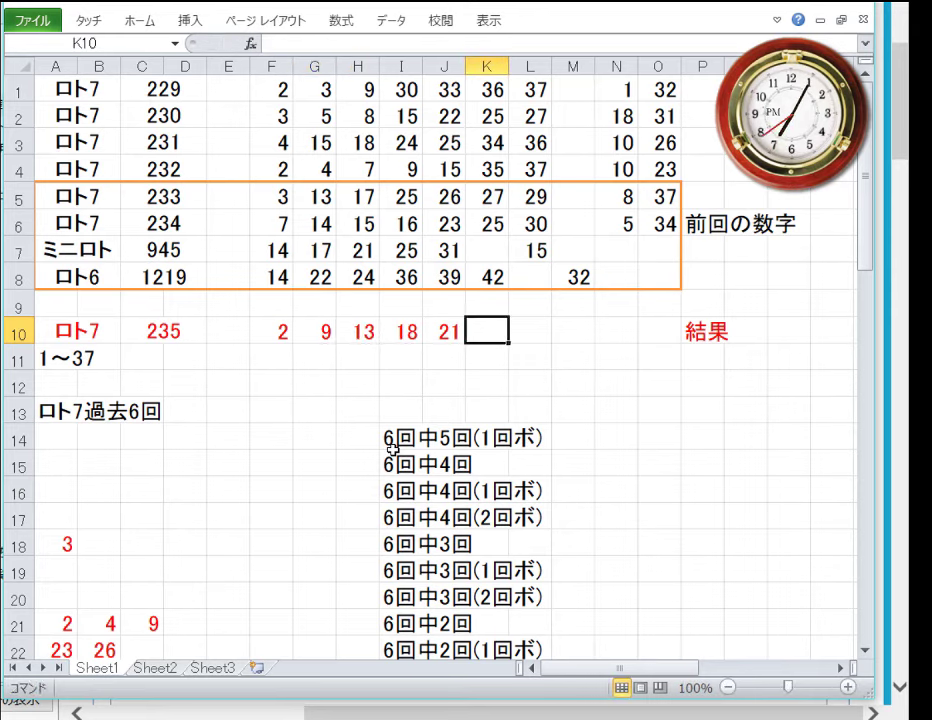
text(33)
key(Tab)
text(34)
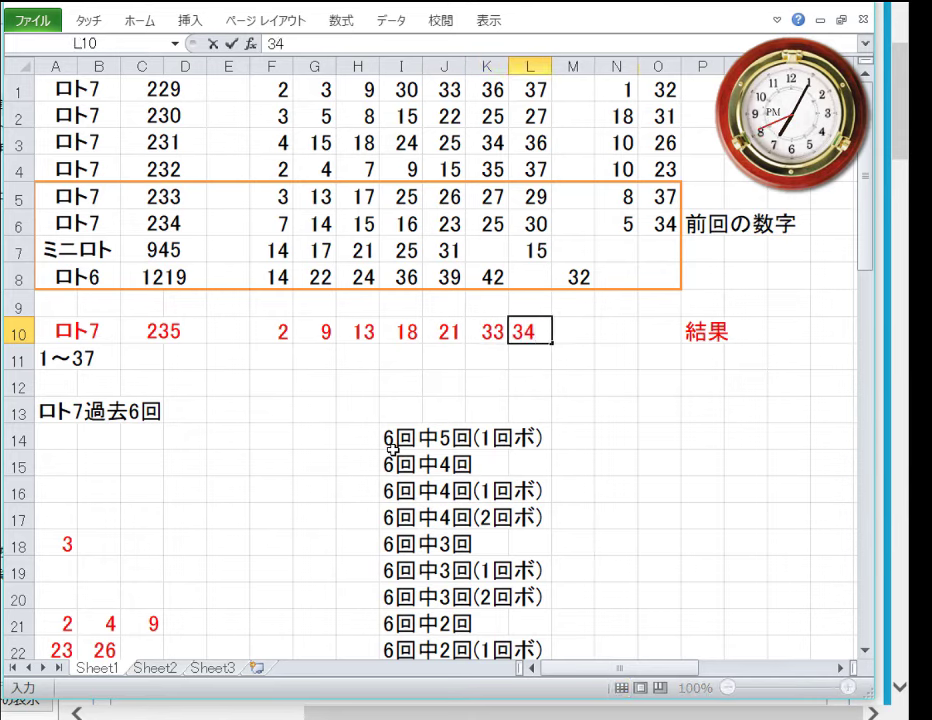
key(Tab)
Enter the bonus numbers 3 and 11 for draw 235 in N10 and O10.
key(Tab)
key(Tab)
key(Left)
text(3)
key(Tab)
text(11)
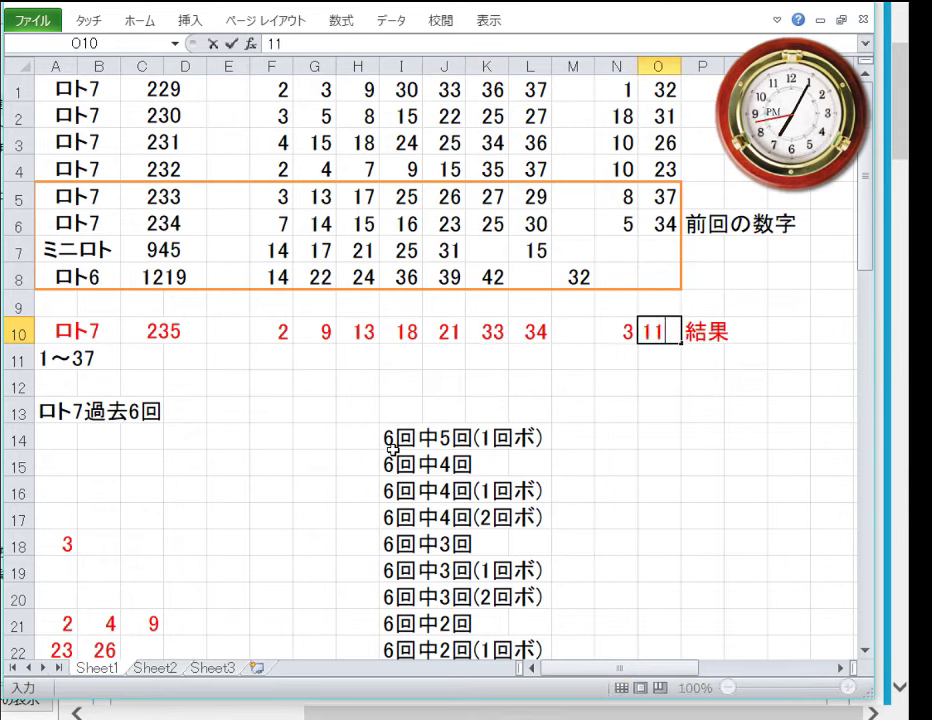
key(Return)
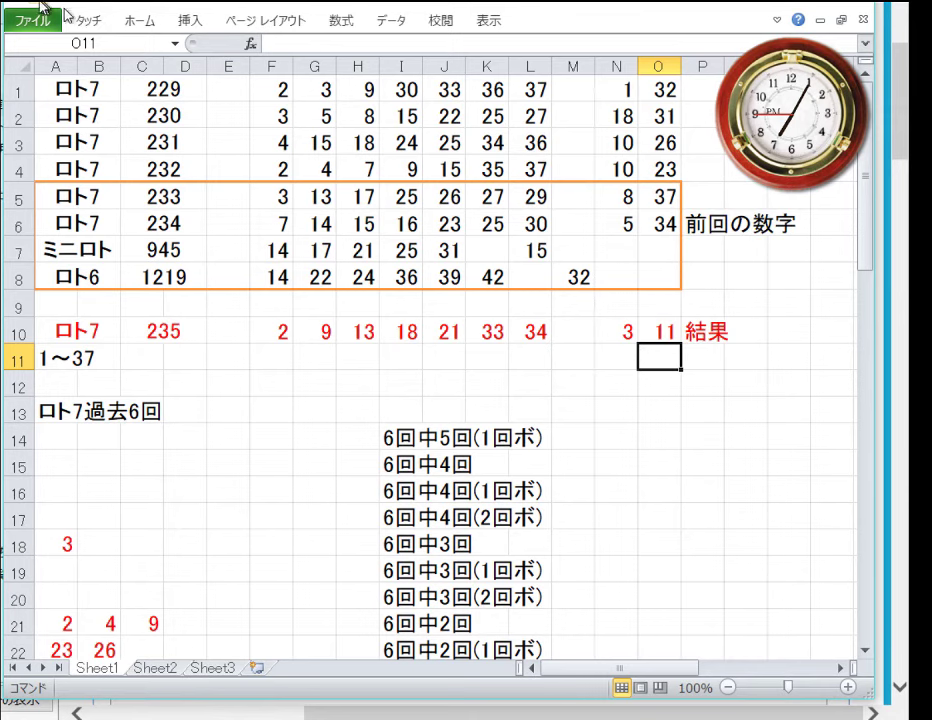
Copy the draw 235 result row 10 and insert it above the 前回と同じ数字を選ぶ。 heading in row 38.
click(22, 330)
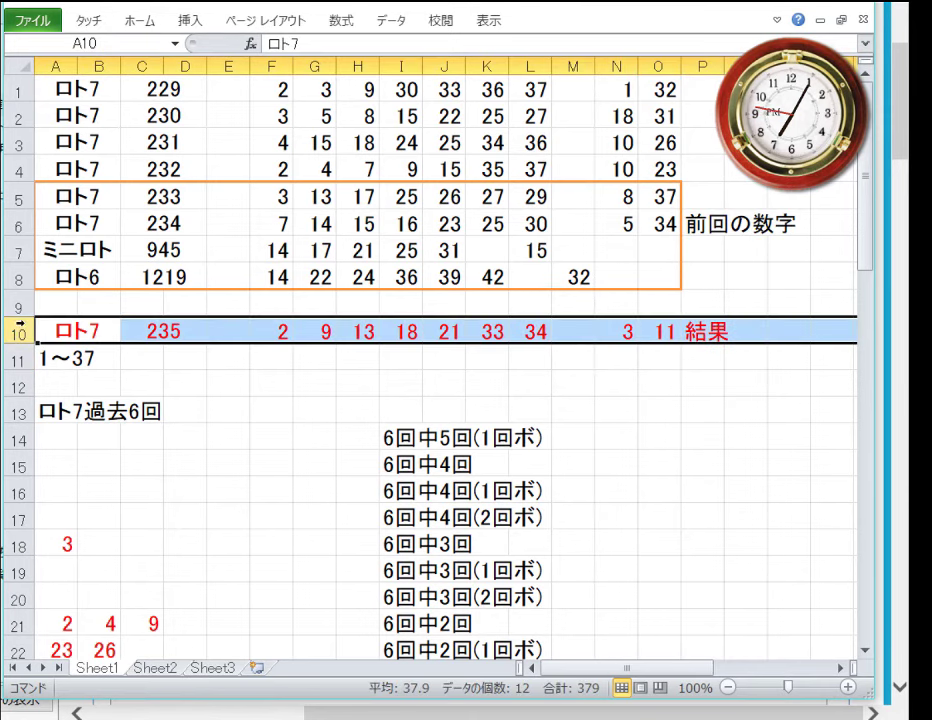
key(ctrl+c)
scroll(112, 436, down, 6)
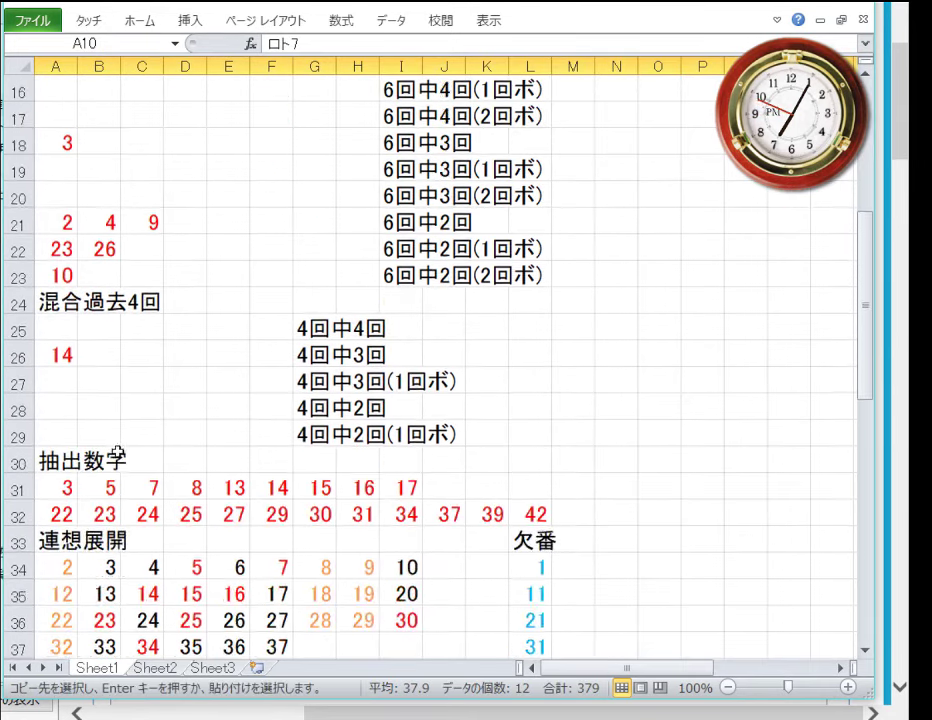
scroll(79, 492, down, 2)
right_click(17, 435)
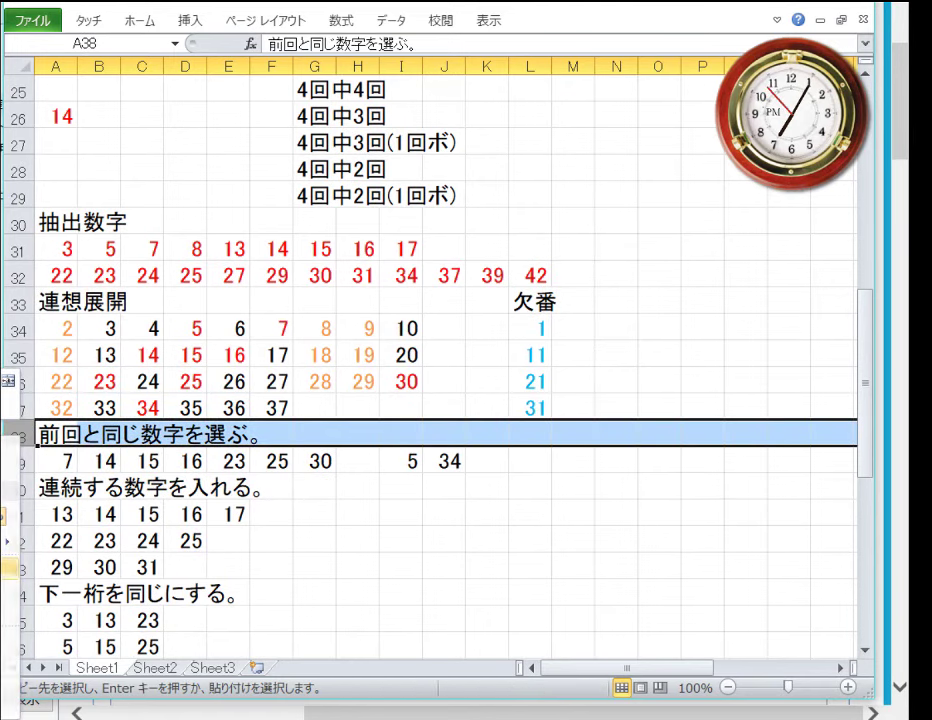
click(8, 413)
right_click(103, 437)
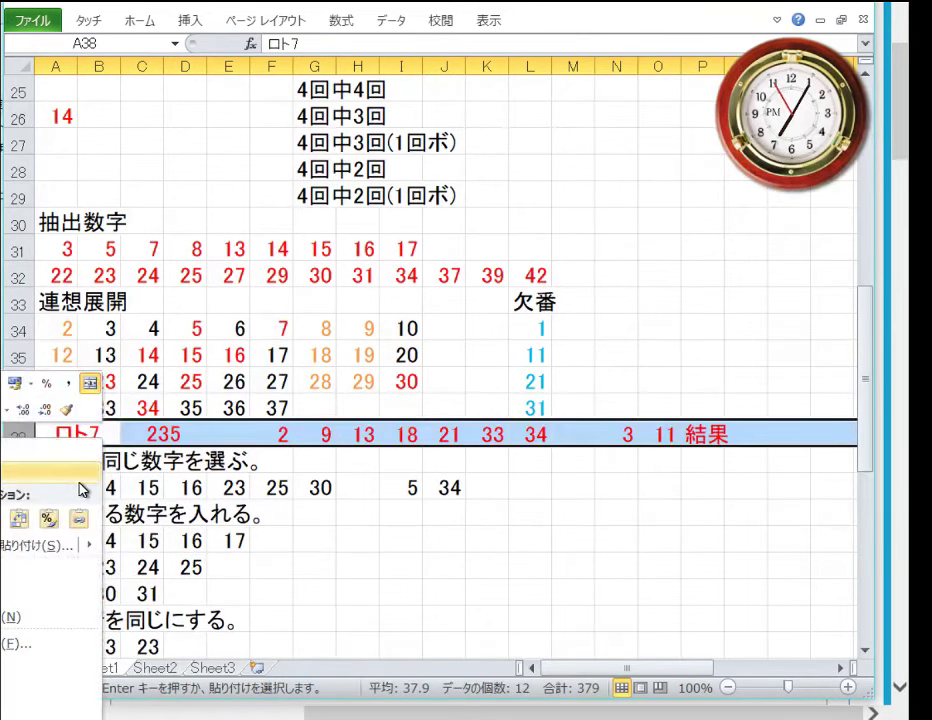
Insert the copied draw 235 result row at row 51, below the 前々回 numbers.
scroll(78, 410, down, 5)
right_click(17, 383)
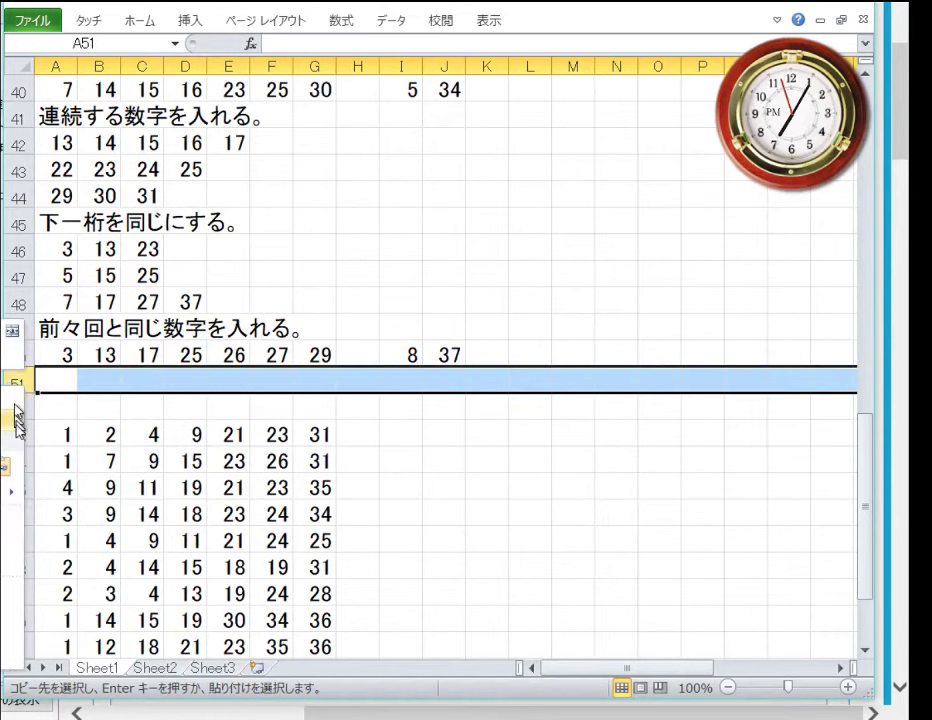
click(8, 377)
Insert a blank row above the result row at row 51, and delete the surplus blank row 54.
right_click(108, 385)
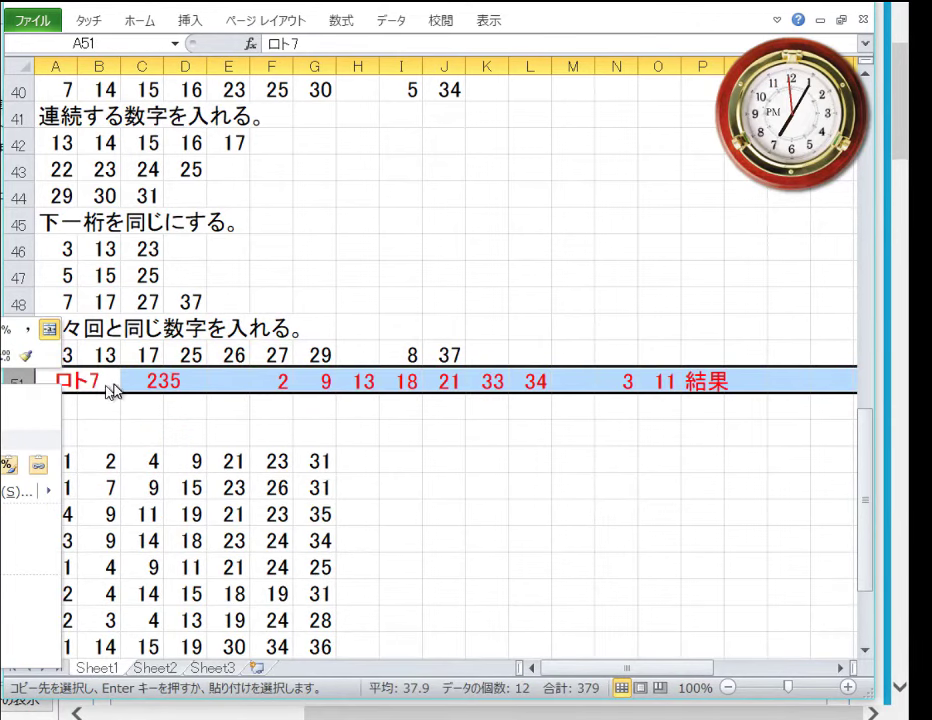
click(30, 515)
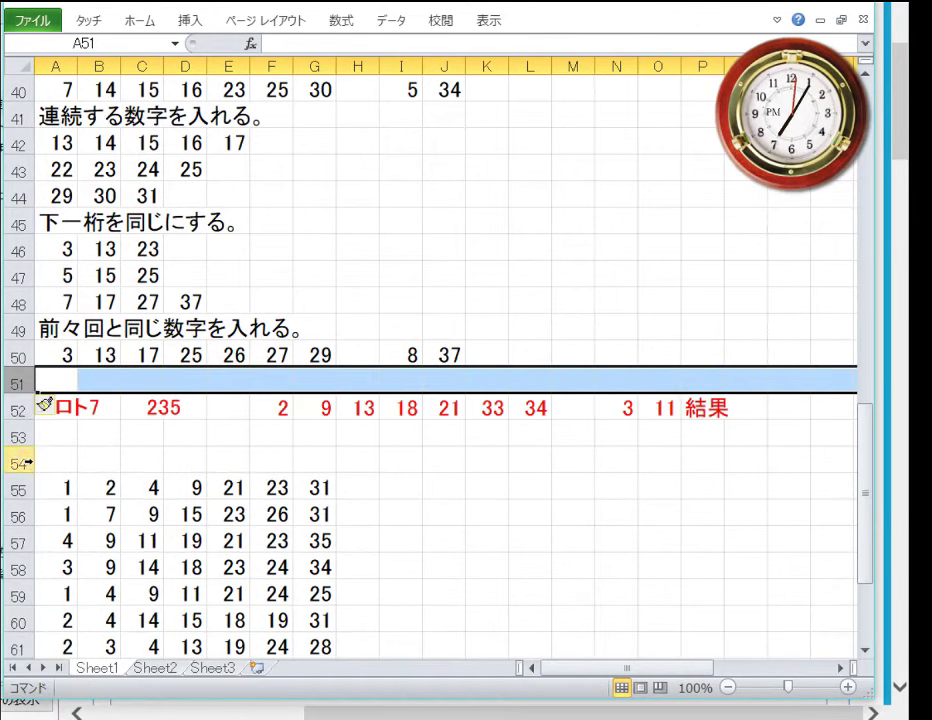
click(16, 460)
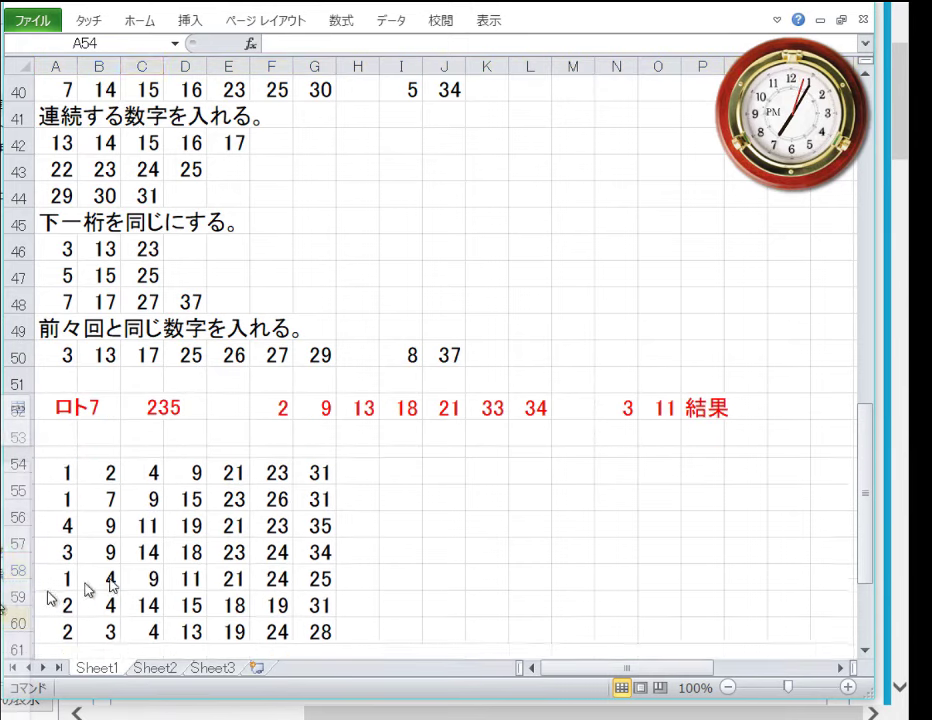
click(145, 563)
Fill the cells containing 2 in the prediction table (A59:A60, A64:A65 and B54) with yellow.
scroll(170, 545, down, 3)
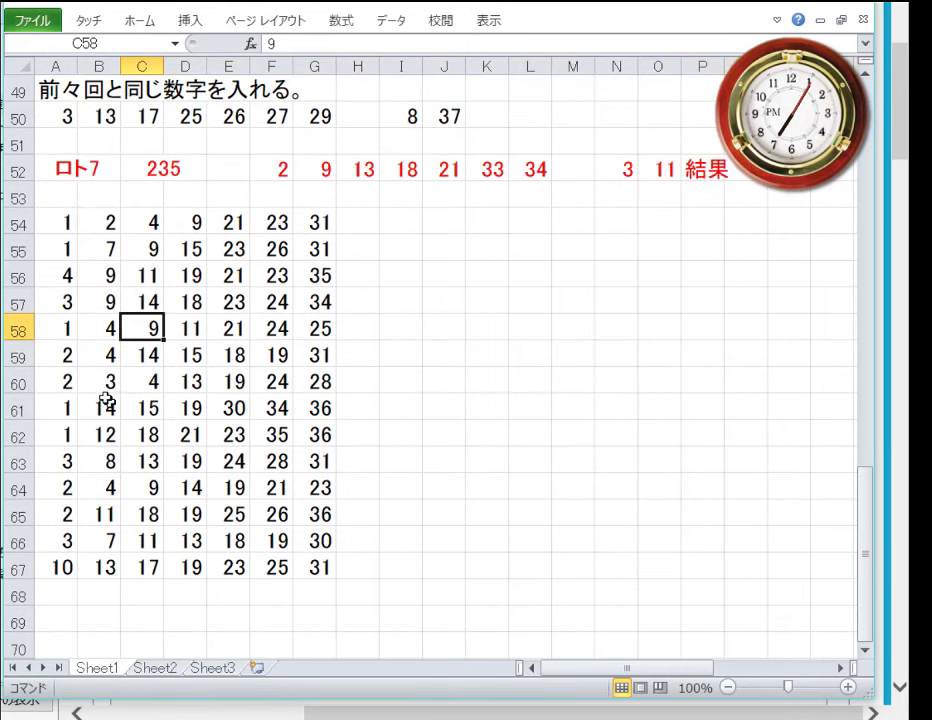
drag(70, 356, 73, 381)
drag(56, 481, 64, 507)
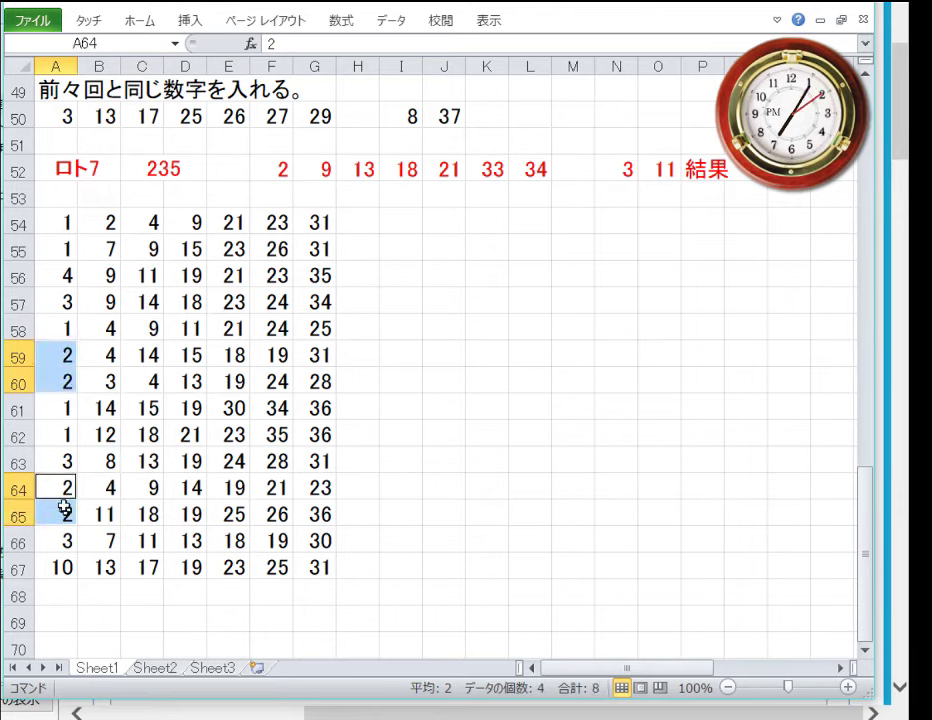
click(128, 34)
click(146, 97)
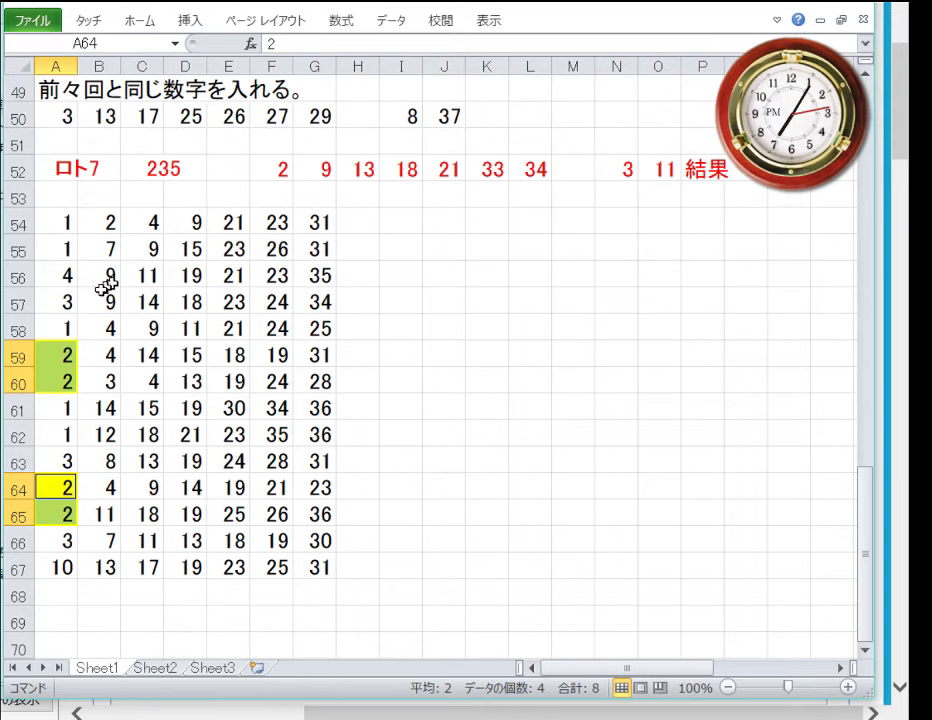
click(70, 298)
click(112, 220)
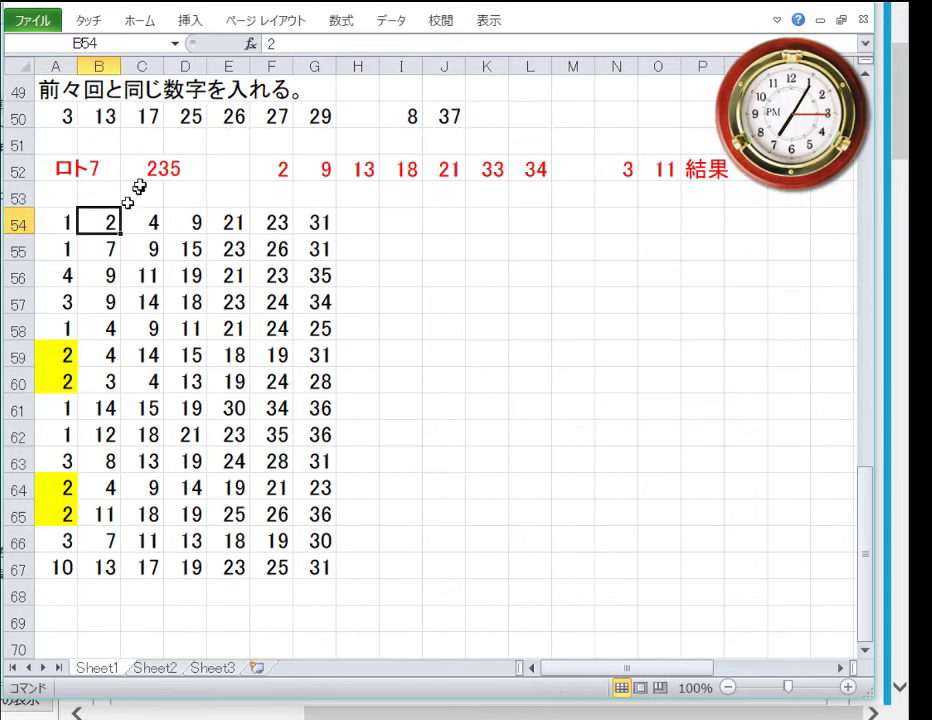
click(141, 21)
click(146, 93)
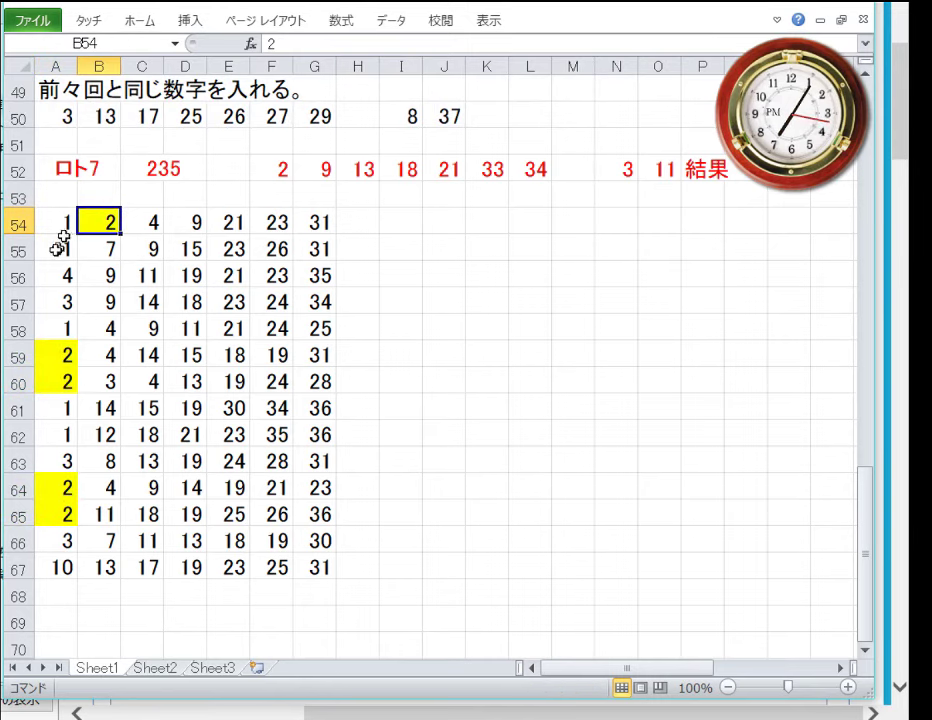
Fill the cells containing the bonus number 3 (A57, A66, A63 and B60) with light orange.
click(68, 296)
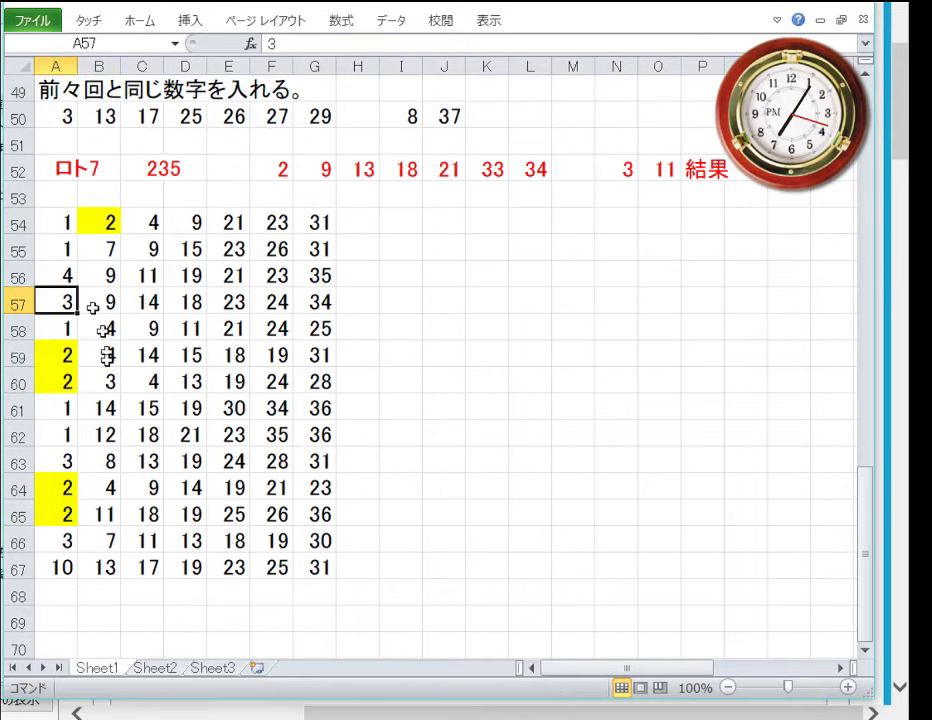
ctrl+click(60, 537)
ctrl+click(62, 461)
ctrl+click(111, 381)
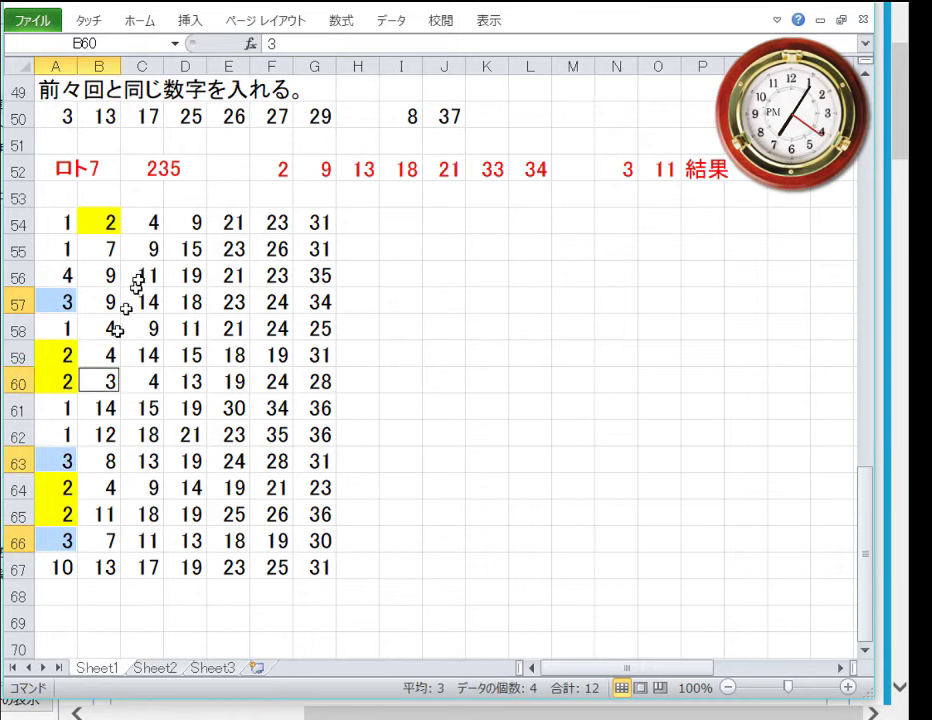
click(138, 21)
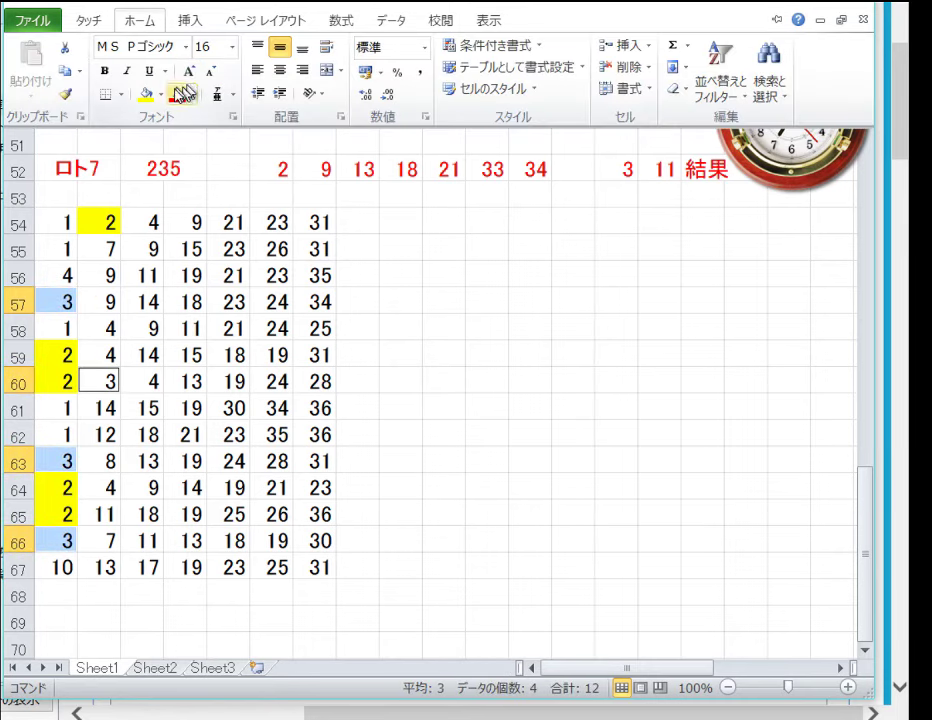
click(160, 94)
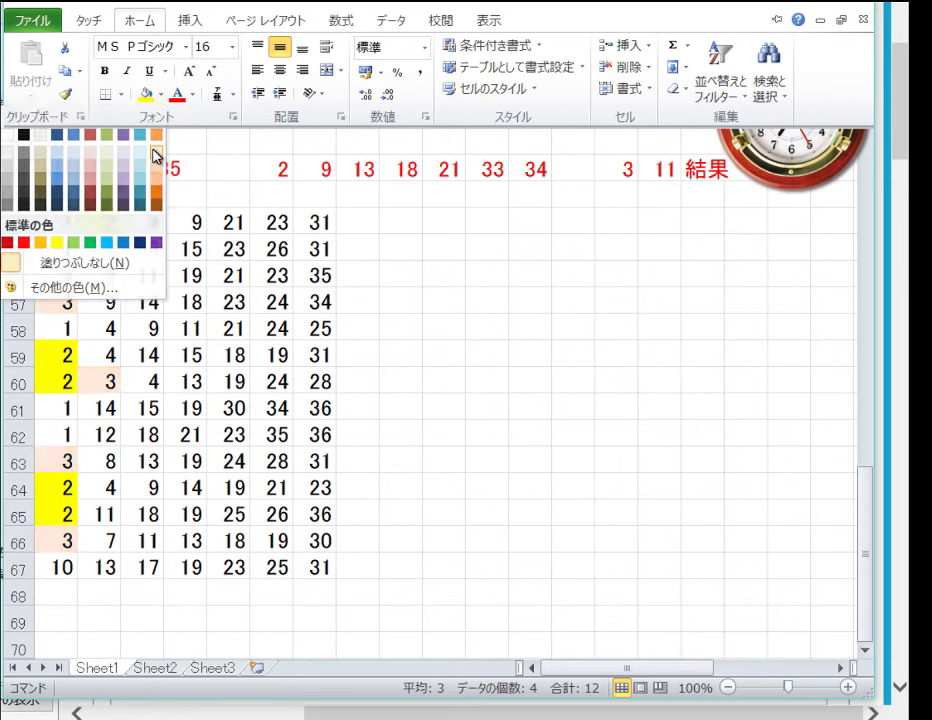
click(153, 155)
Fill the cells containing 9 in C64, C58, B57, B56 and C55 with yellow.
click(150, 488)
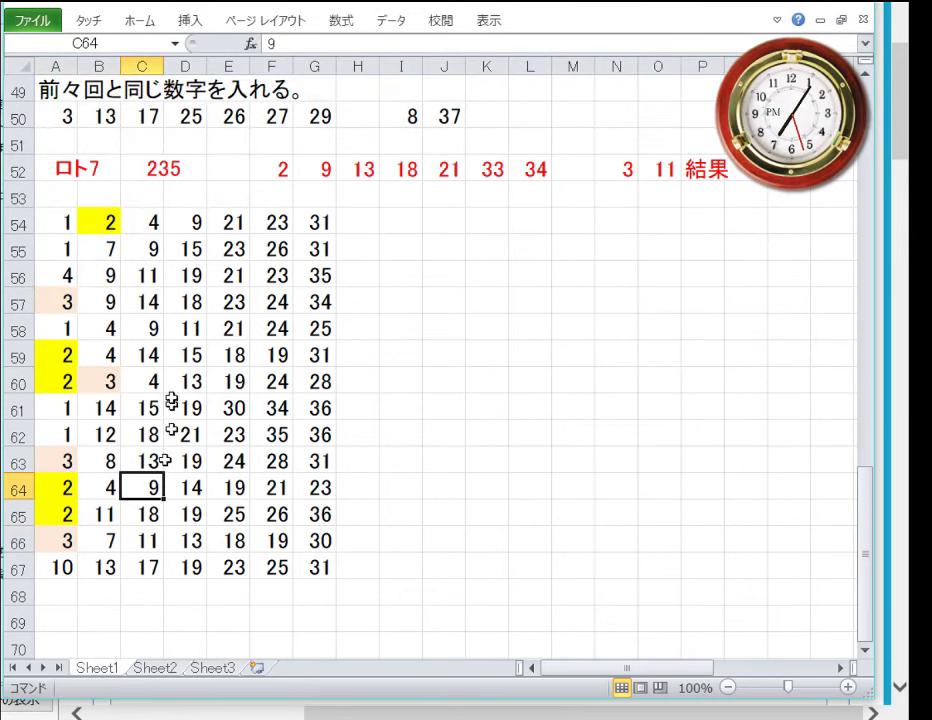
ctrl+click(141, 328)
ctrl+click(110, 301)
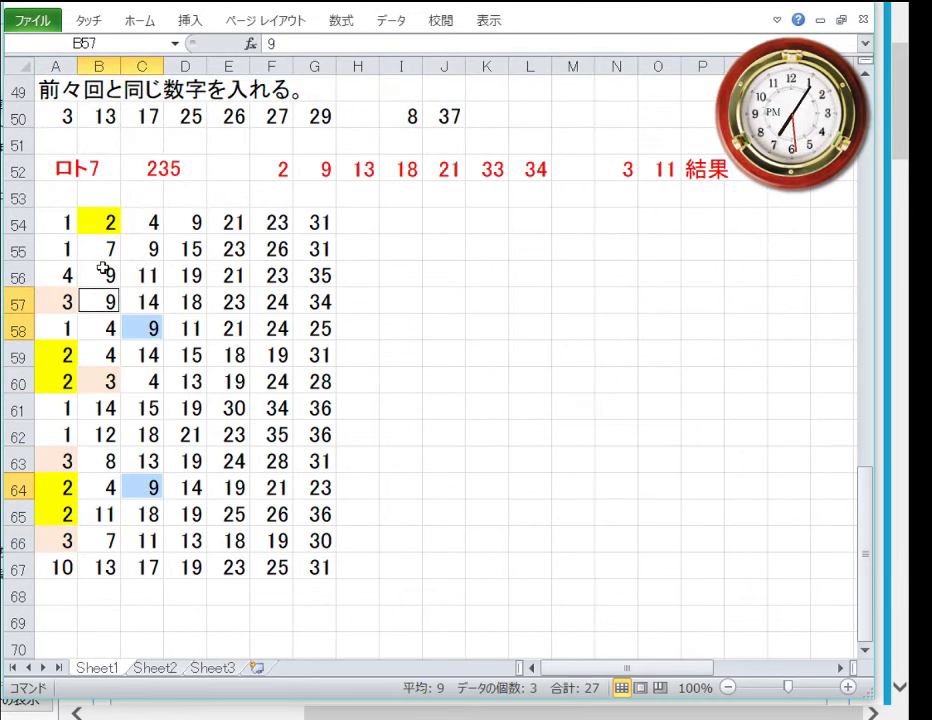
ctrl+click(103, 268)
ctrl+click(158, 242)
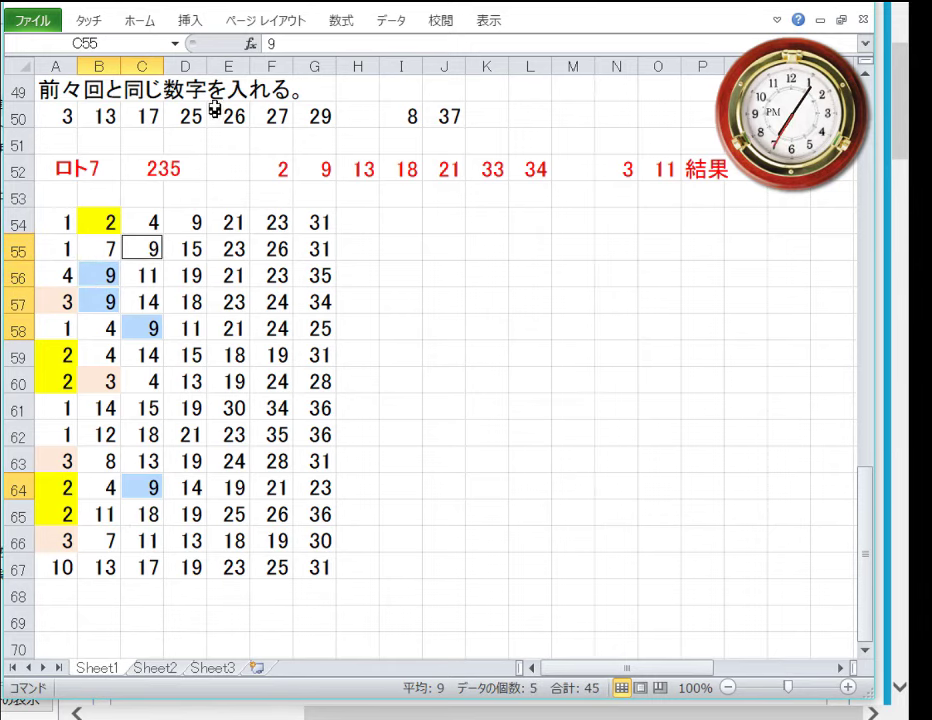
click(140, 20)
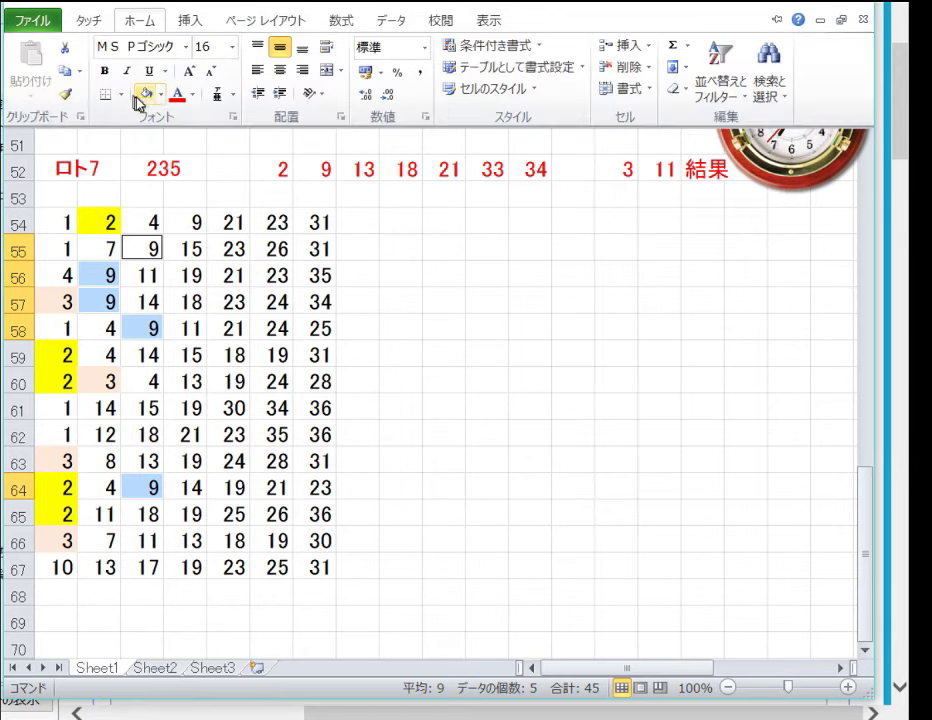
click(159, 95)
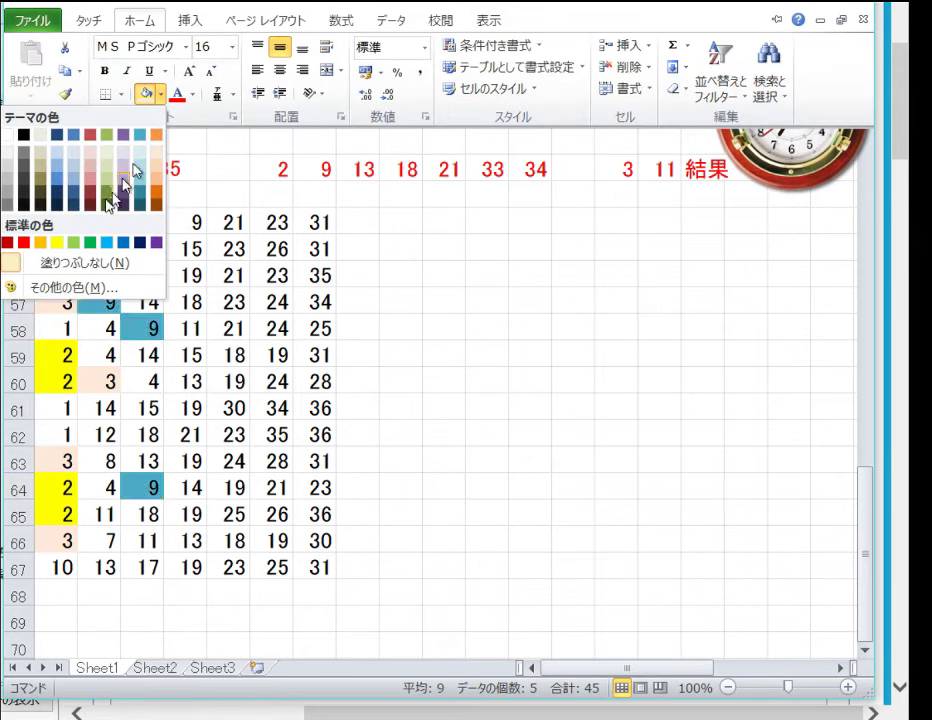
click(73, 242)
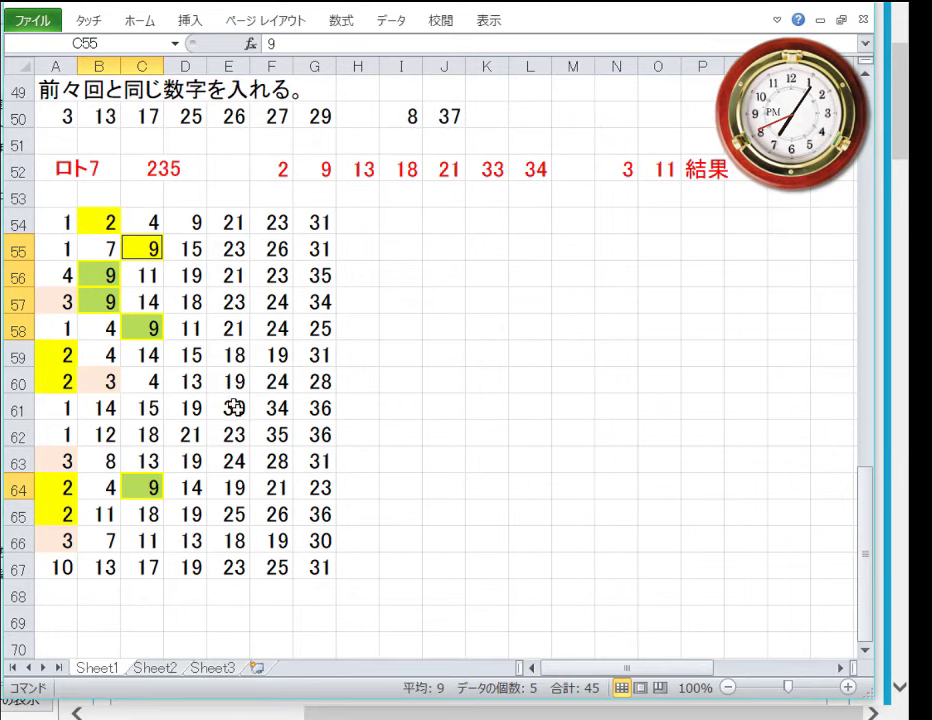
Fill the cells containing 13 in D60 and D66 of the prediction table with yellow.
click(193, 381)
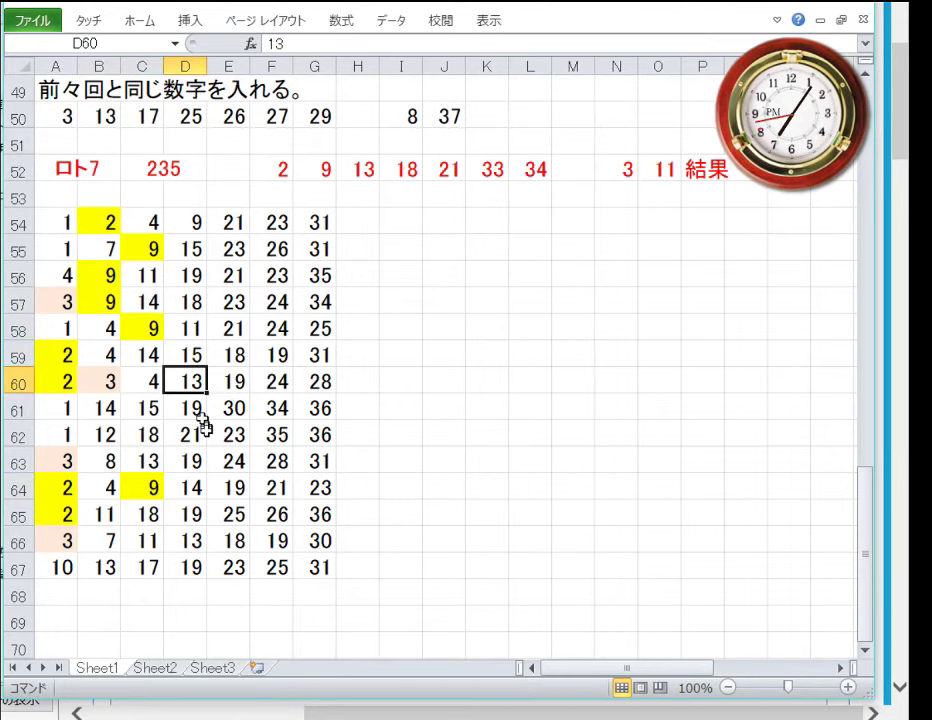
ctrl+click(192, 537)
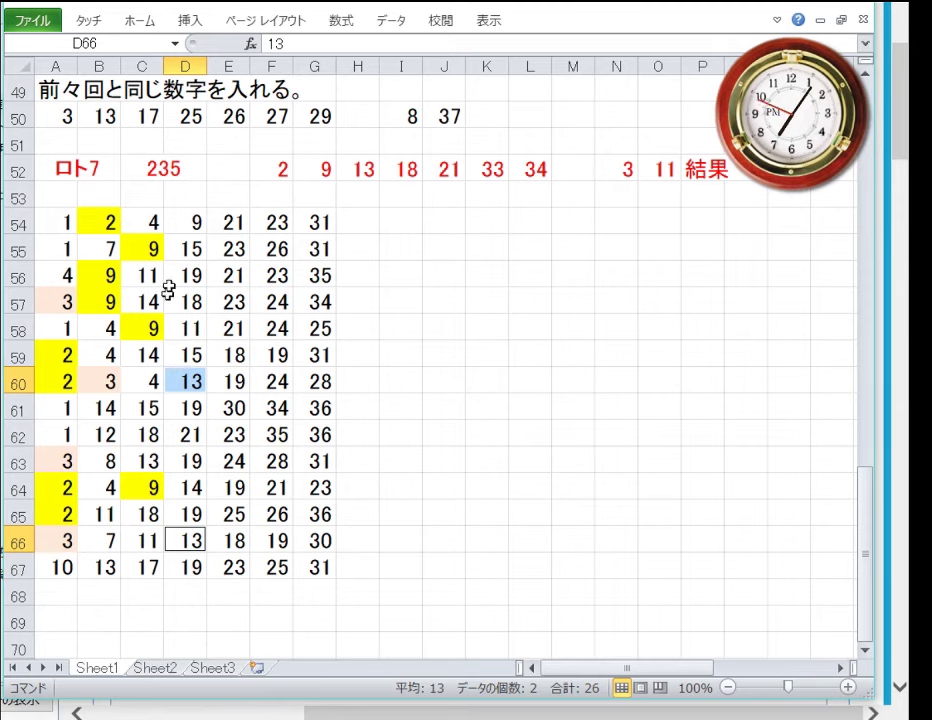
click(137, 20)
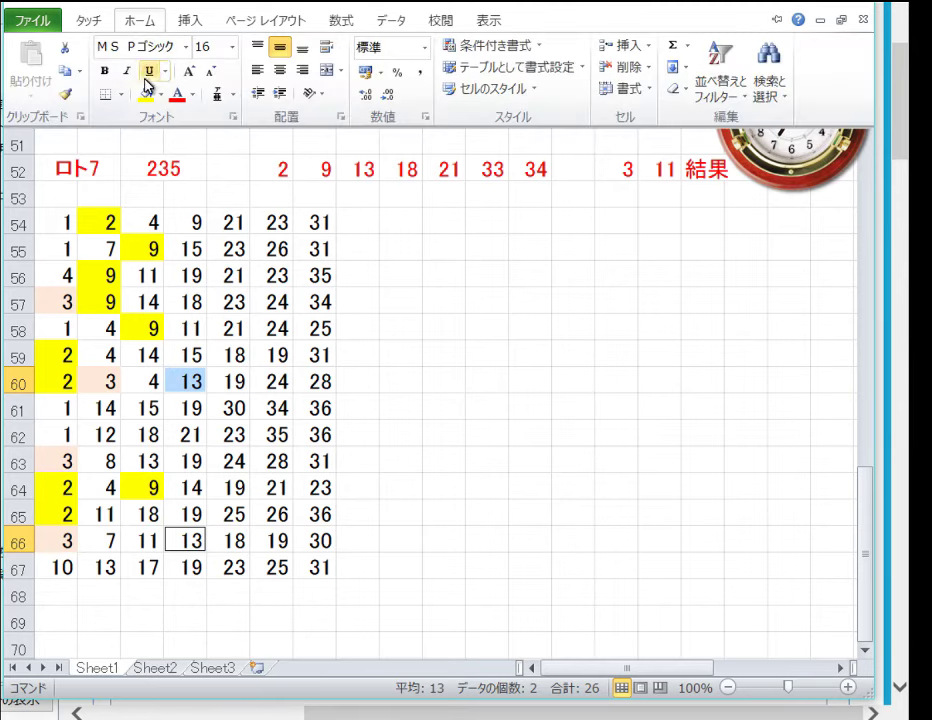
click(147, 94)
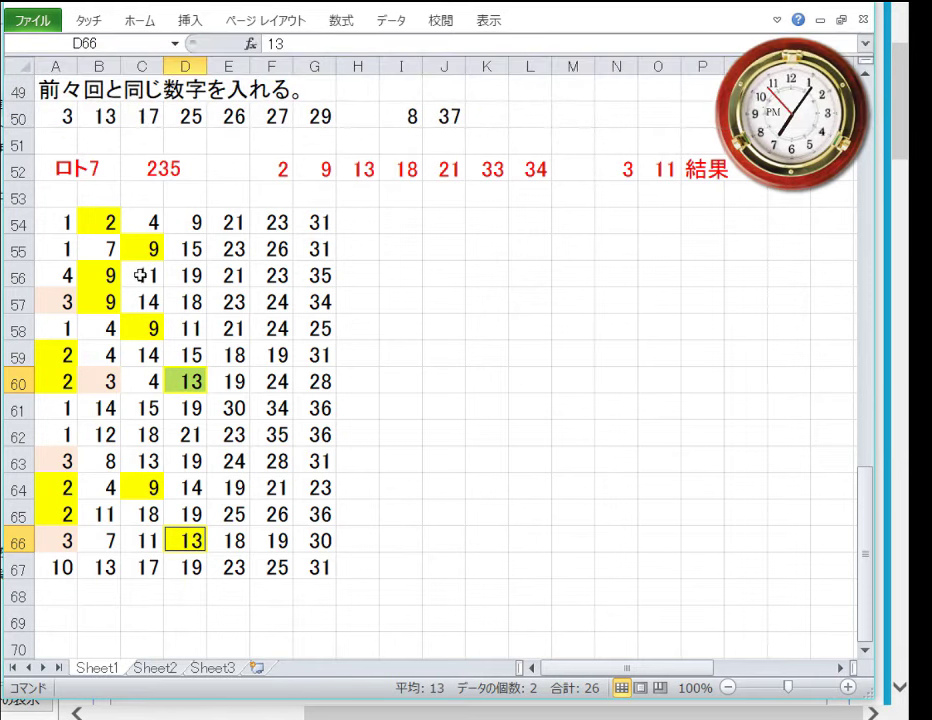
click(141, 275)
ctrl+click(191, 326)
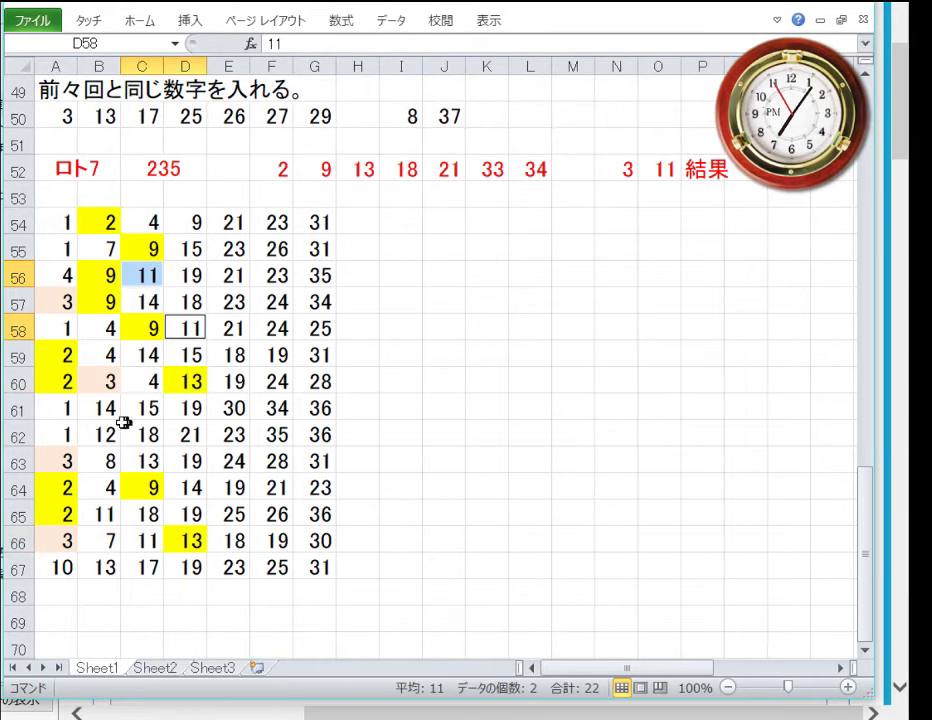
ctrl+click(100, 513)
drag(178, 537, 140, 541)
click(174, 541)
Fill the cells containing the bonus number 11 (C66, B65, D58 and C56) with light orange.
click(141, 541)
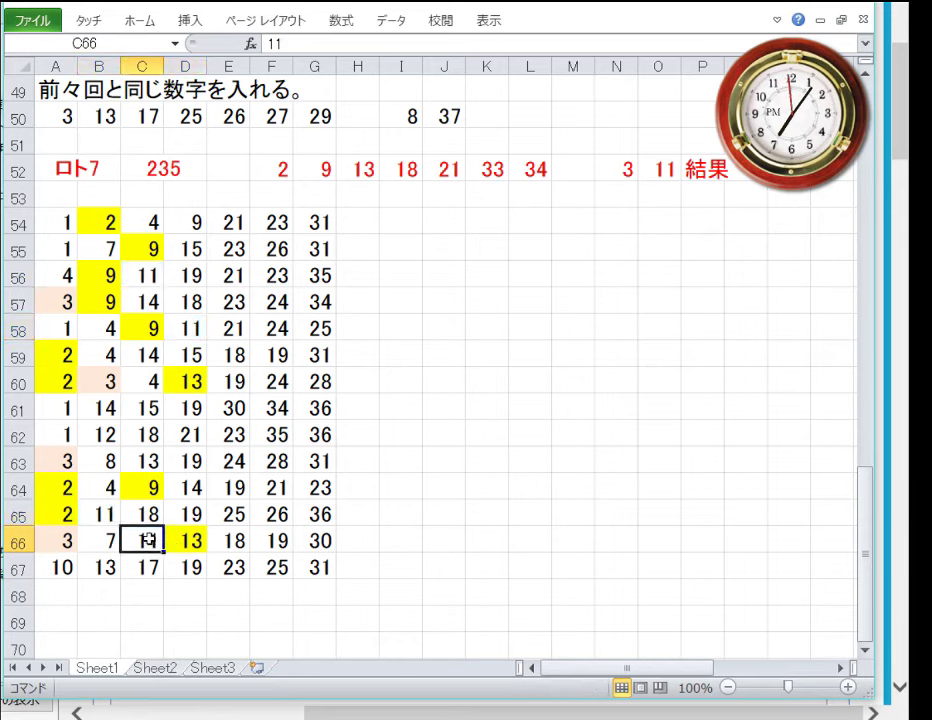
ctrl+click(100, 514)
ctrl+click(187, 320)
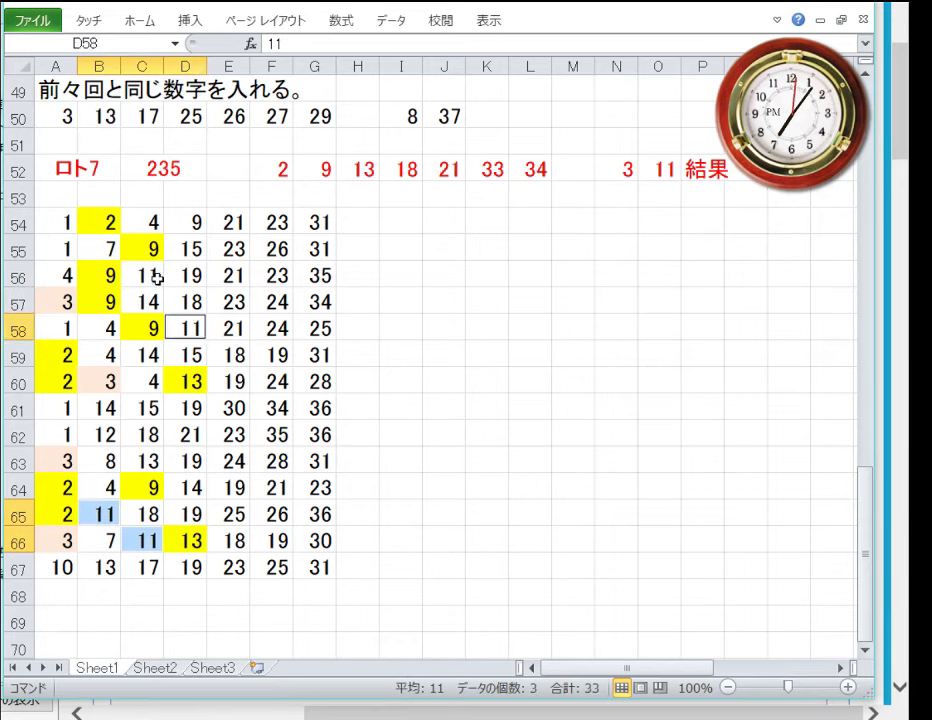
ctrl+click(141, 270)
click(139, 20)
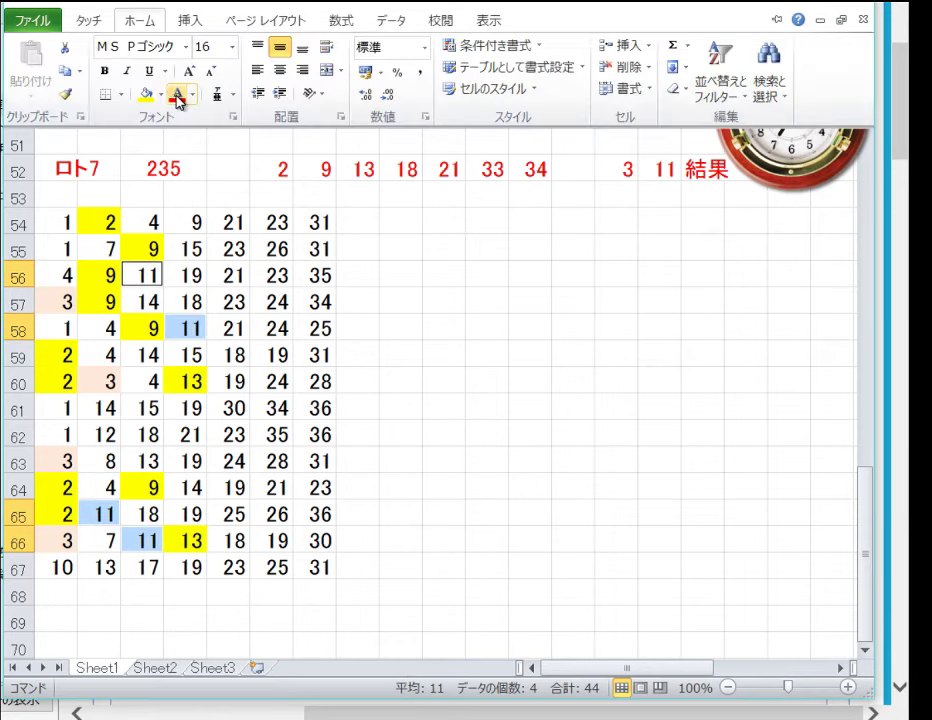
click(160, 96)
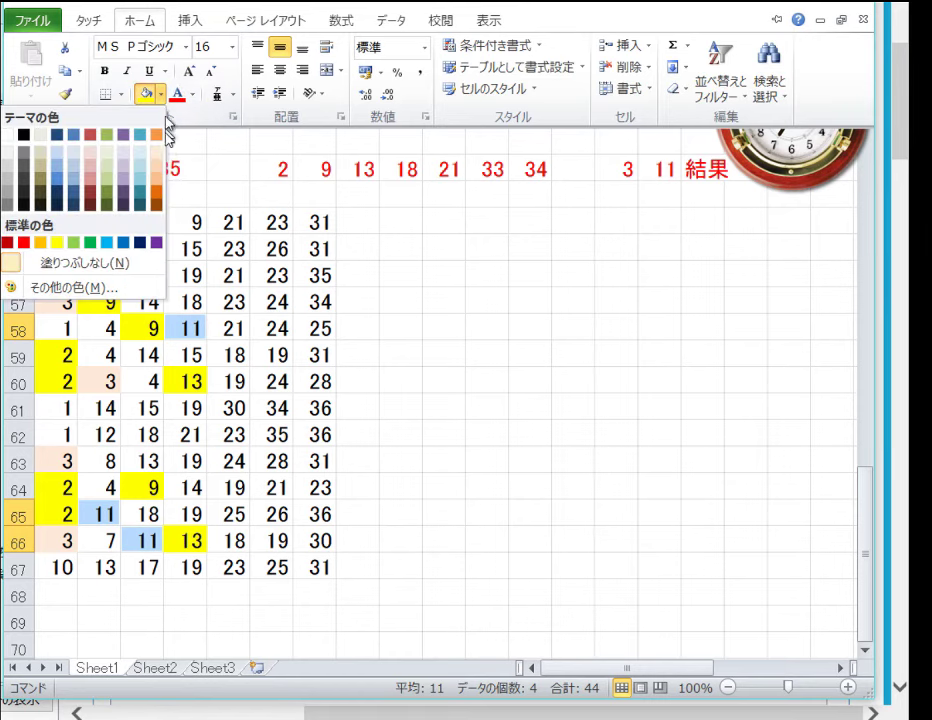
click(160, 152)
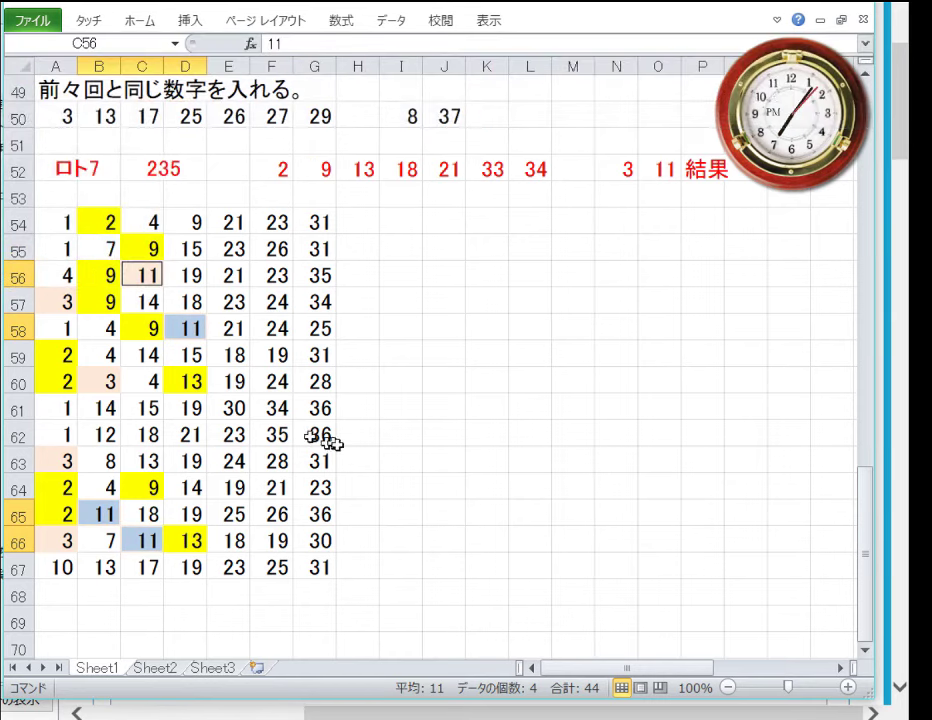
click(430, 426)
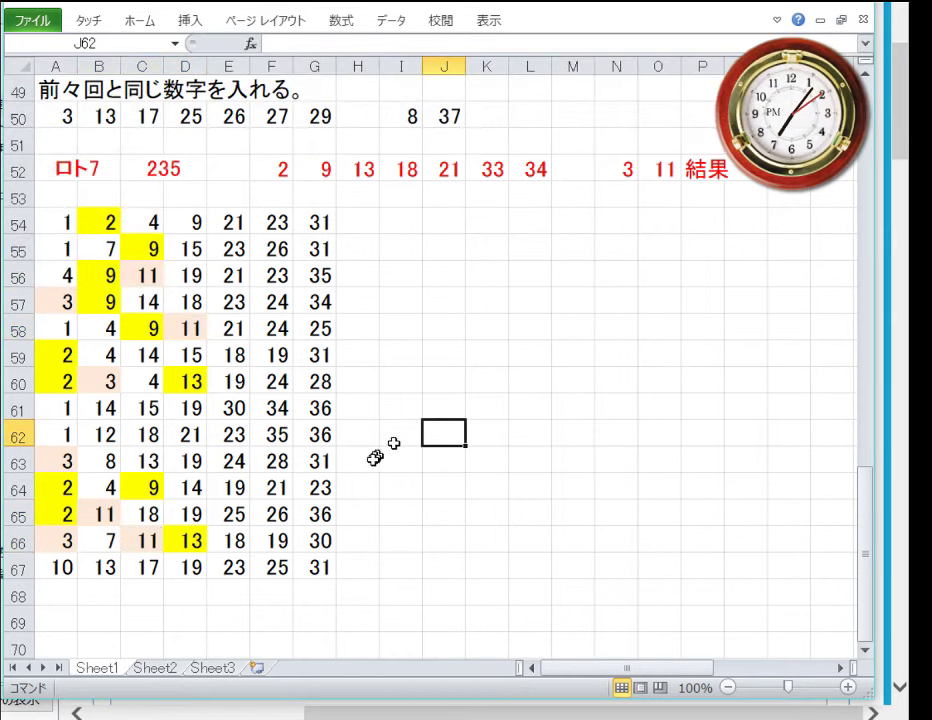
Fill the cells containing 18 (C62, E66, E59 and D57) and the 13 in B67 with yellow.
click(142, 433)
ctrl+click(229, 537)
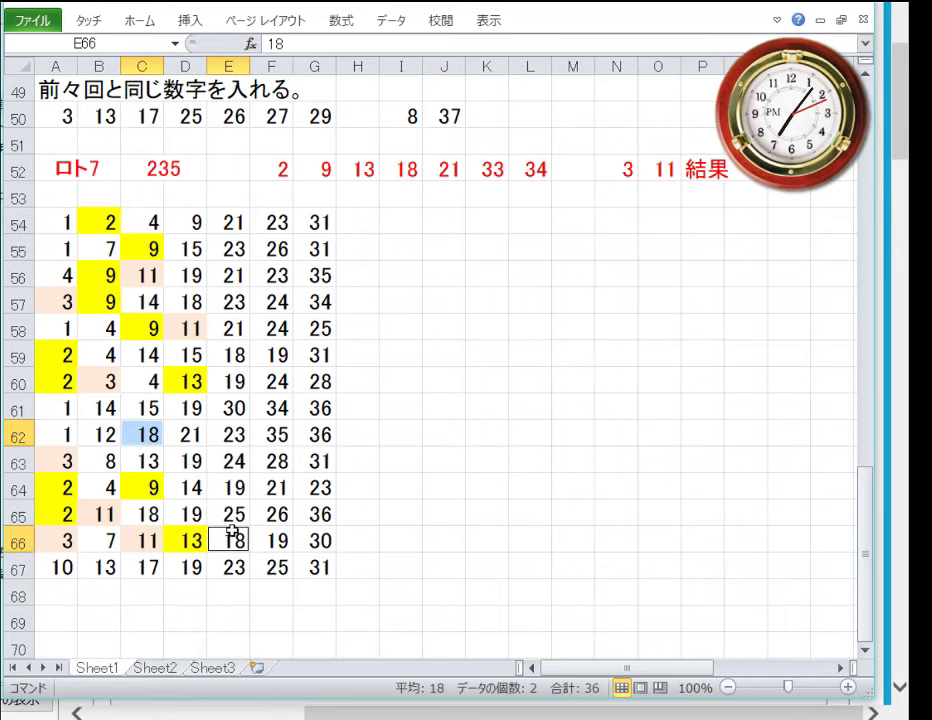
ctrl+click(235, 352)
ctrl+click(197, 302)
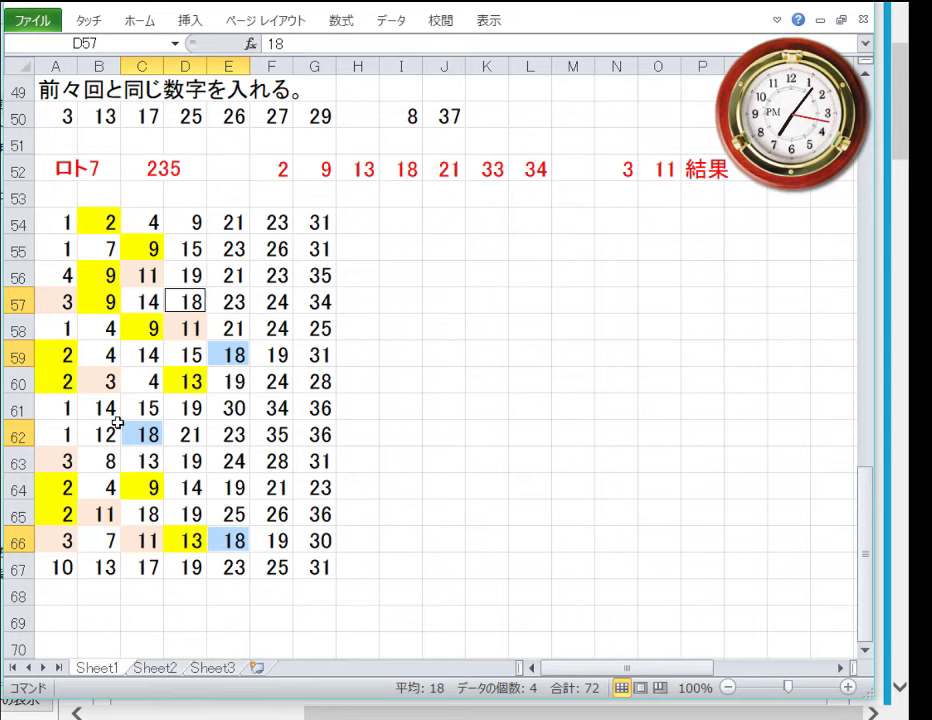
ctrl+click(104, 567)
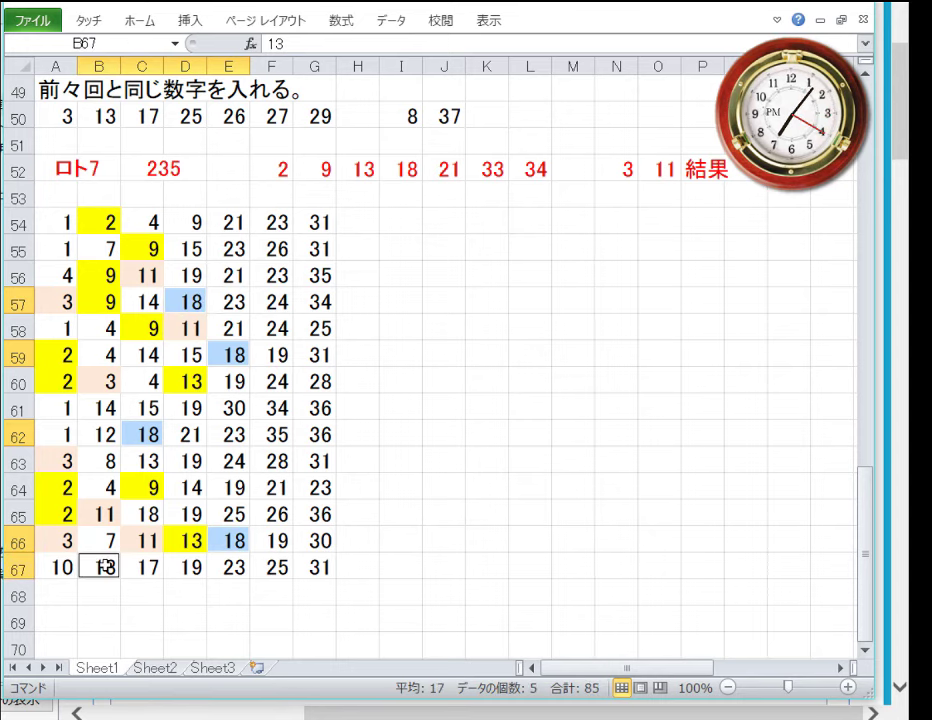
click(142, 22)
click(161, 95)
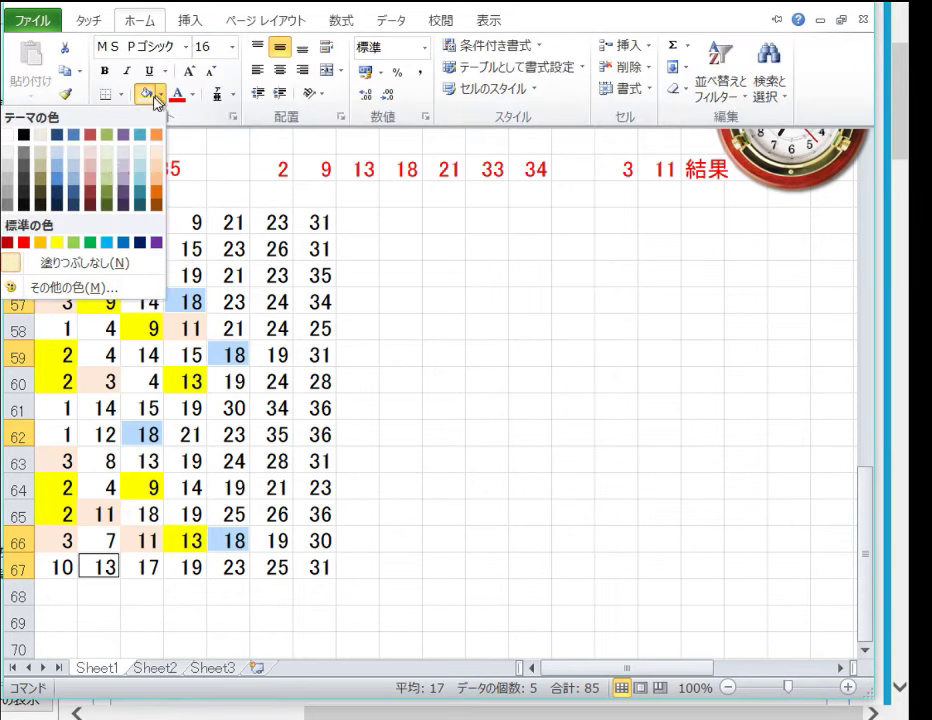
click(73, 242)
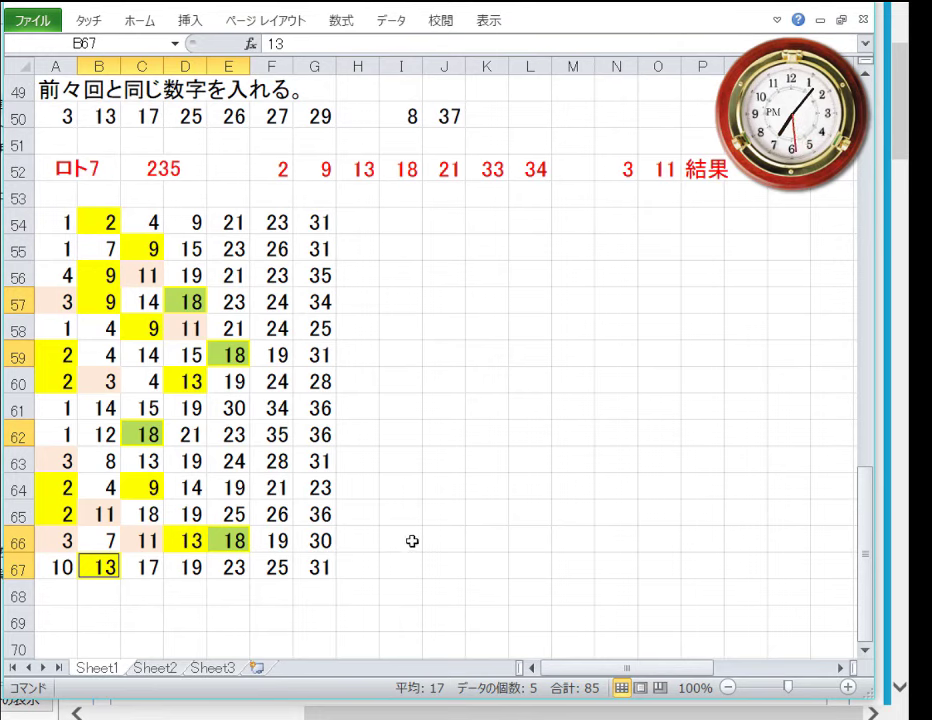
Fill the cells containing 21 in E56, E54, E58, D62 and F64 with yellow.
click(233, 283)
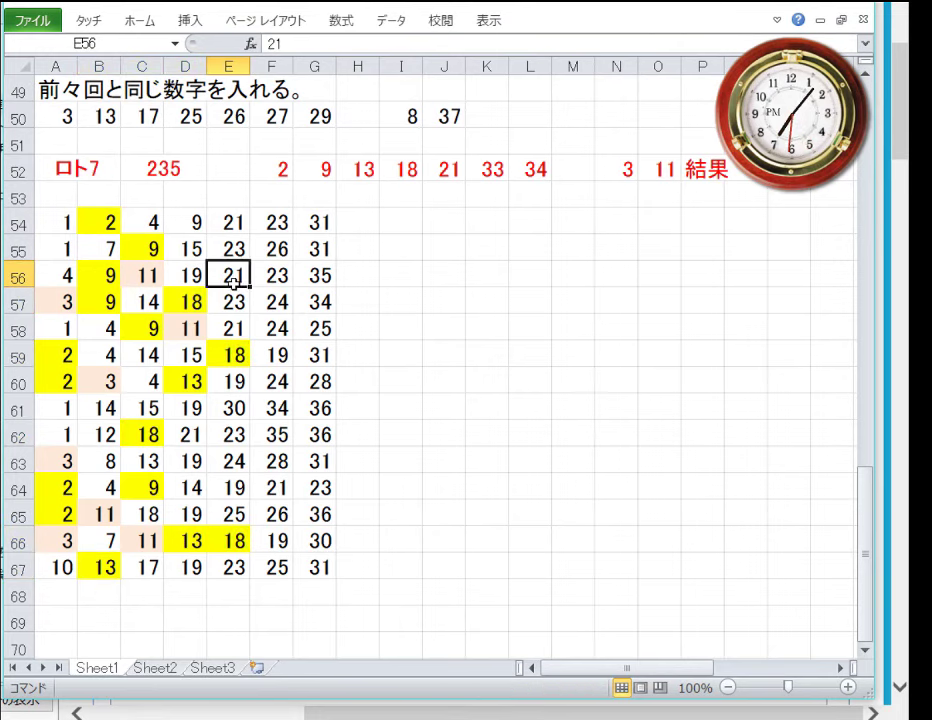
ctrl+click(229, 222)
ctrl+click(229, 328)
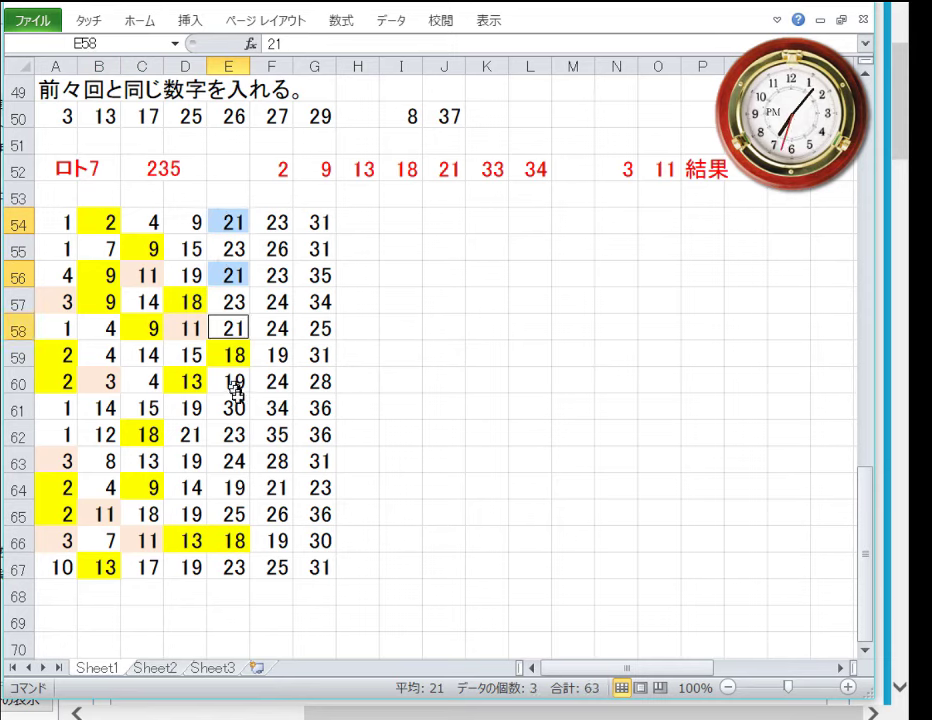
ctrl+click(195, 434)
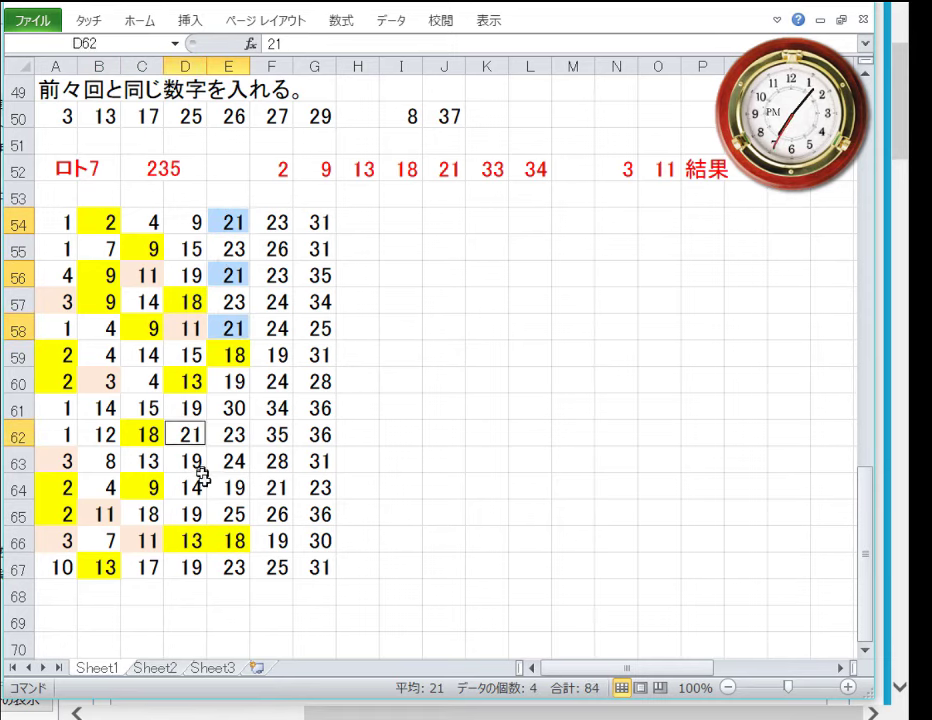
ctrl+click(283, 489)
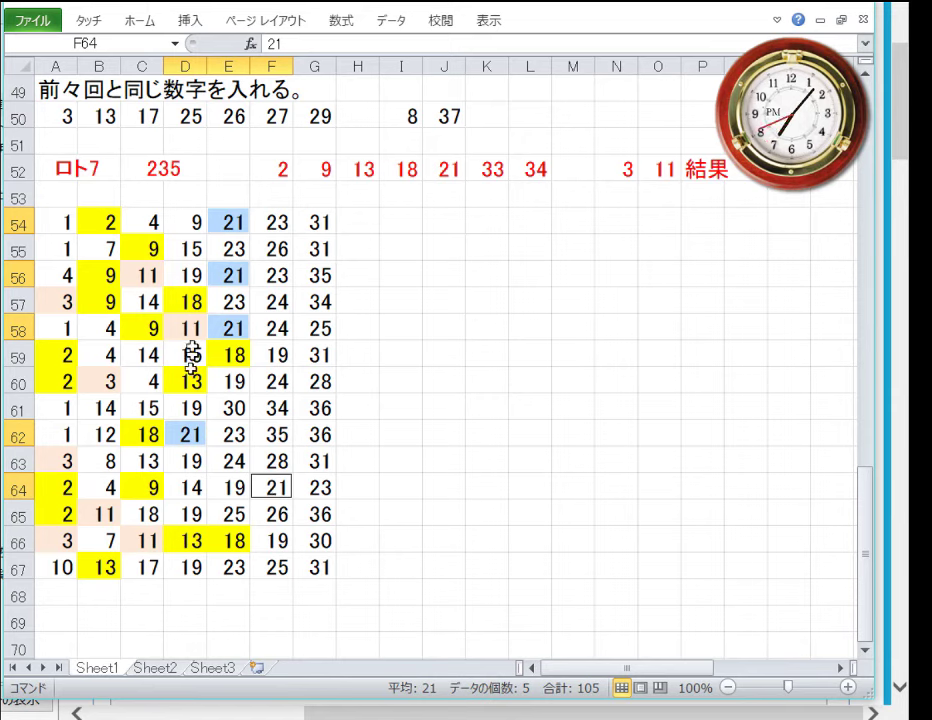
click(145, 22)
click(144, 94)
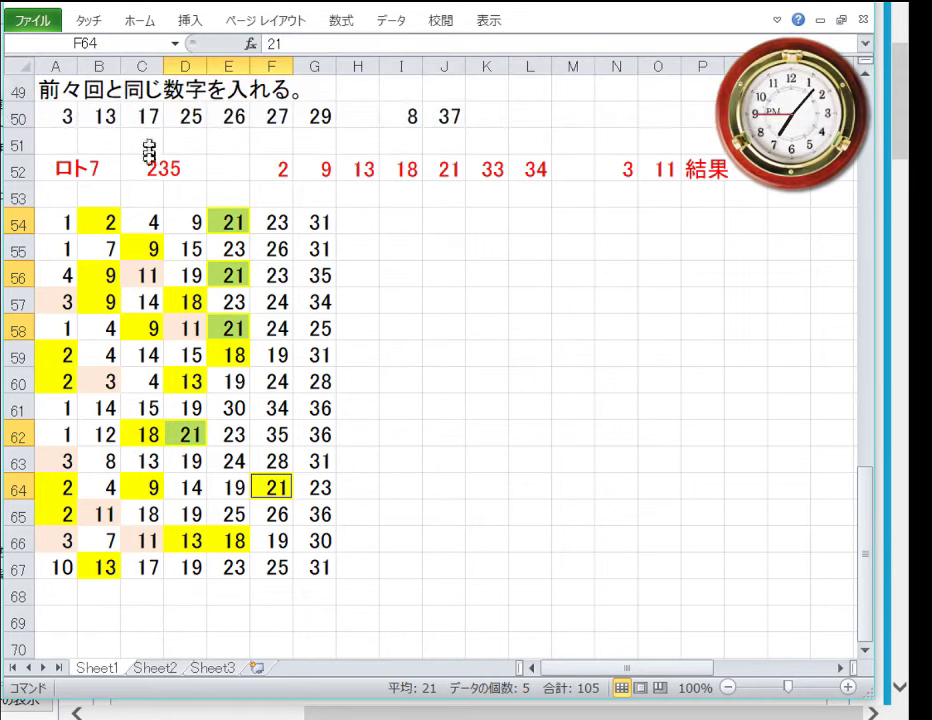
Fill the 9 in D54, in the first row of the prediction table, with yellow.
click(176, 220)
click(145, 22)
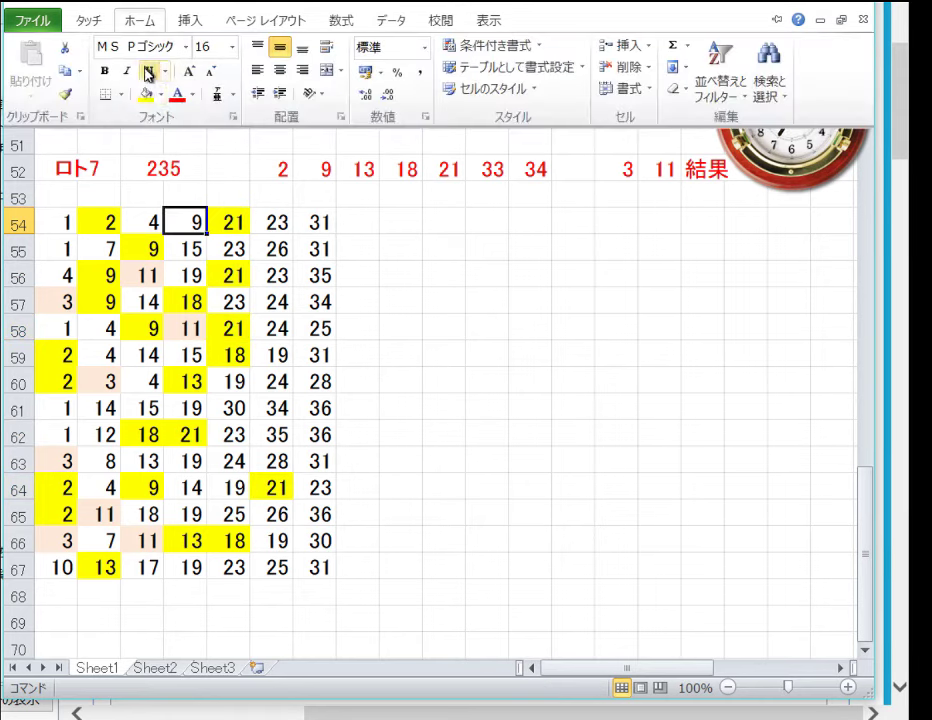
click(145, 94)
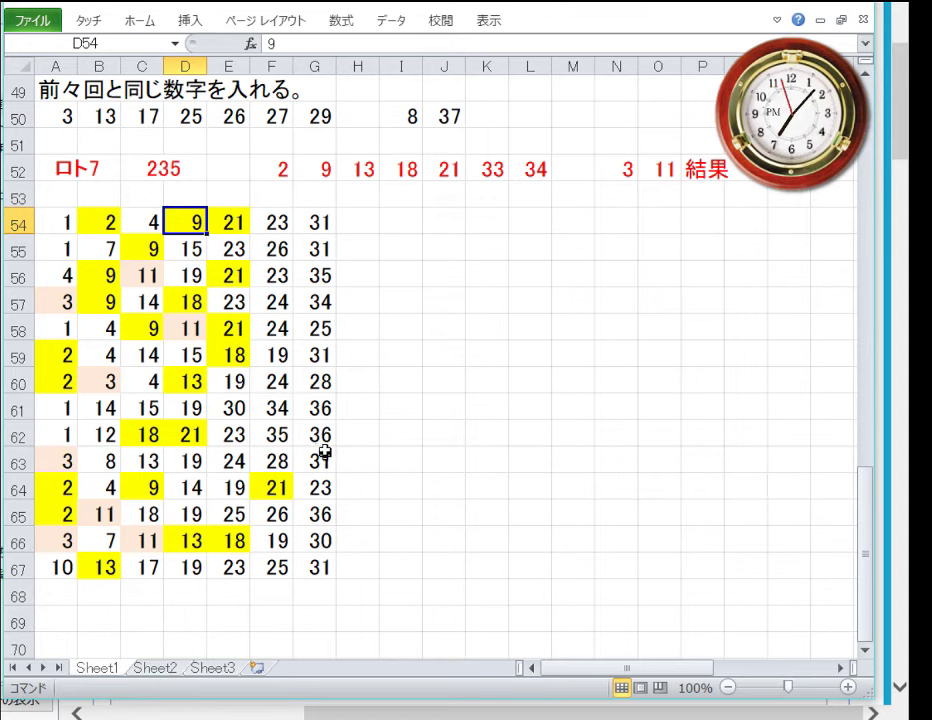
Fill the cells containing 34 in F61 and G57 with yellow.
click(281, 407)
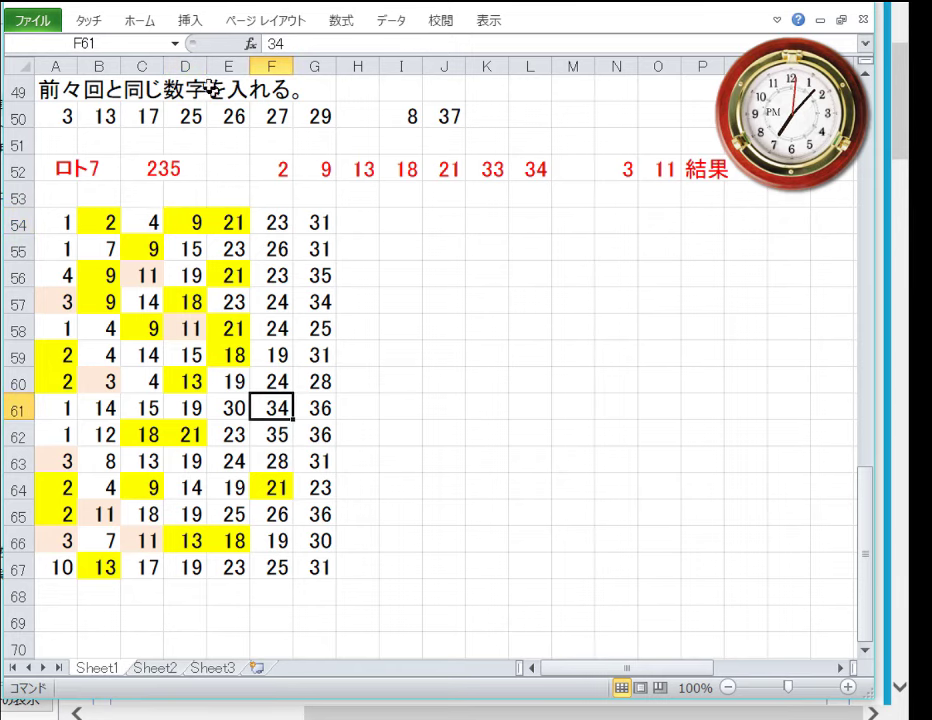
click(145, 22)
click(152, 93)
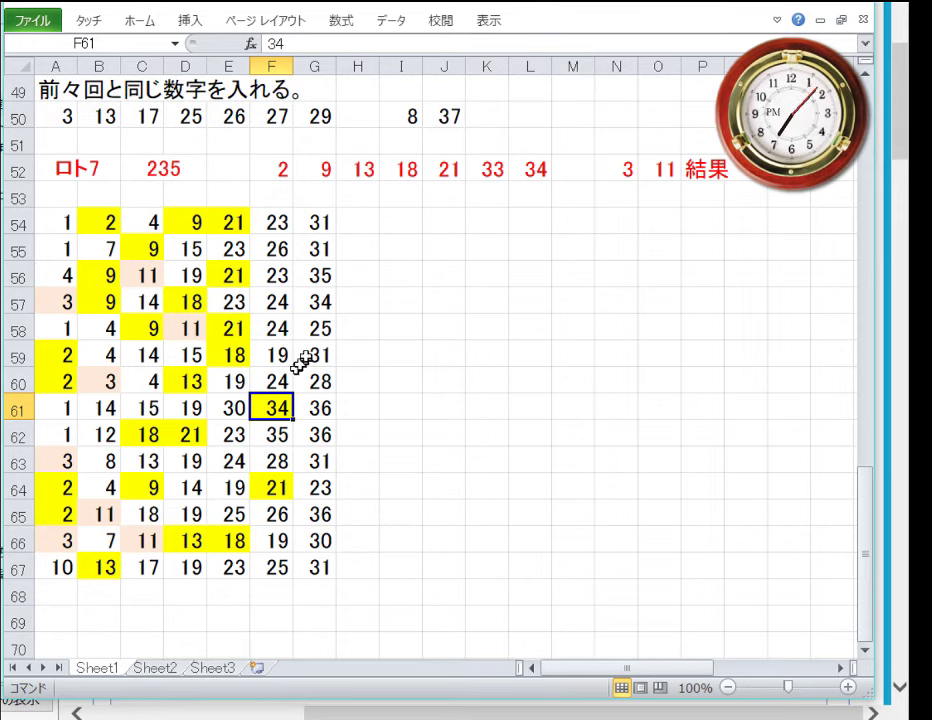
click(310, 302)
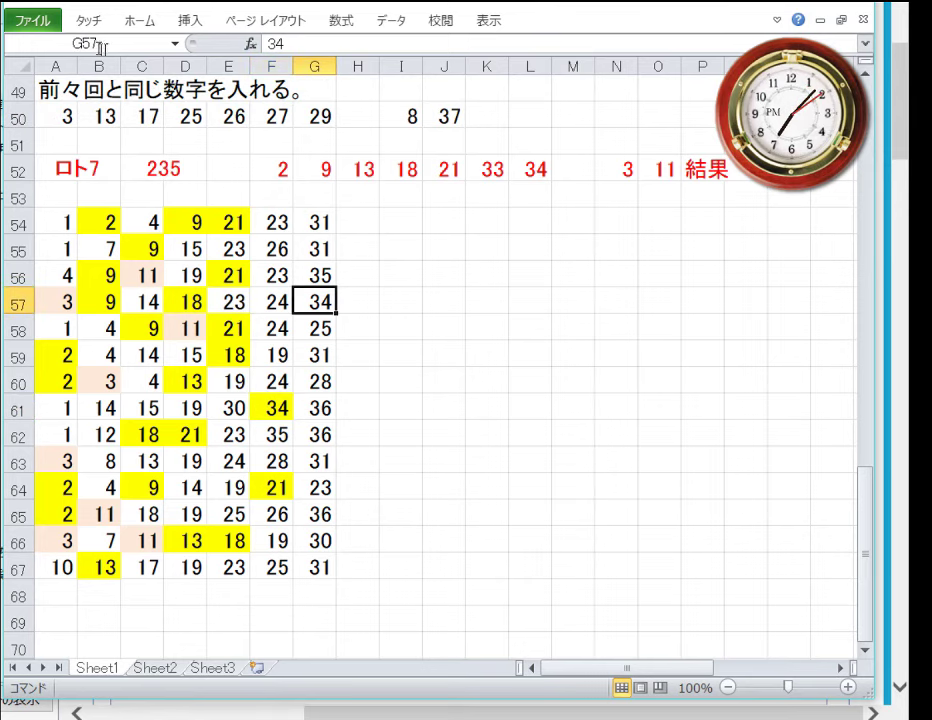
click(128, 28)
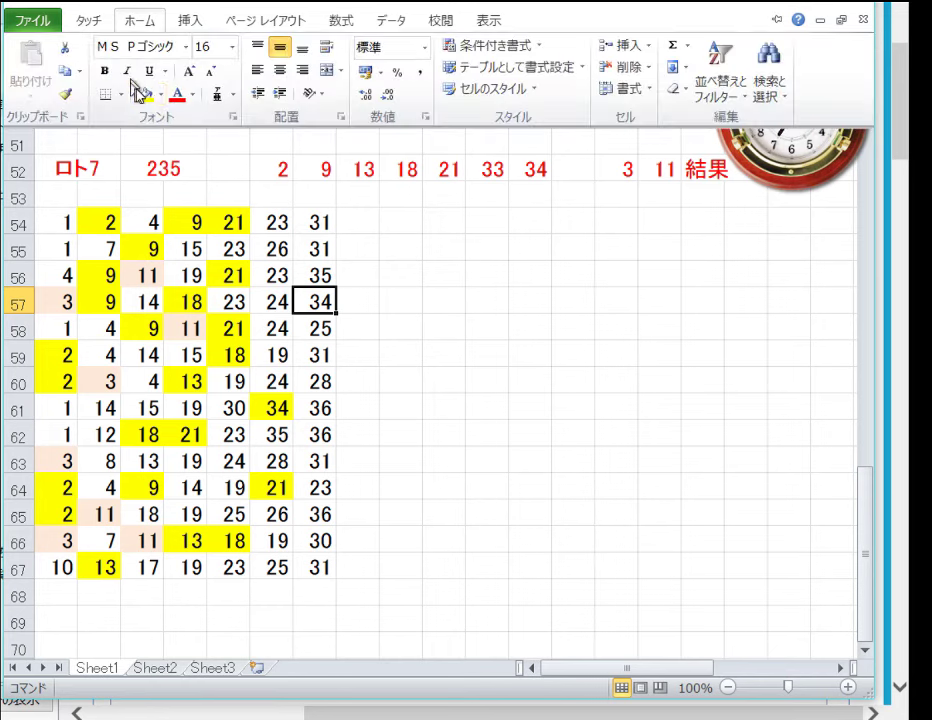
click(135, 92)
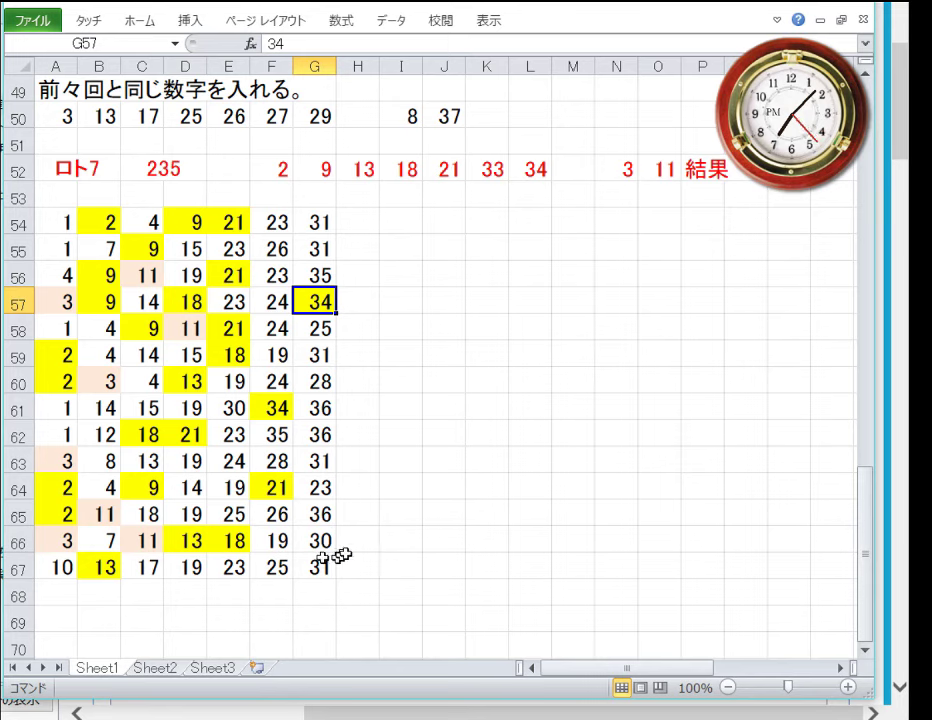
click(237, 545)
click(183, 541)
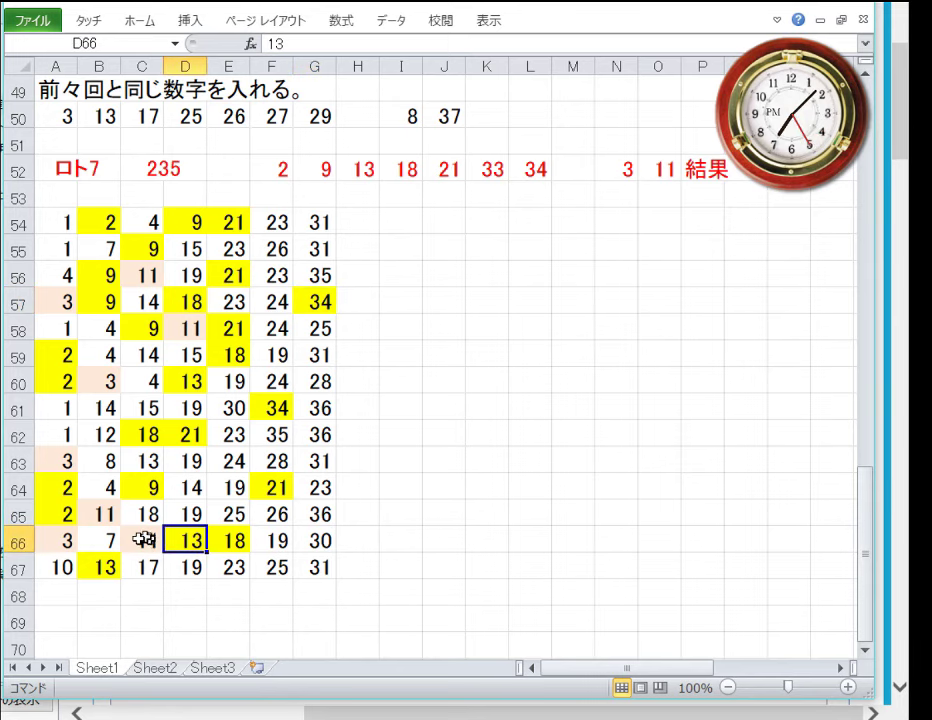
click(141, 539)
click(76, 540)
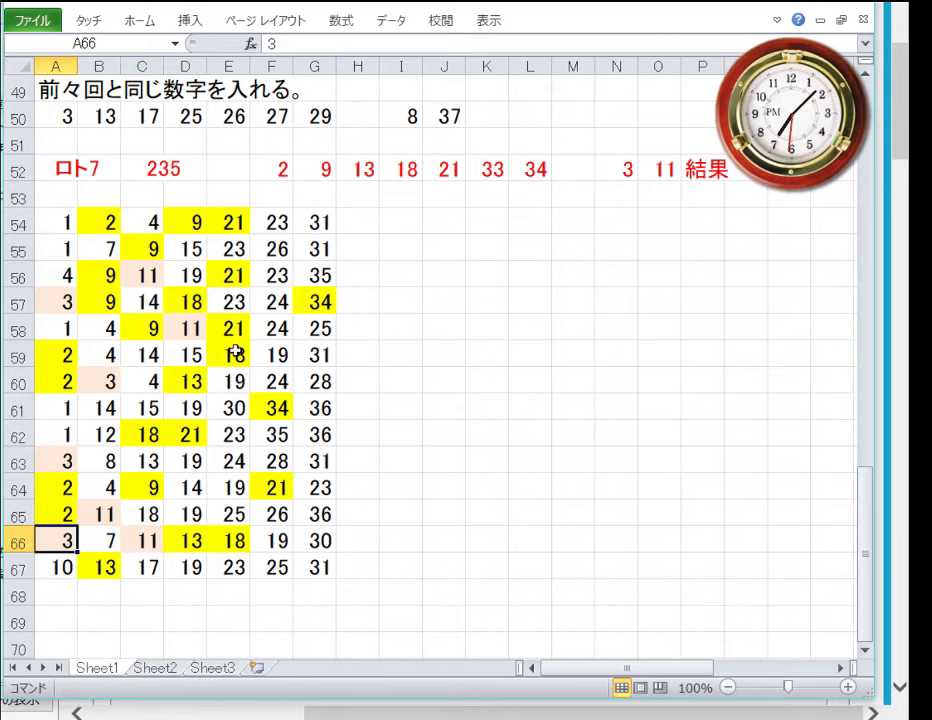
click(331, 300)
Merge cells I57:J57 beside the fourth prediction row and enter 1000 in the merged cell.
click(402, 300)
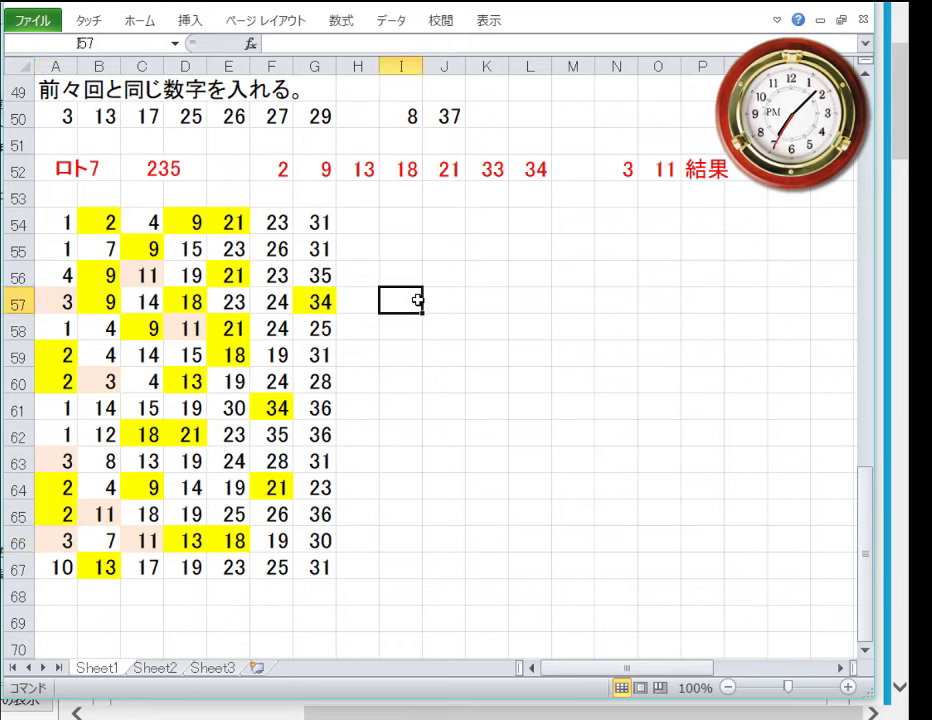
drag(418, 300, 426, 302)
right_click(420, 306)
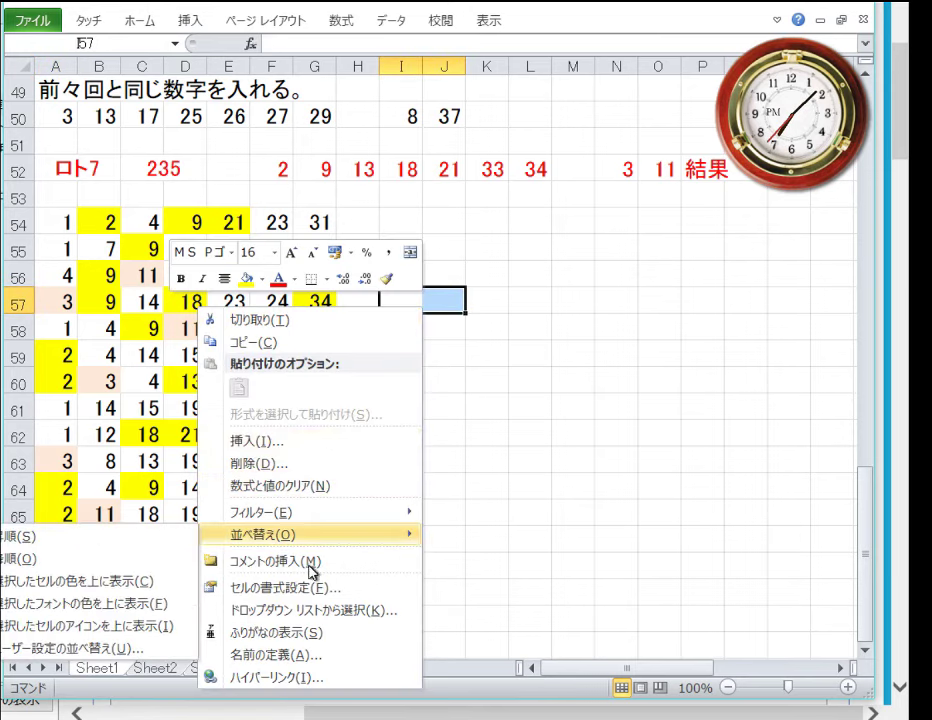
click(293, 587)
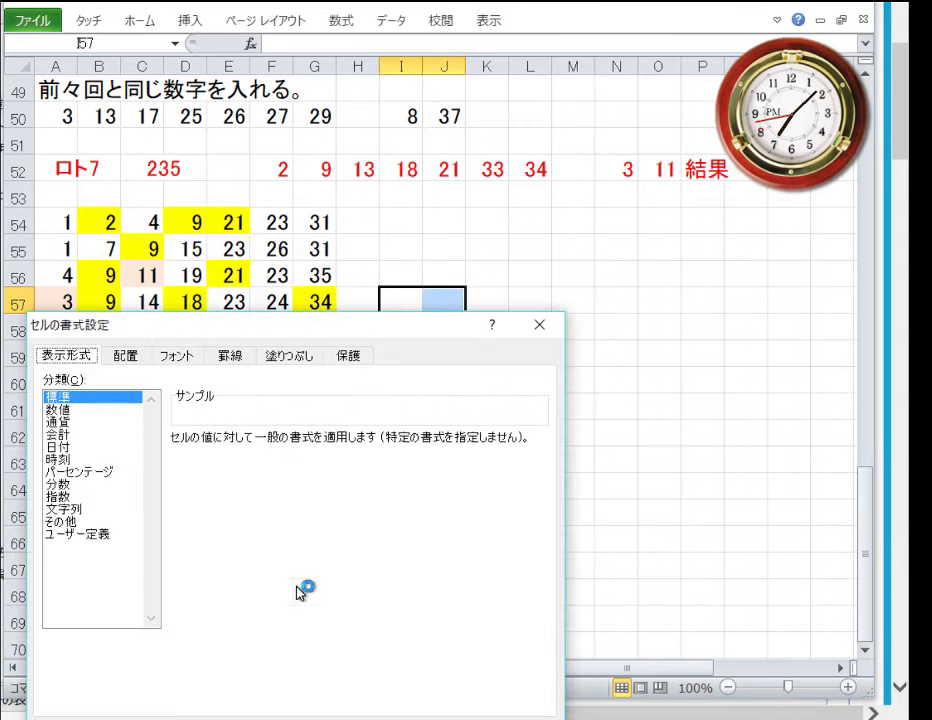
click(126, 358)
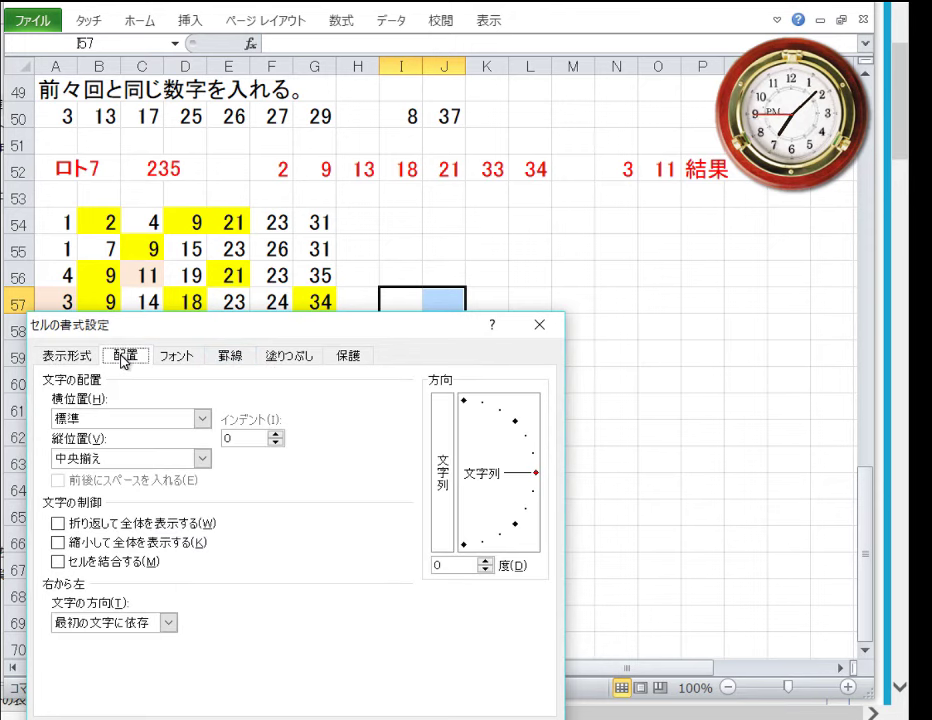
click(60, 562)
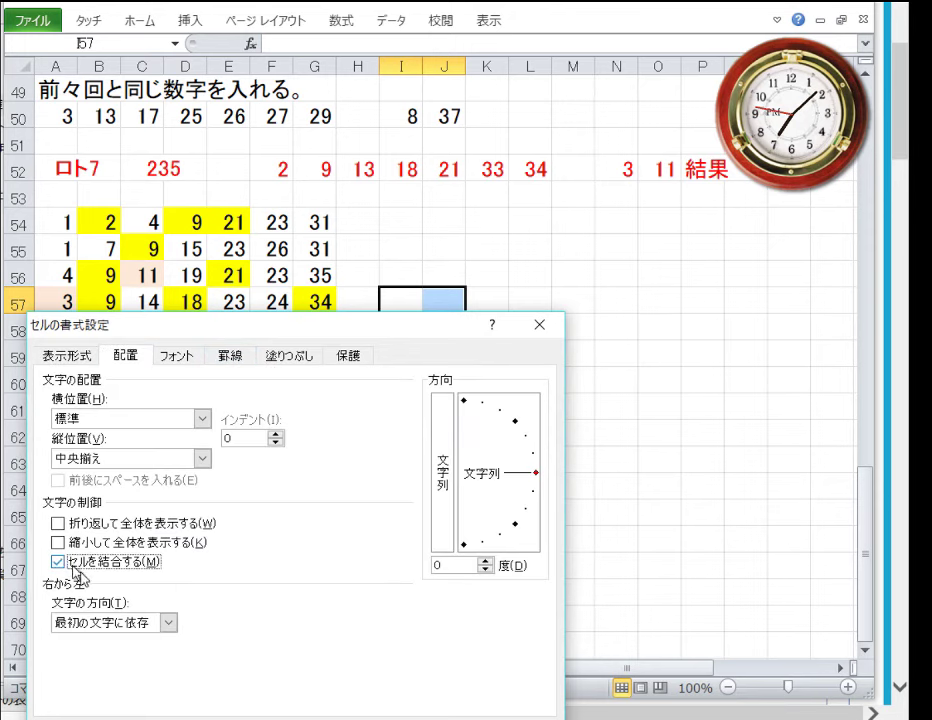
click(415, 712)
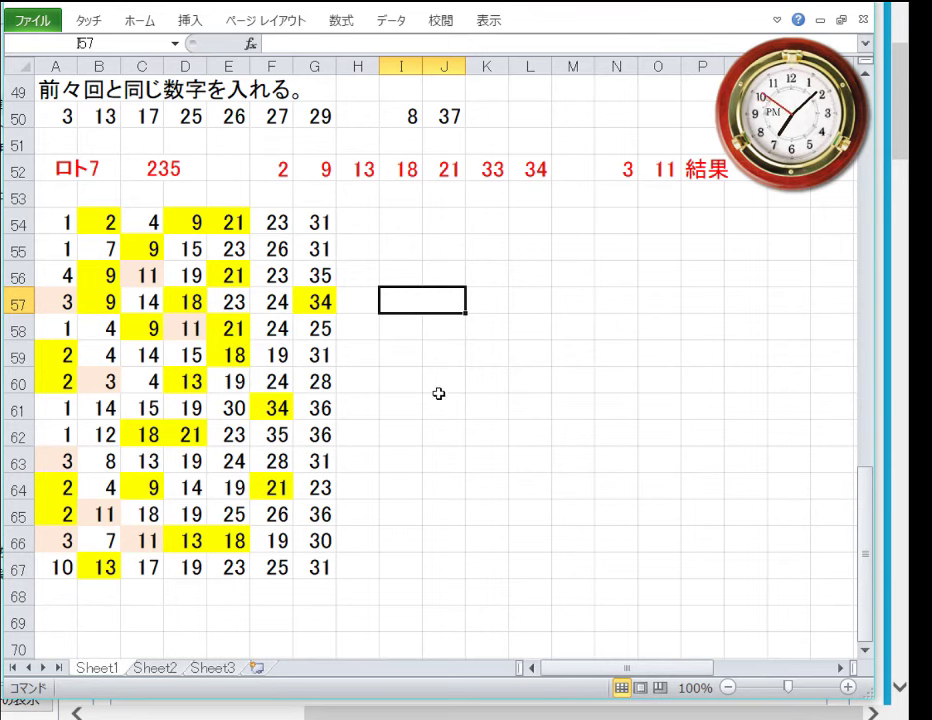
text(1000)
key(Return)
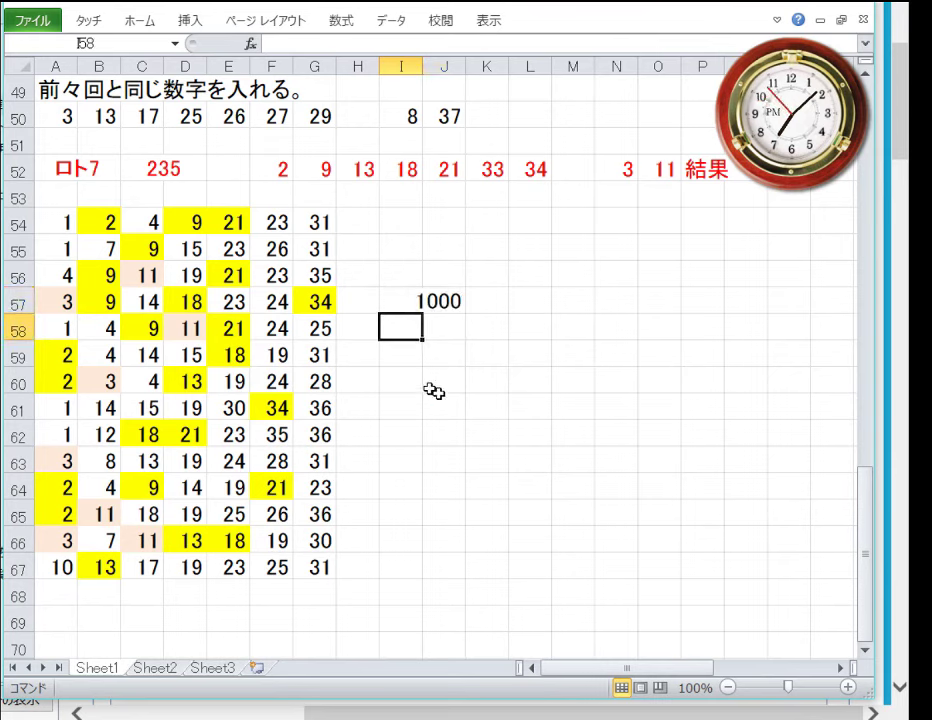
Review the highlighted matching numbers in row 54, the first row of the prediction table.
key(Up)
key(Up)
key(Up)
key(Left)
key(Left)
key(Left)
key(Left)
key(Left)
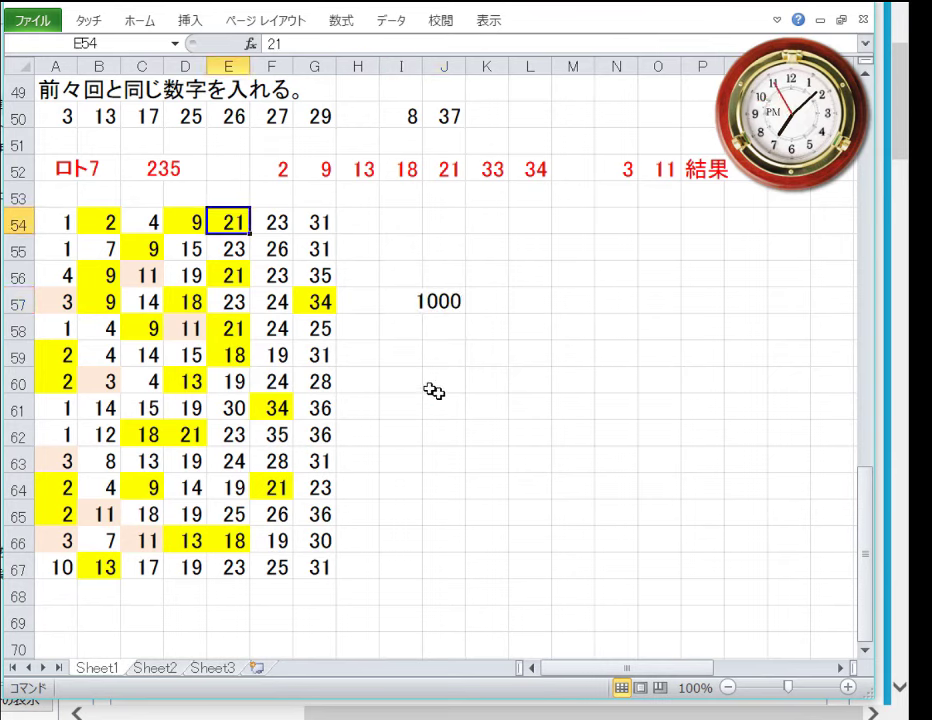
key(Left)
key(Left)
key(Right)
key(Right)
key(Right)
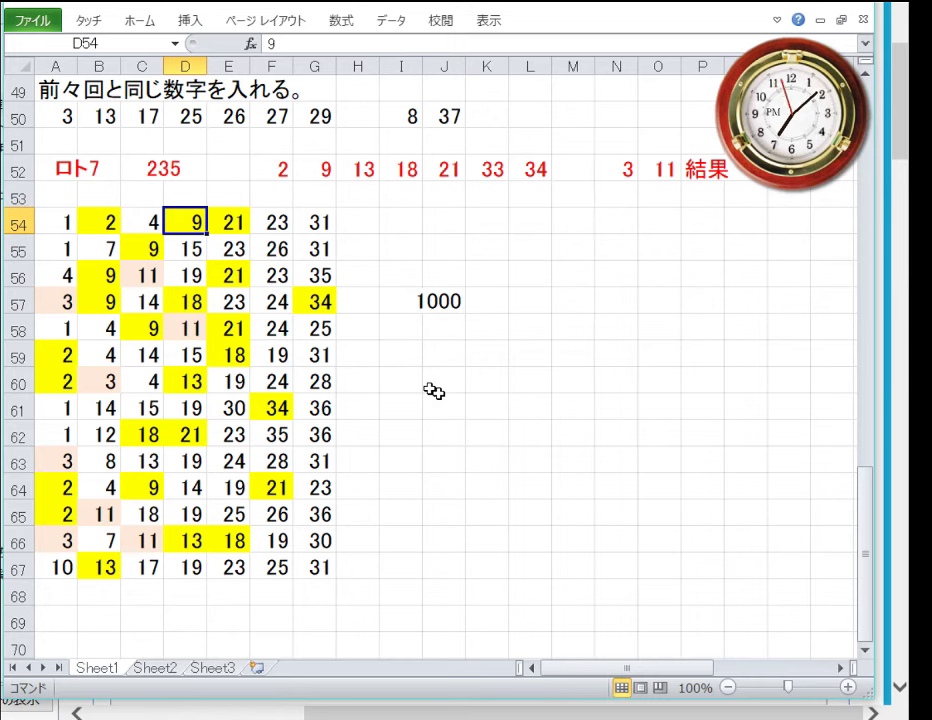
Examine the numbers in row 57 for main and bonus matches and compare them with the amount beside the row.
key(Down)
key(Down)
key(Down)
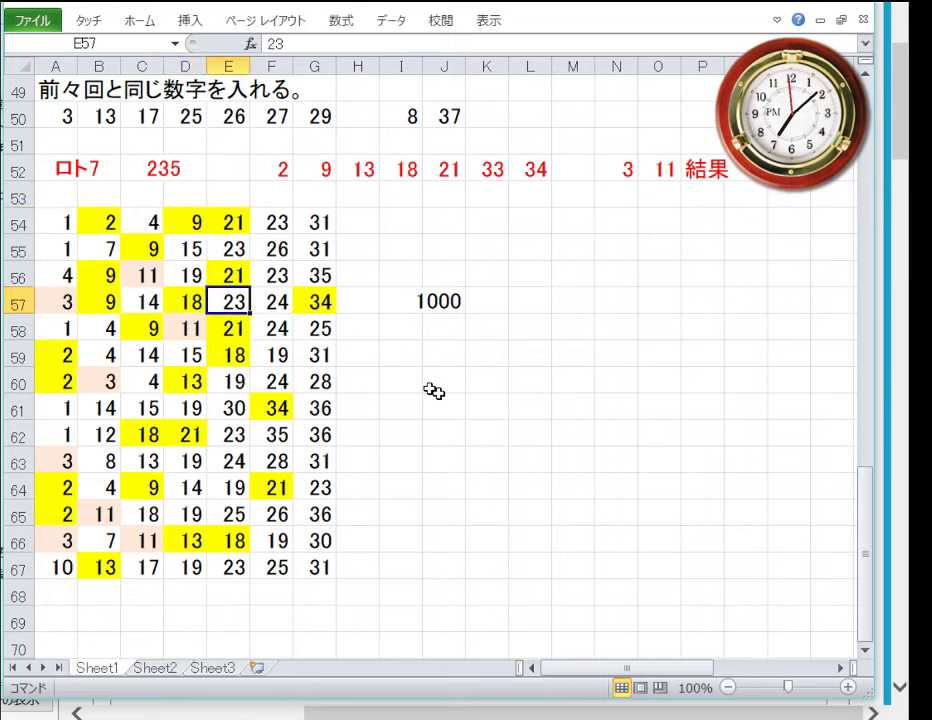
key(Right)
key(Right)
key(Left)
key(Left)
key(Left)
key(Right)
key(Right)
key(Right)
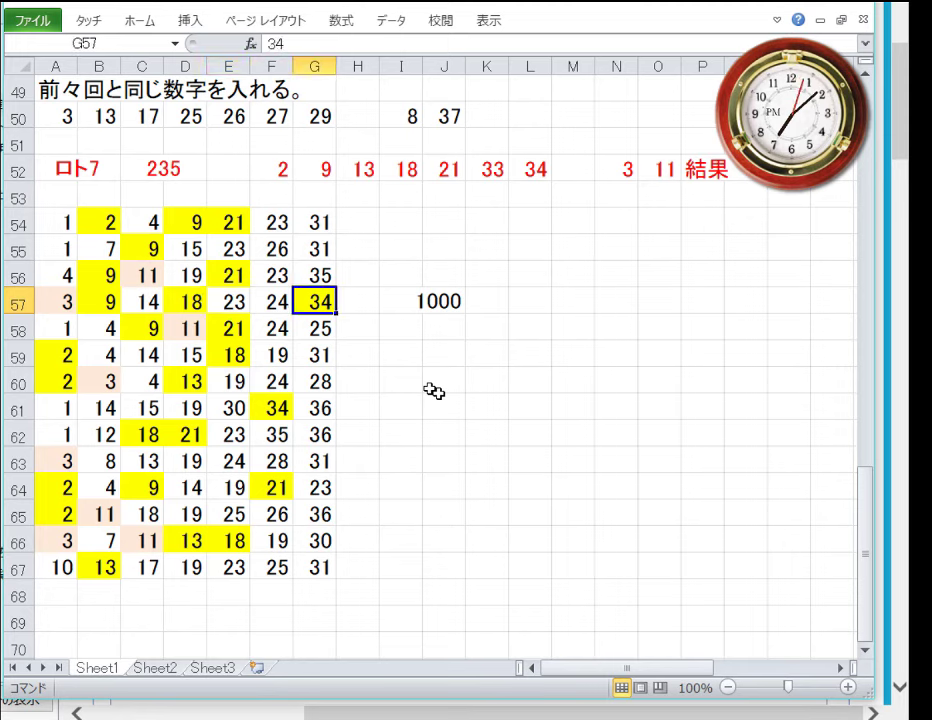
key(Left)
key(Left)
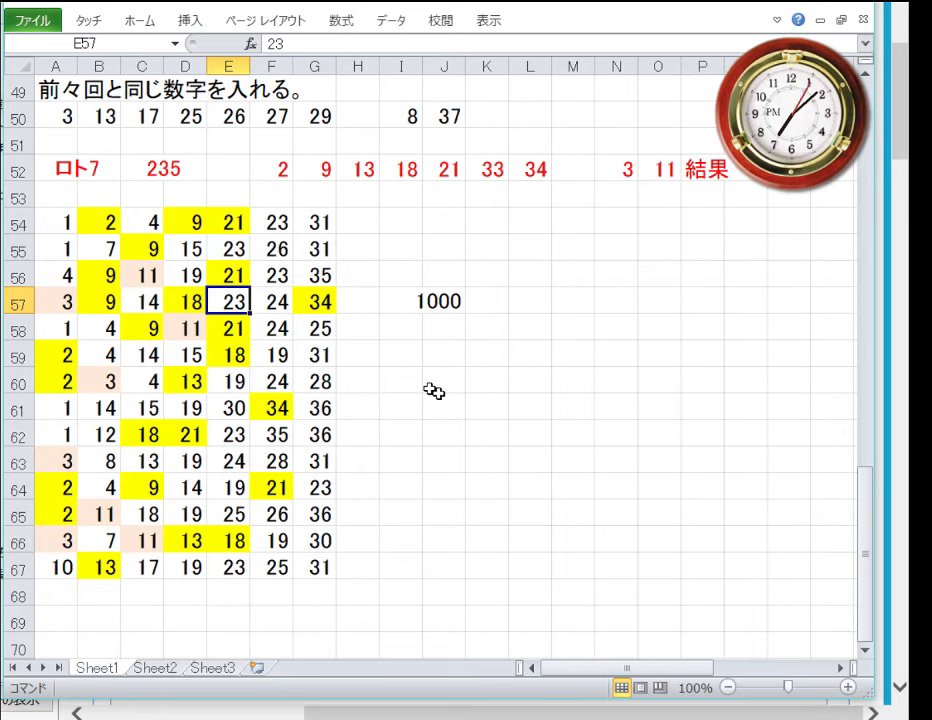
key(Left)
key(Left)
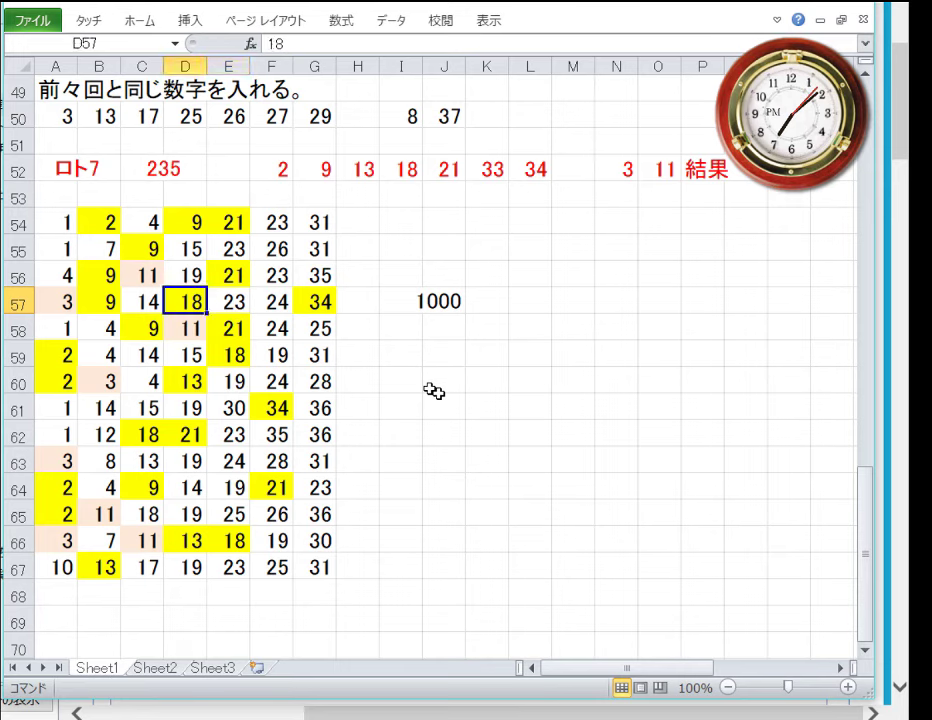
key(Right)
key(Left)
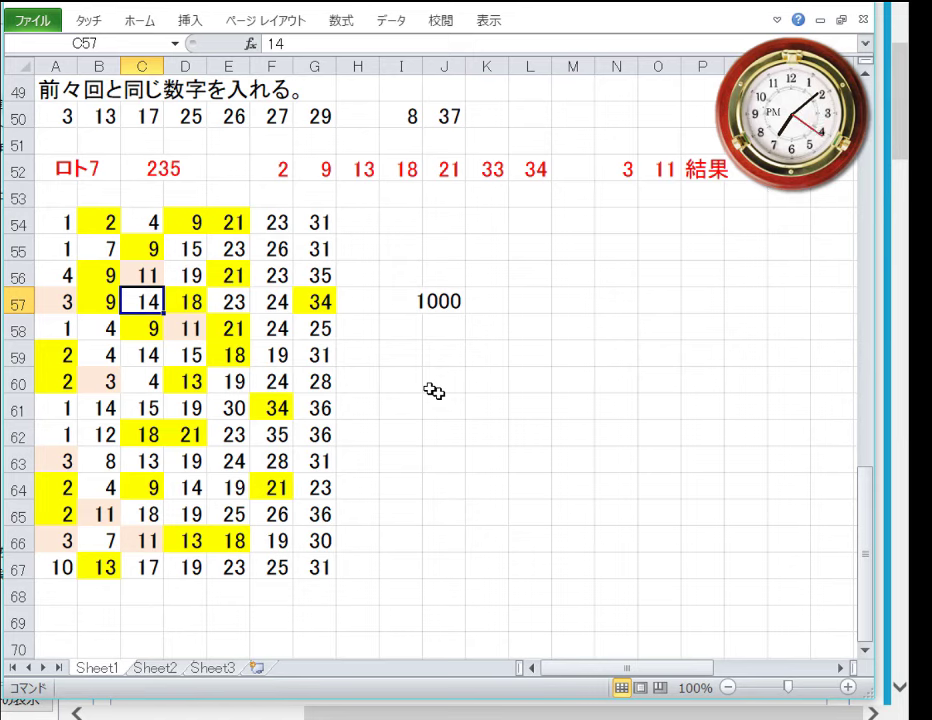
key(Right)
key(Right)
key(Right)
key(Right)
key(Right)
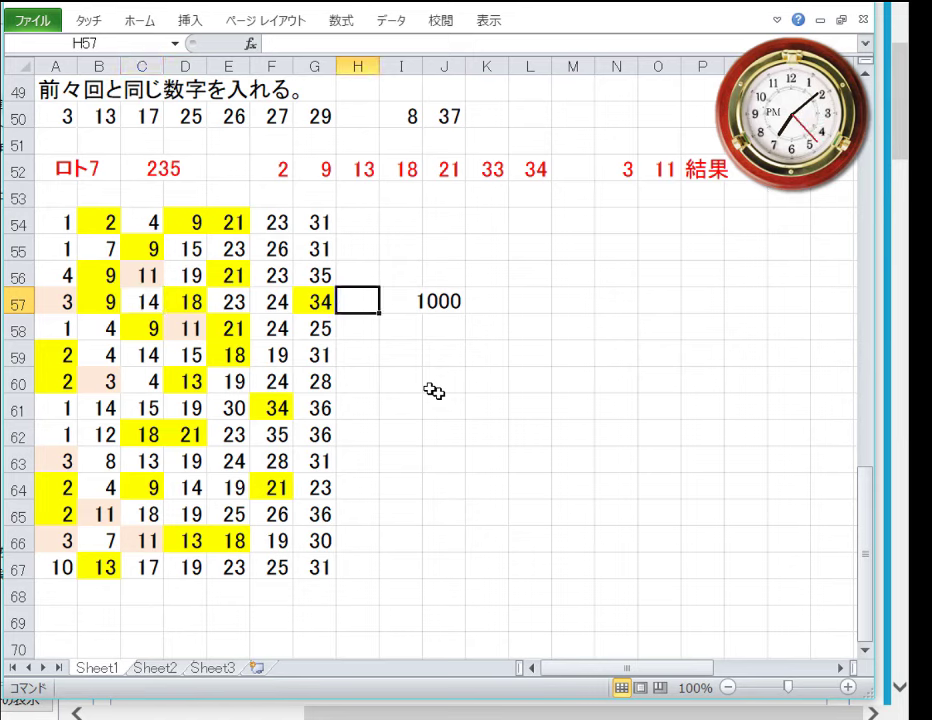
key(Right)
key(Right)
key(Right)
key(Left)
key(Left)
key(Left)
key(Left)
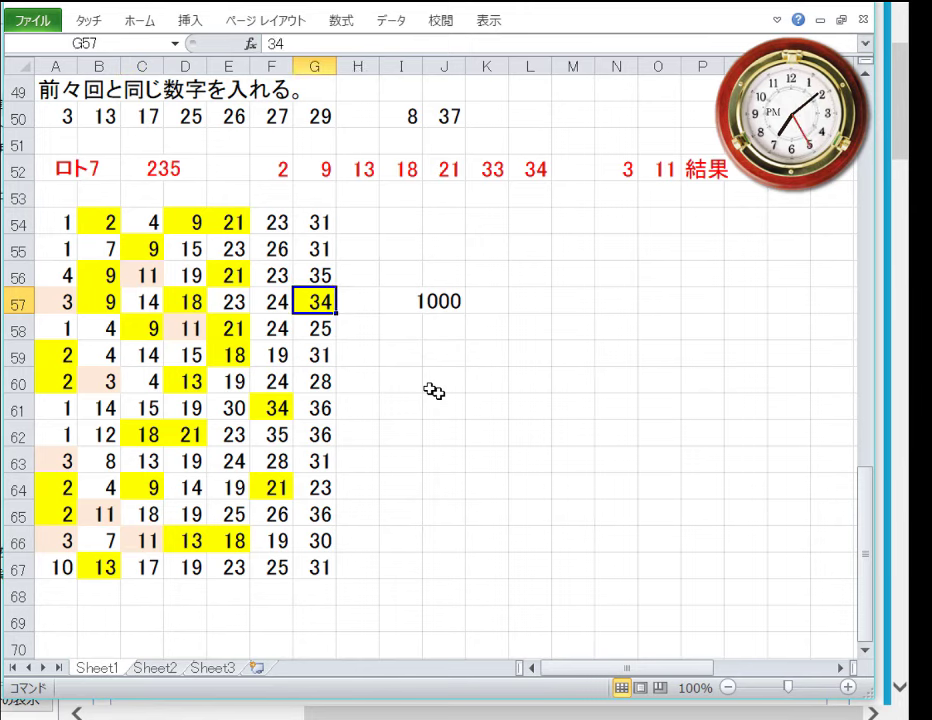
key(Left)
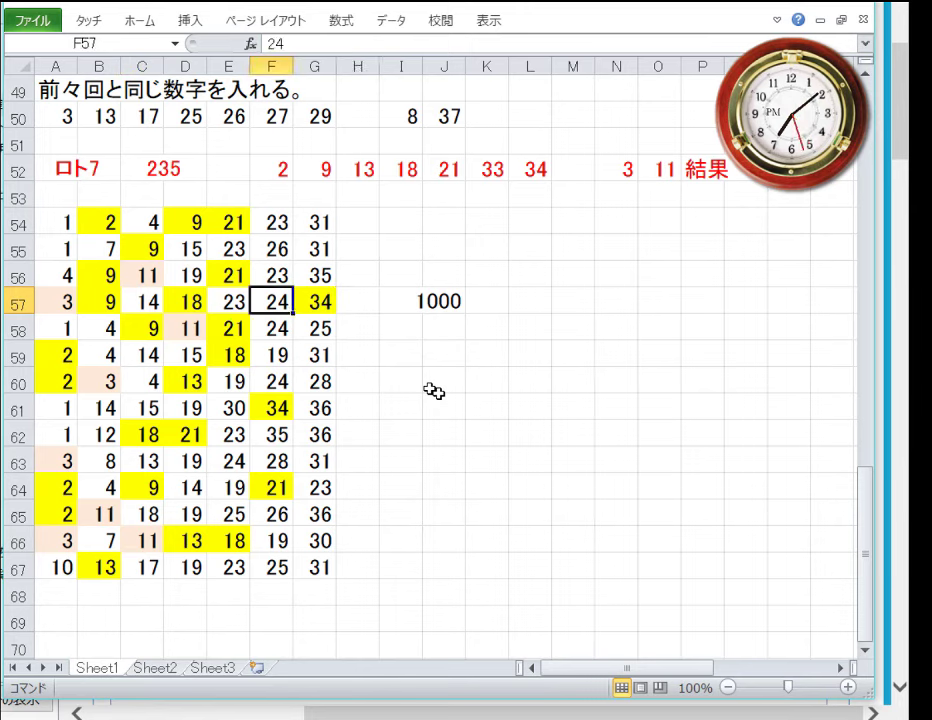
key(Left)
key(Left)
key(Left)
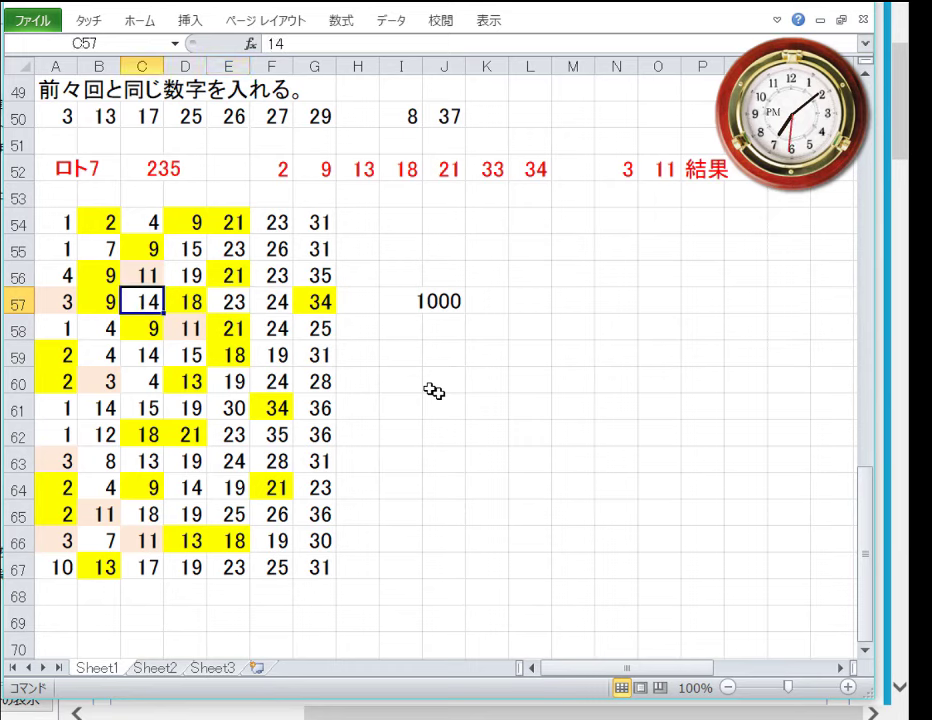
key(Right)
key(Right)
key(Right)
key(Right)
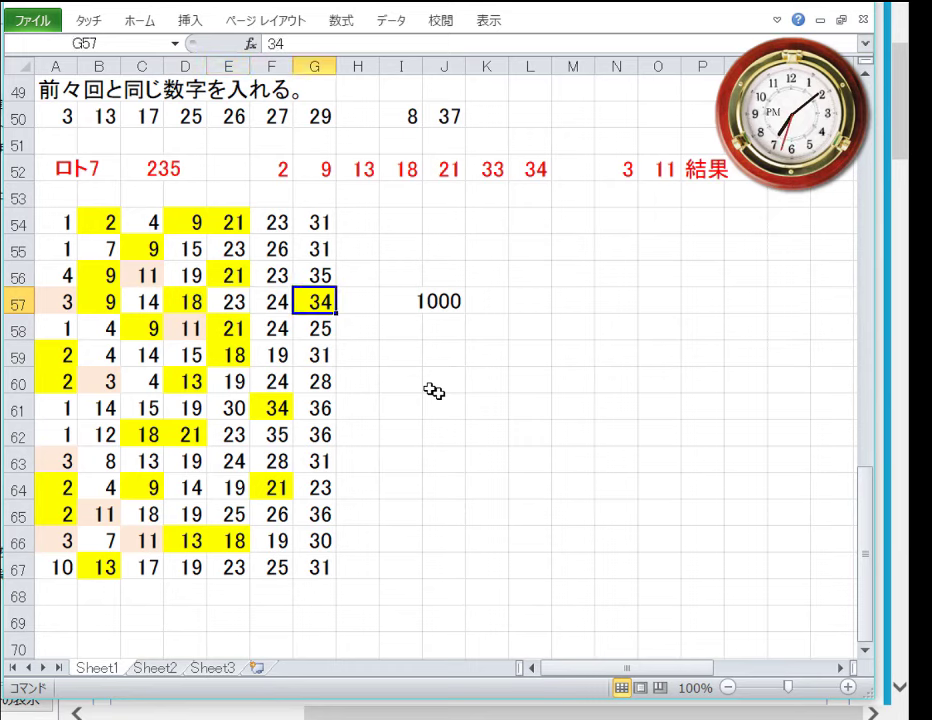
key(Left)
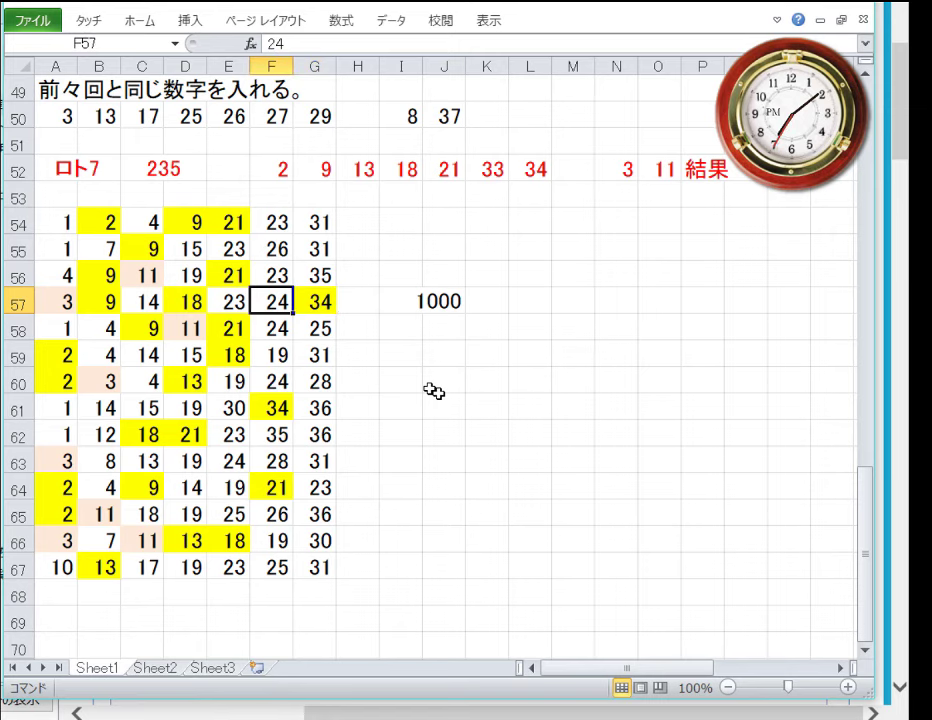
key(Left)
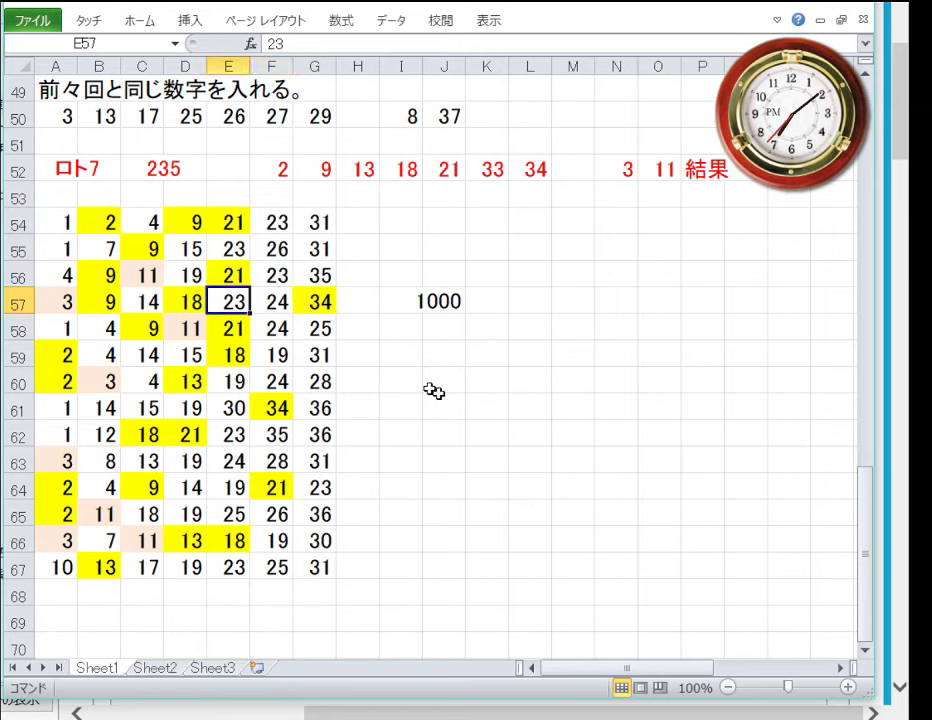
key(Left)
key(Left)
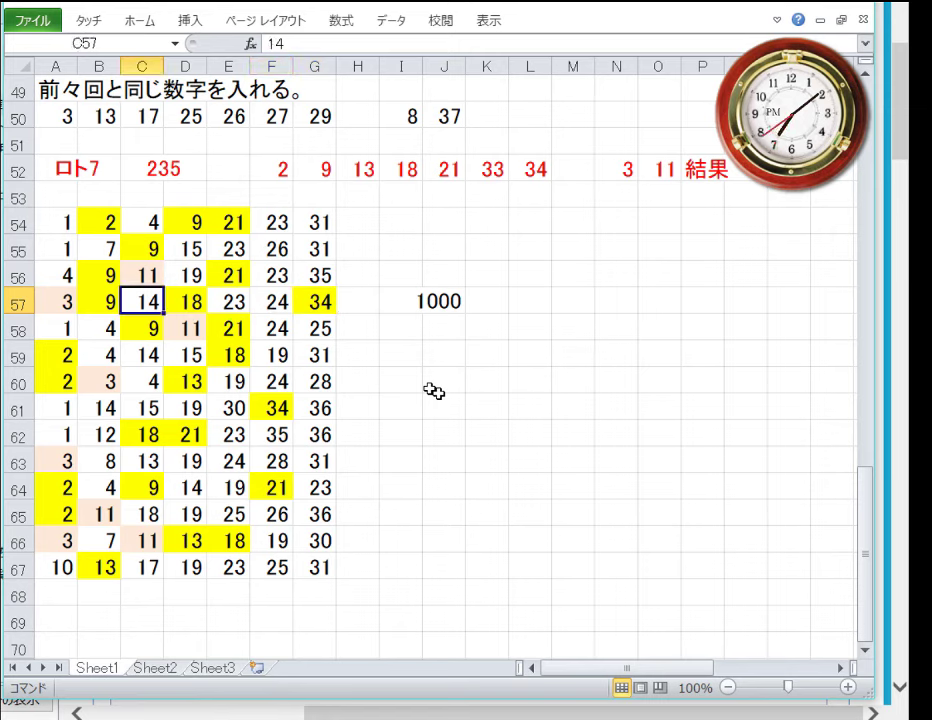
key(Left)
key(Left)
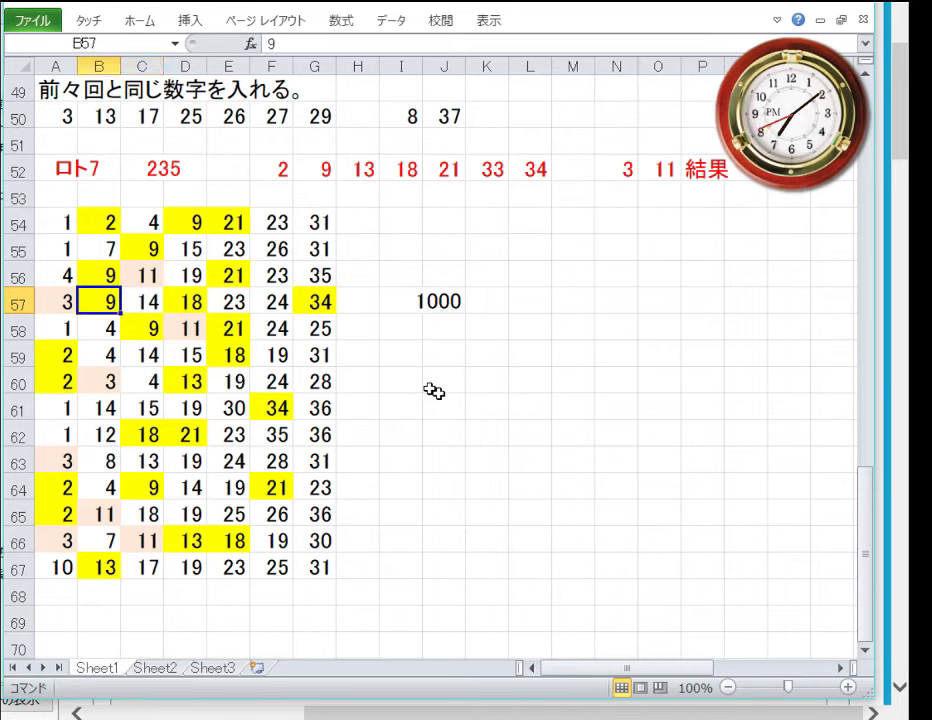
key(Right)
key(Right)
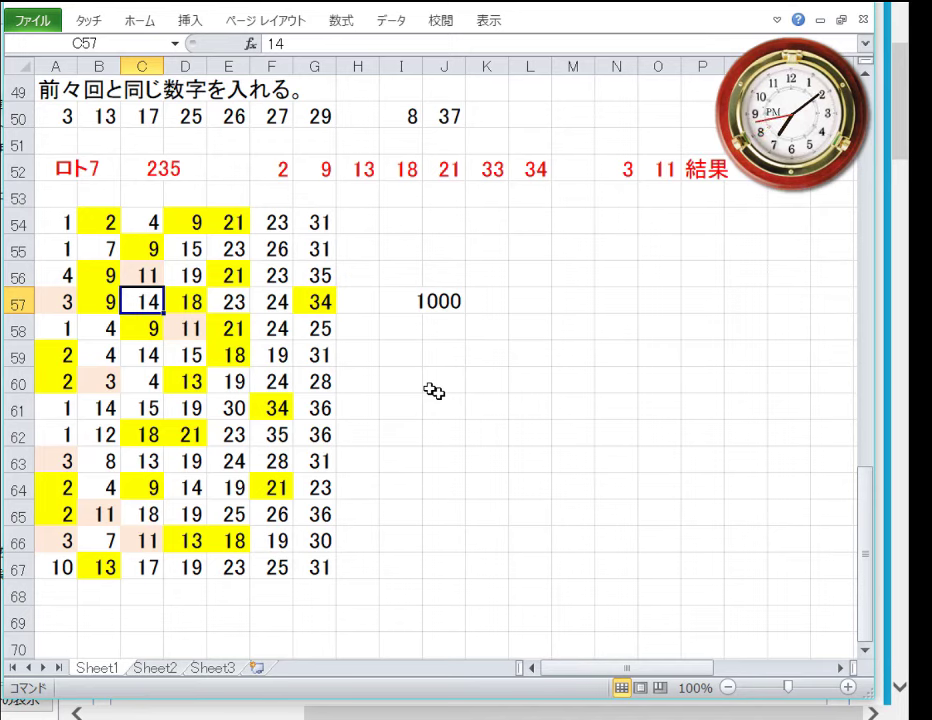
key(Right)
key(Right)
key(Right)
key(Right)
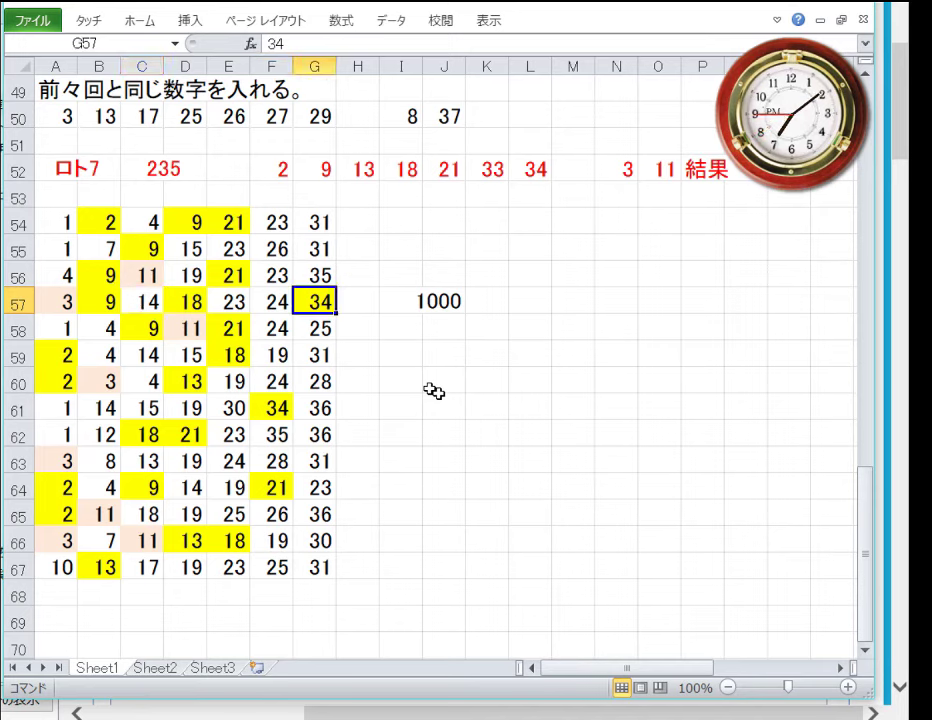
key(Left)
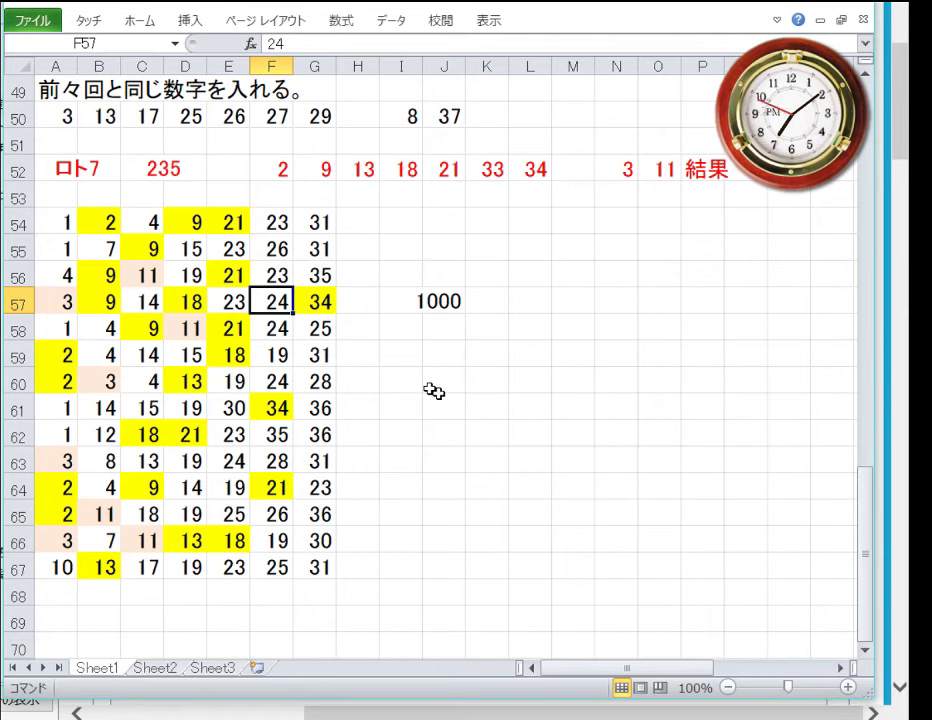
key(Left)
key(Left)
key(Left)
key(Left)
key(Left)
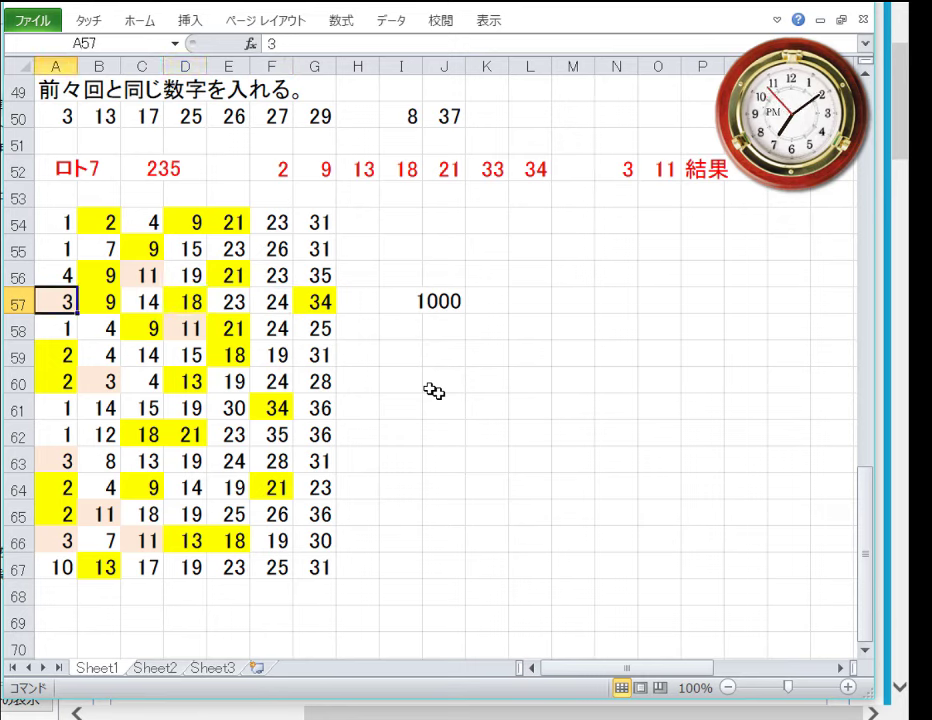
key(Right)
key(Right)
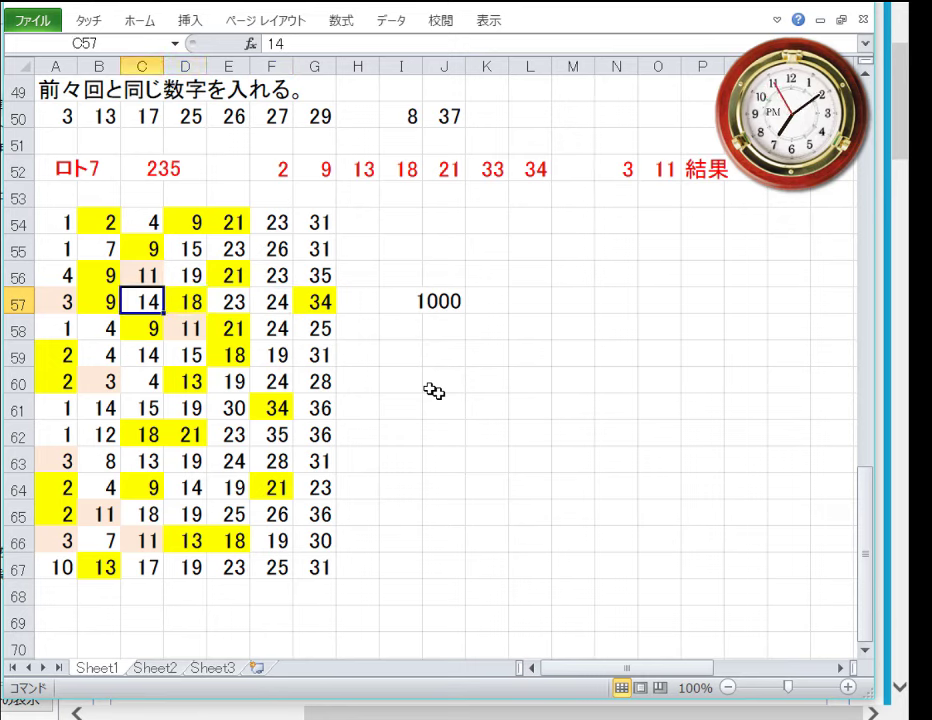
key(Right)
key(Right)
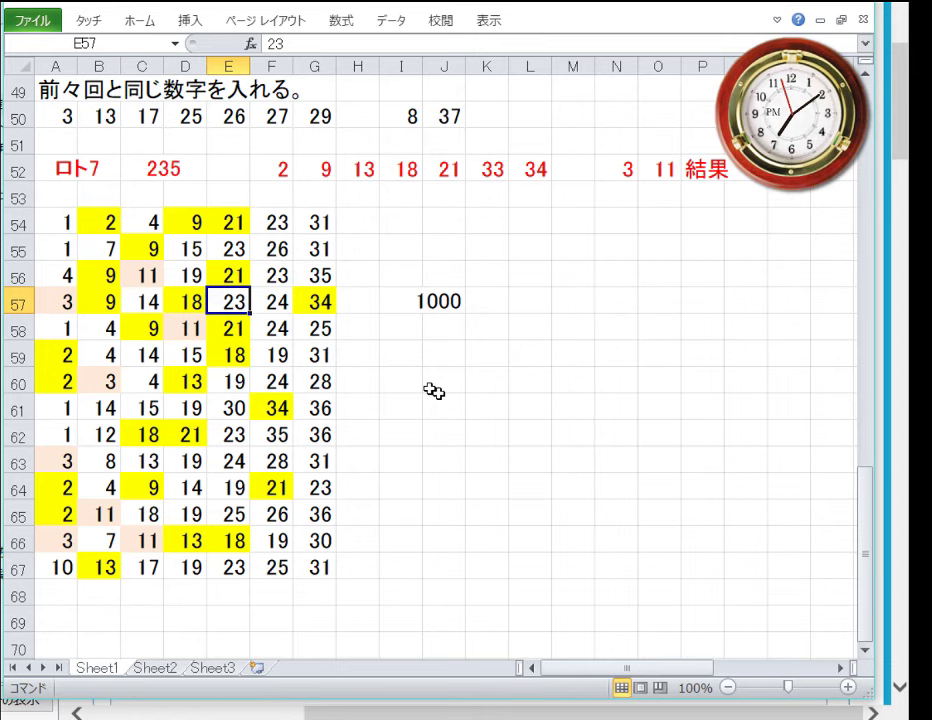
key(Right)
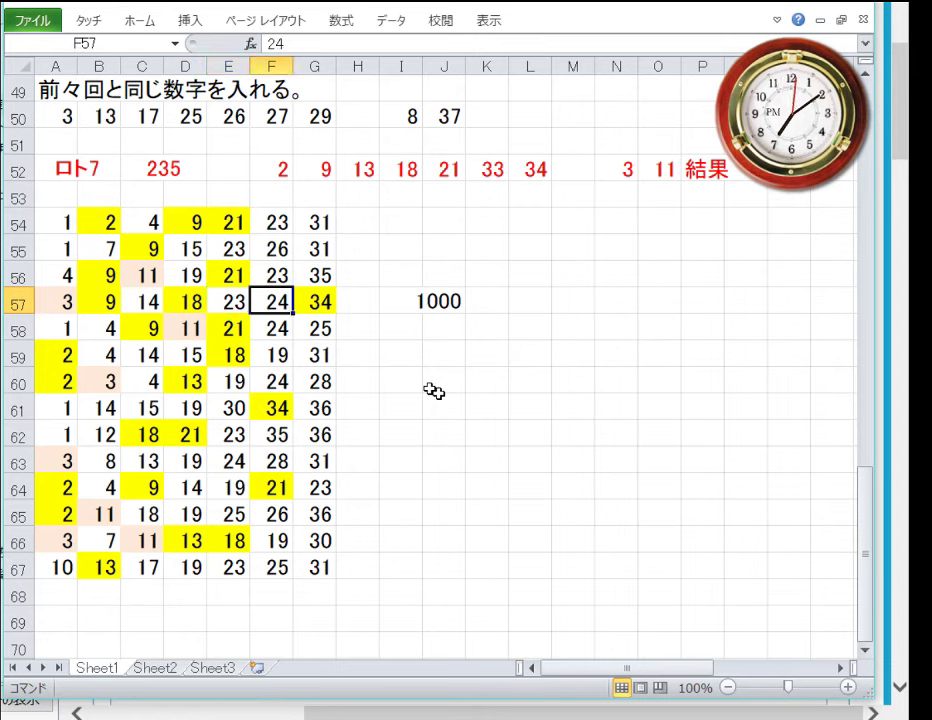
key(Right)
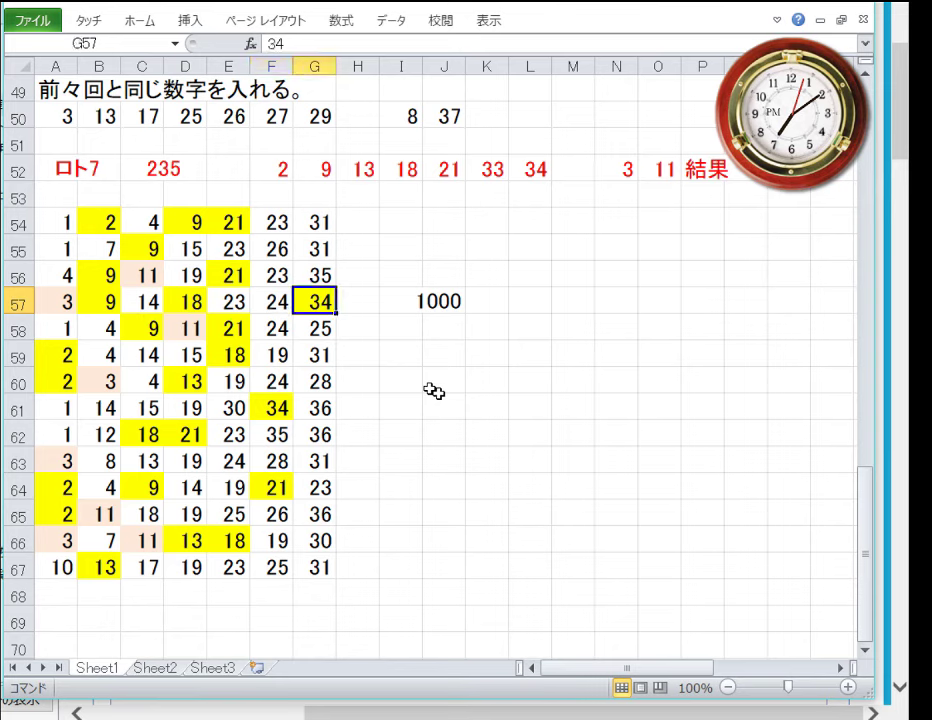
key(Left)
key(Left)
key(Left)
key(Left)
key(Left)
key(Left)
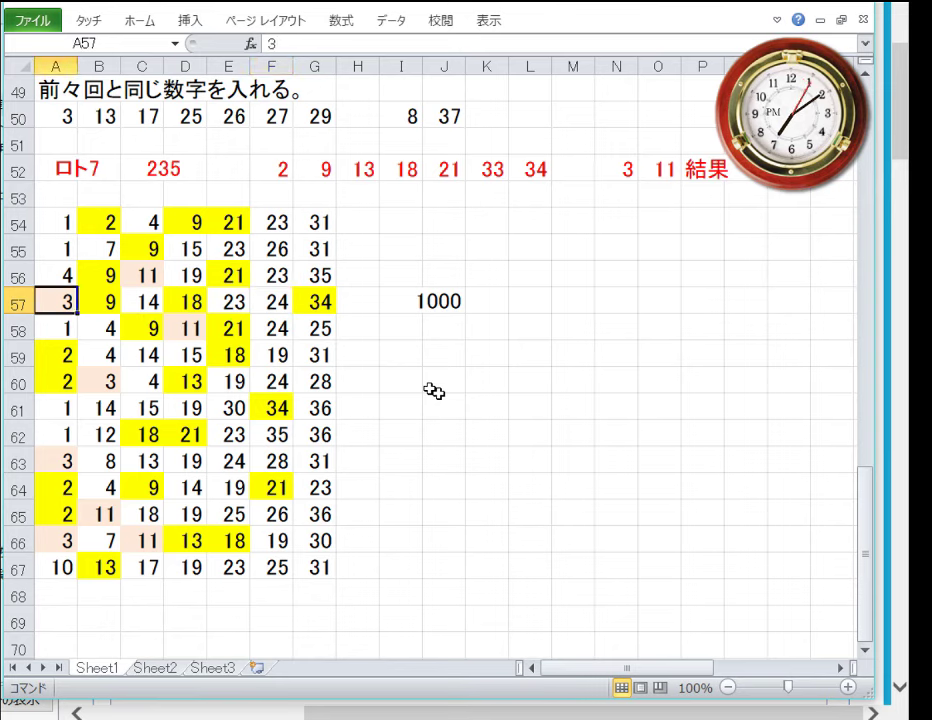
key(Right)
key(Right)
key(Right)
key(Right)
key(Right)
key(Right)
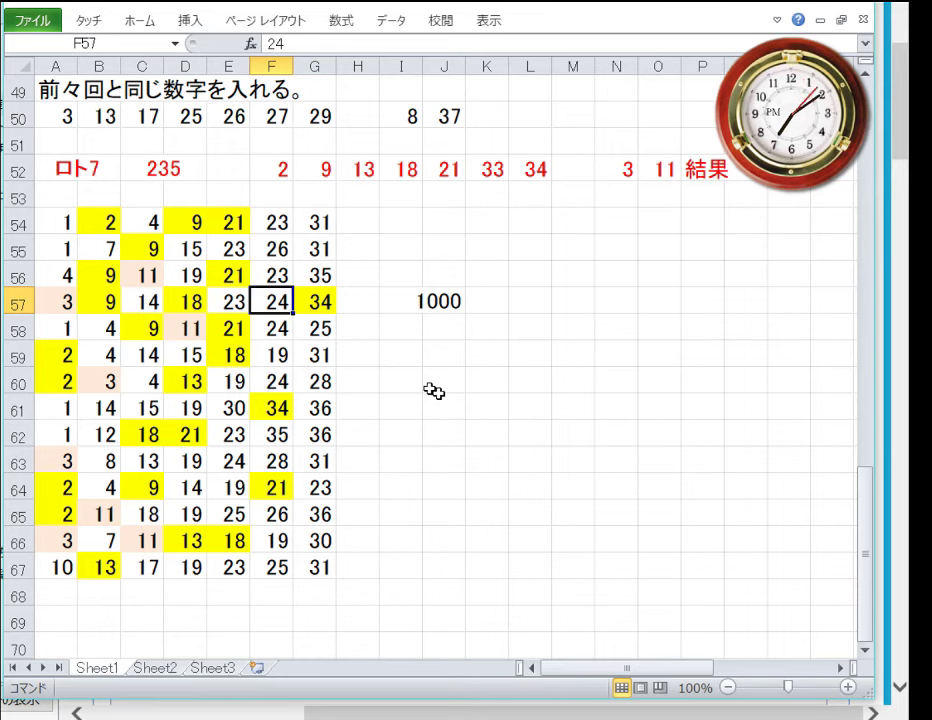
key(Right)
key(Right)
key(Right)
key(Right)
key(Left)
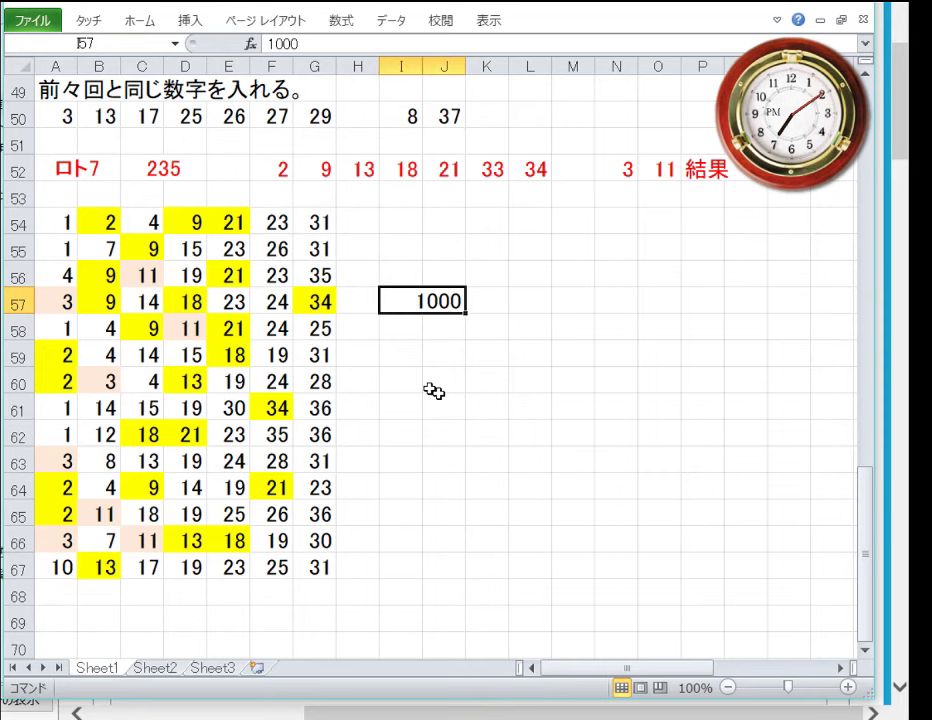
key(Down)
key(Down)
key(Down)
key(Down)
key(Down)
key(Down)
key(Down)
key(Down)
key(Down)
key(Down)
key(Down)
key(Down)
key(Up)
key(Up)
key(Up)
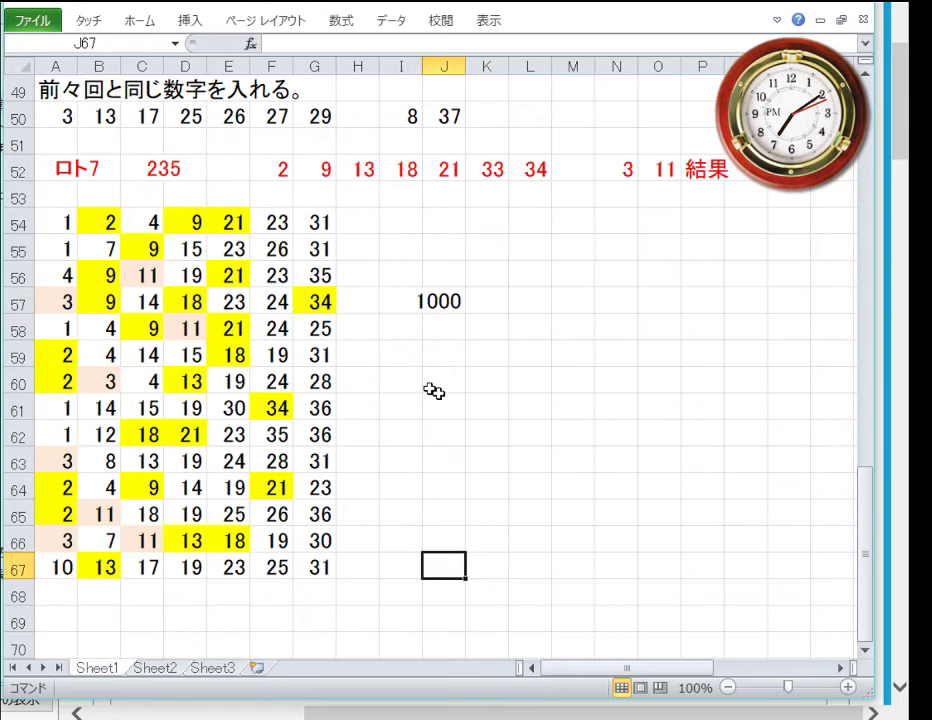
Fill the cells containing 2 and 9 (A34 and H34) in the 連想展開 grid with yellow.
key(Up)
key(Up)
key(Up)
key(Up)
key(Up)
key(Up)
key(Up)
key(Up)
key(Up)
key(Up)
key(Up)
key(Up)
key(Up)
key(Up)
key(Up)
key(Up)
key(Up)
key(Up)
key(Up)
key(Up)
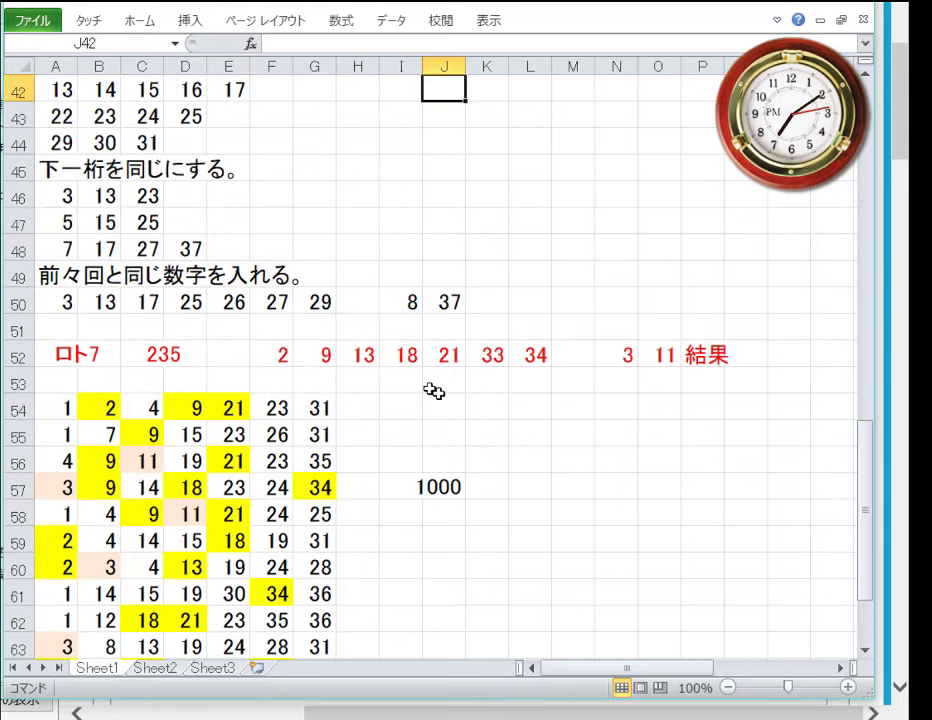
key(Up)
key(Up)
key(Up)
key(Up)
key(Up)
key(Up)
key(Up)
key(Up)
key(Up)
key(Up)
key(Up)
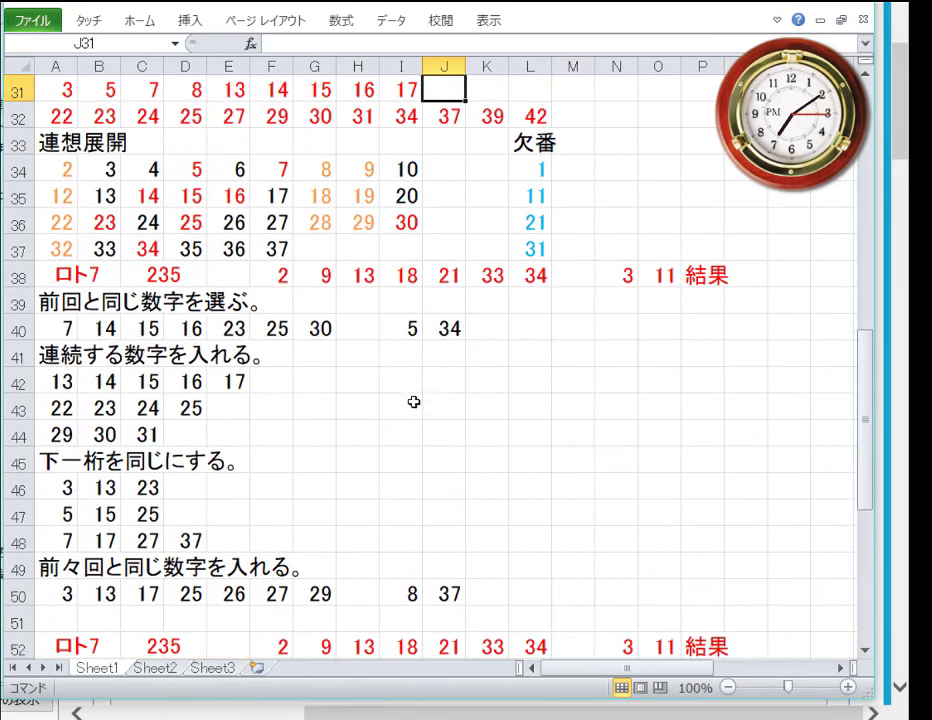
scroll(340, 355, up, 2)
click(60, 337)
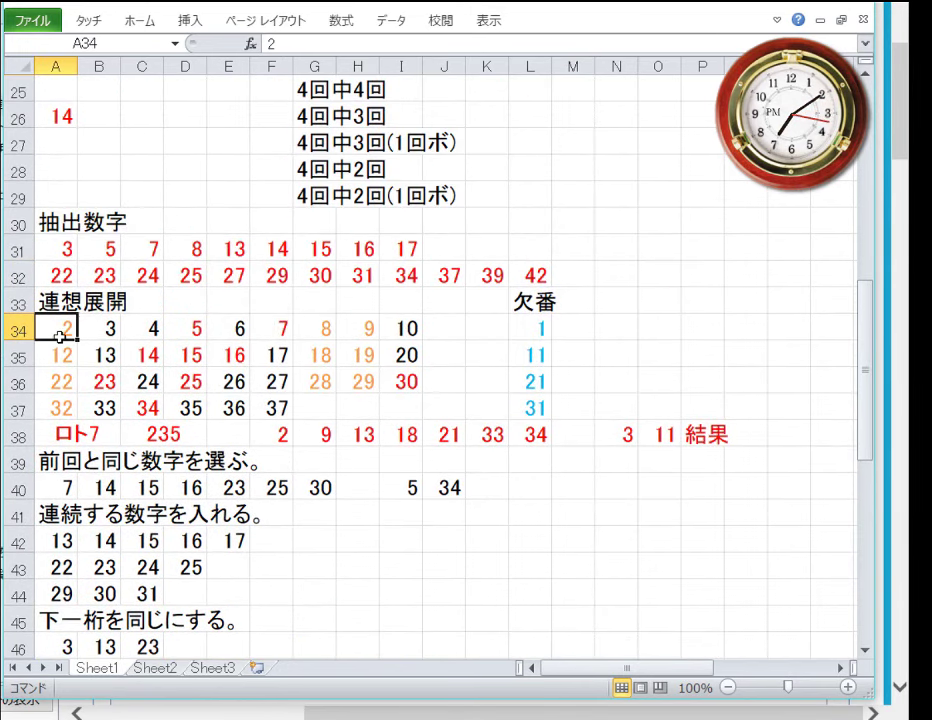
click(139, 21)
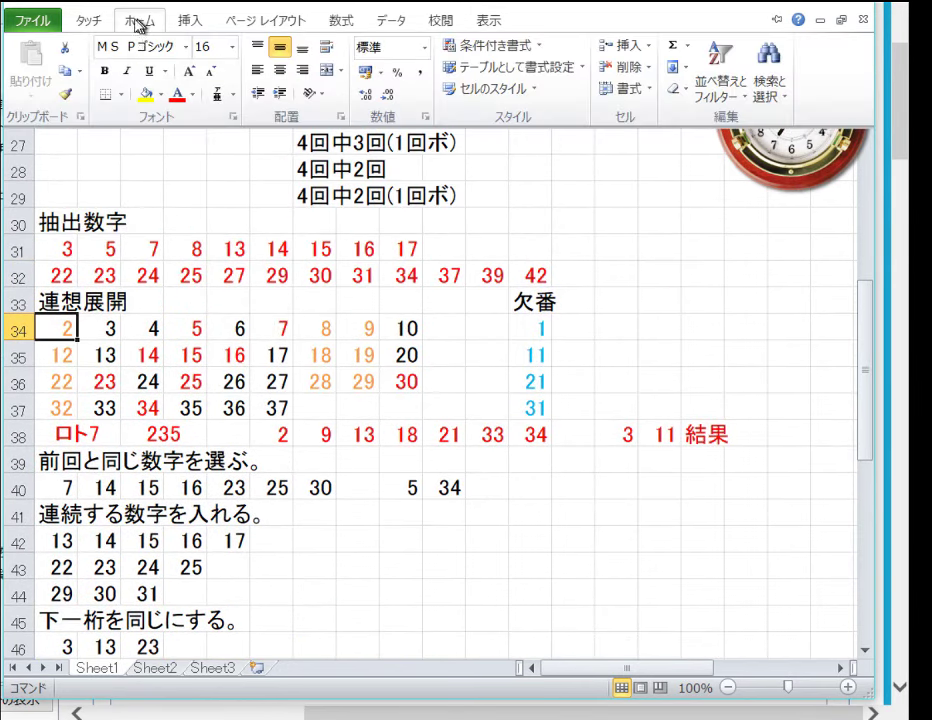
click(146, 94)
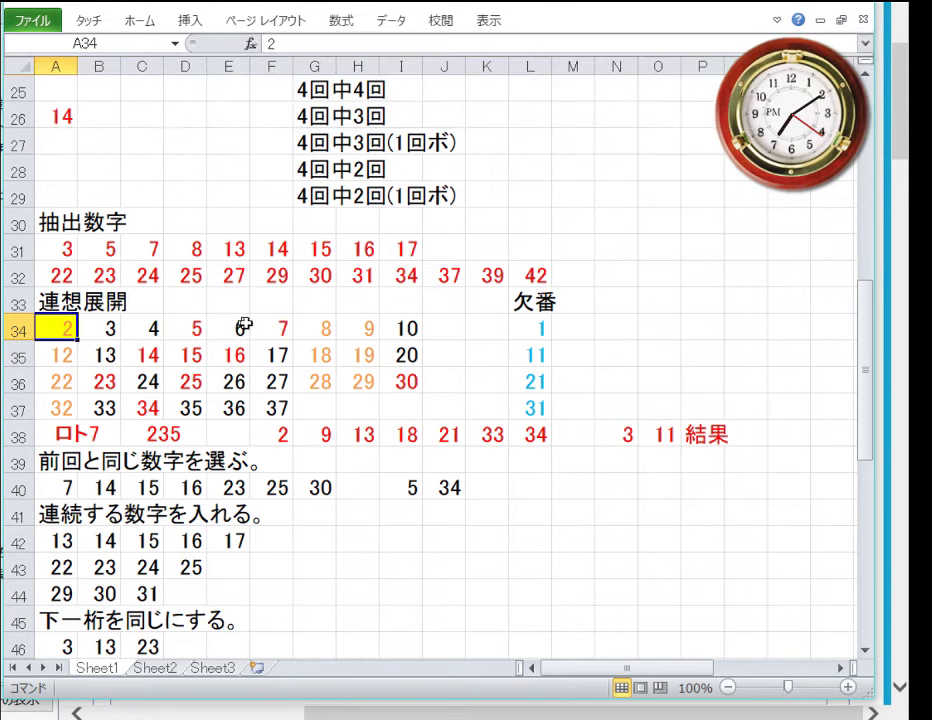
click(362, 327)
click(152, 21)
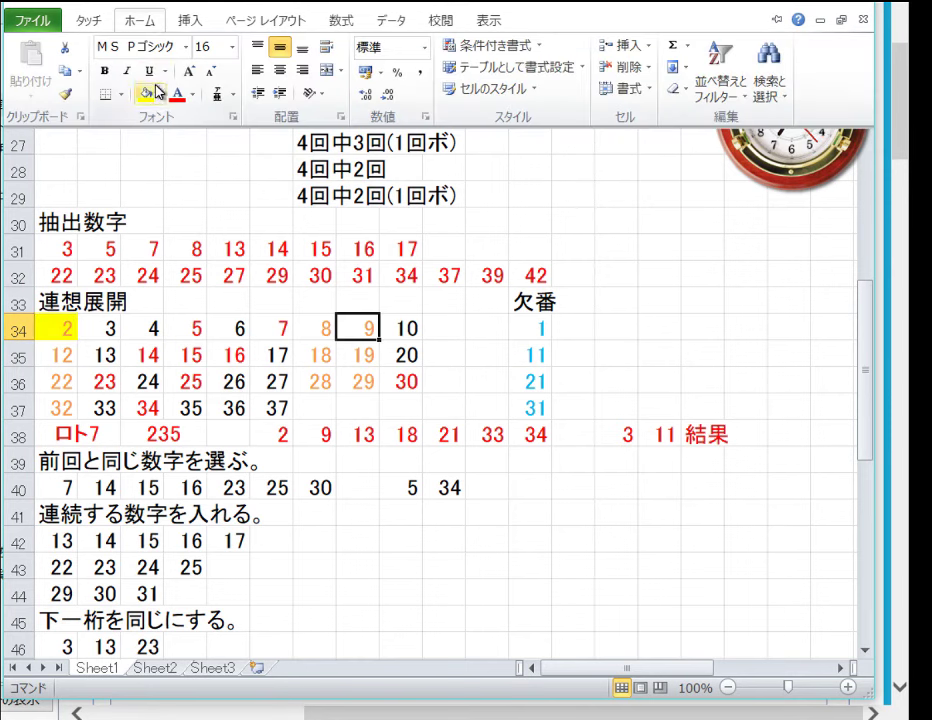
click(146, 94)
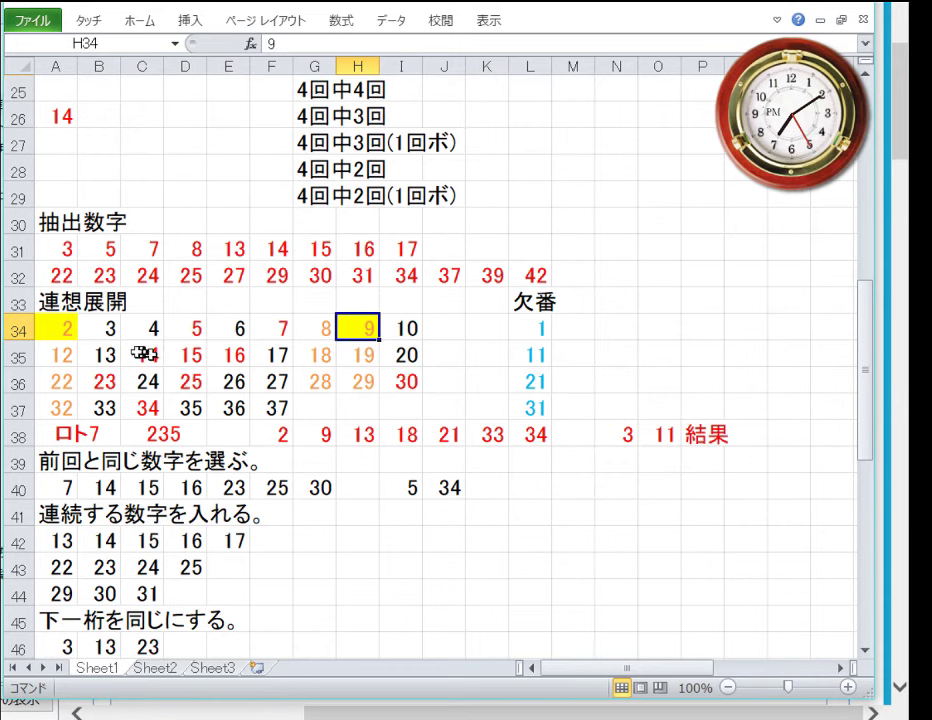
Fill the cells containing 13 and 18 (B35 and G35) in the 連想展開 grid with yellow.
click(115, 353)
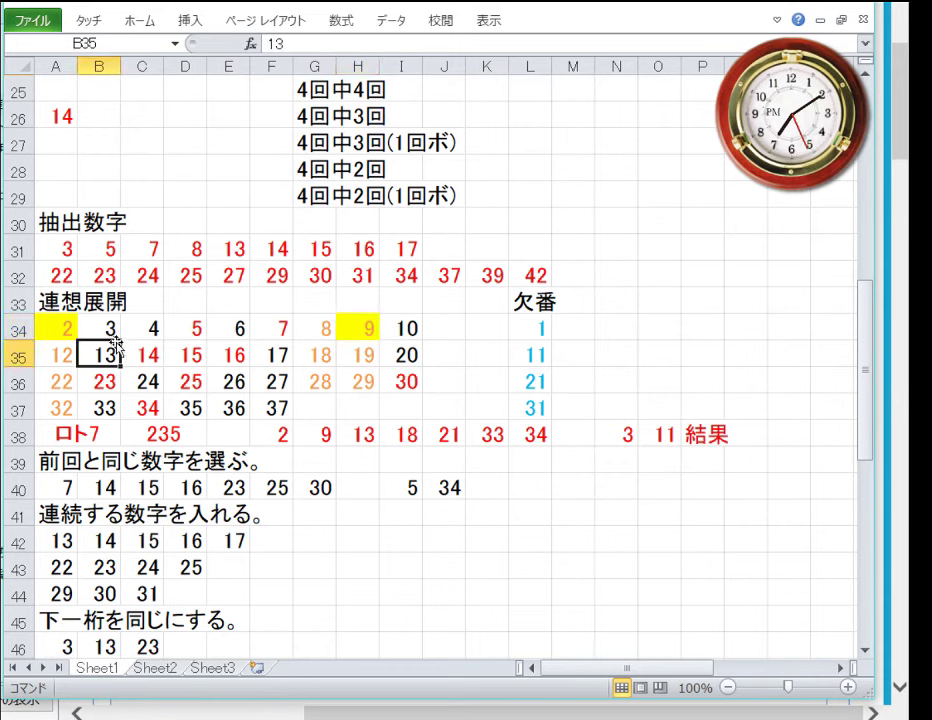
click(137, 21)
click(143, 95)
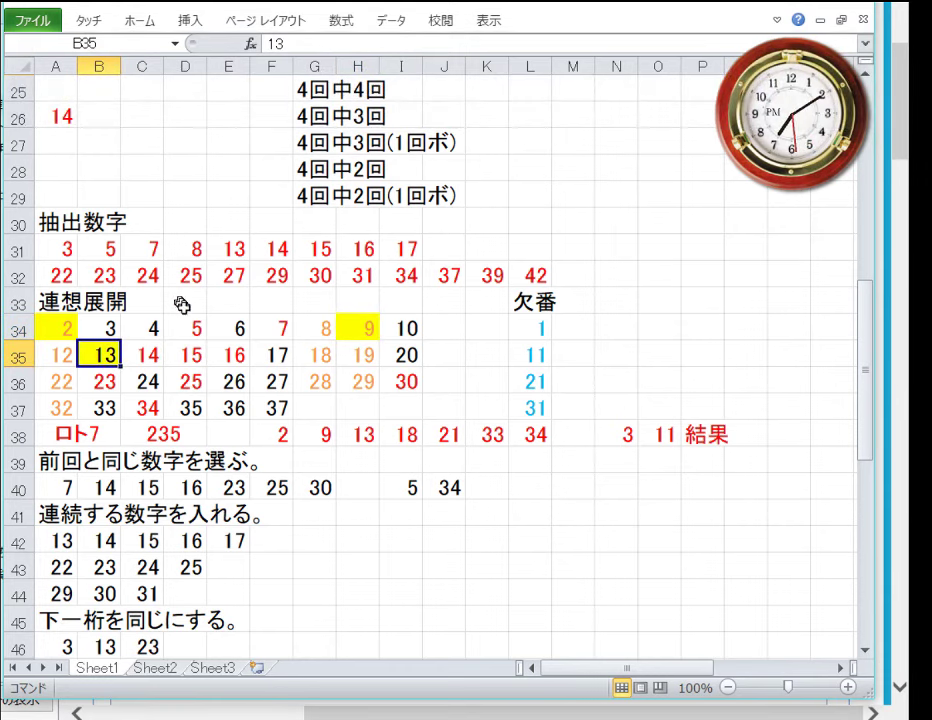
click(325, 360)
click(145, 22)
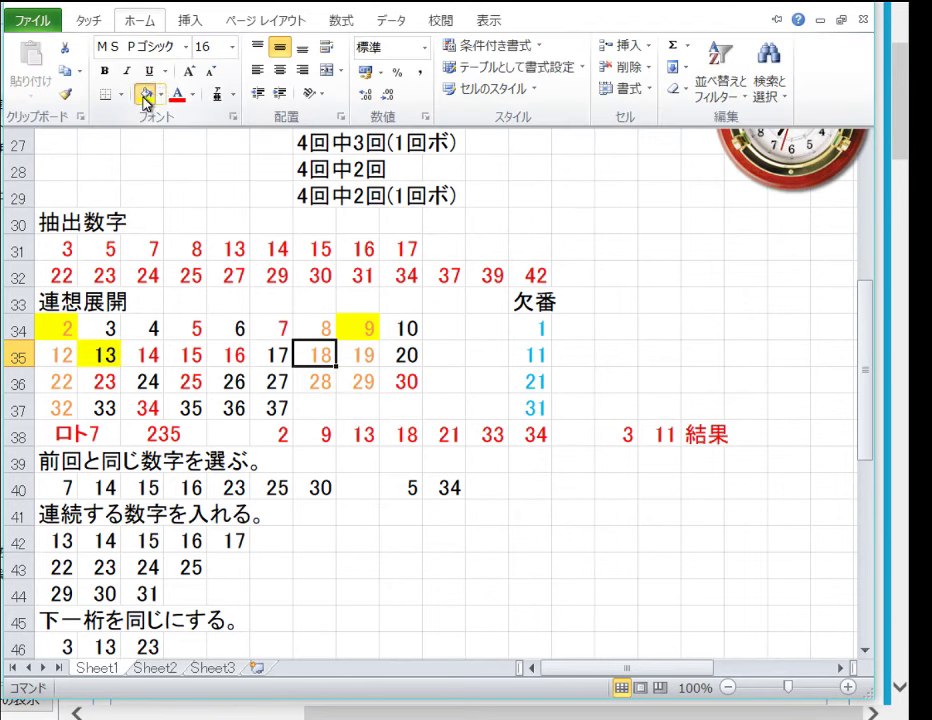
click(144, 95)
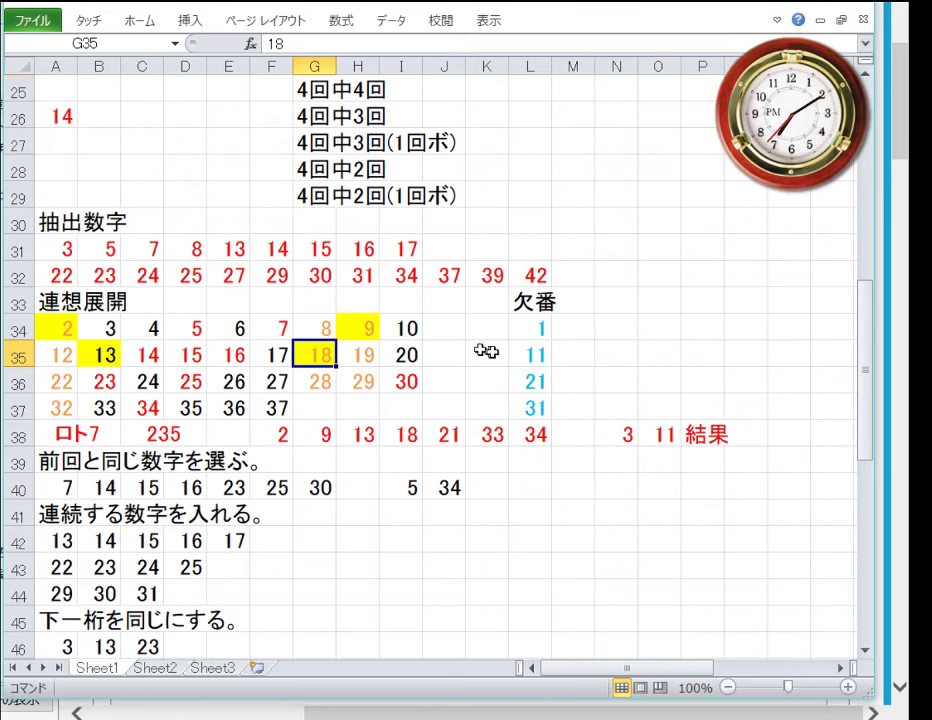
Fill the cell containing 21 (L36) in the 欠番 column with yellow.
click(518, 382)
click(145, 21)
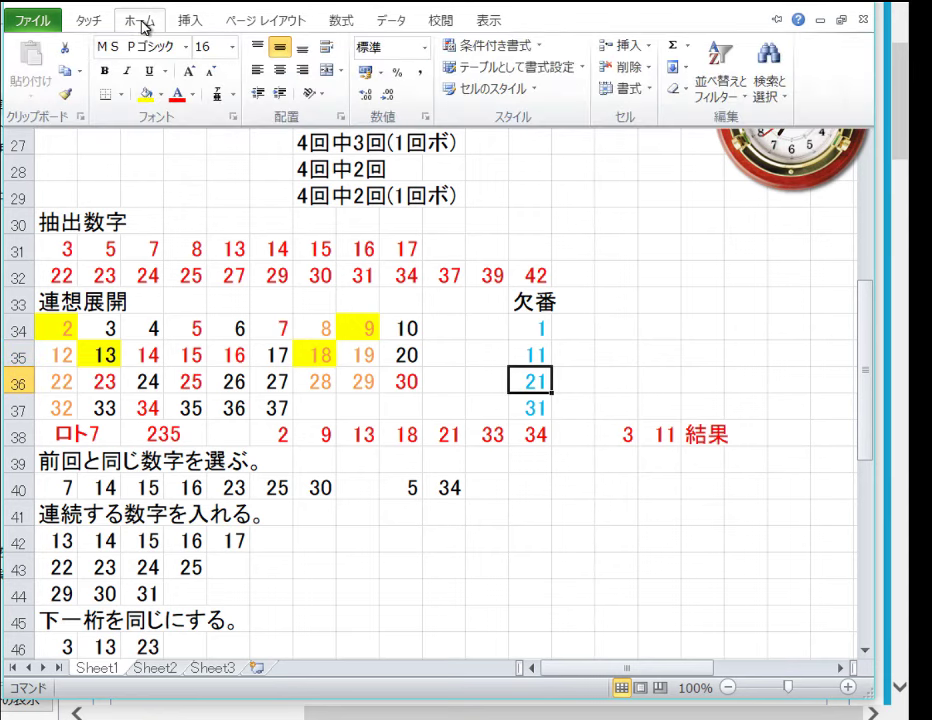
click(143, 93)
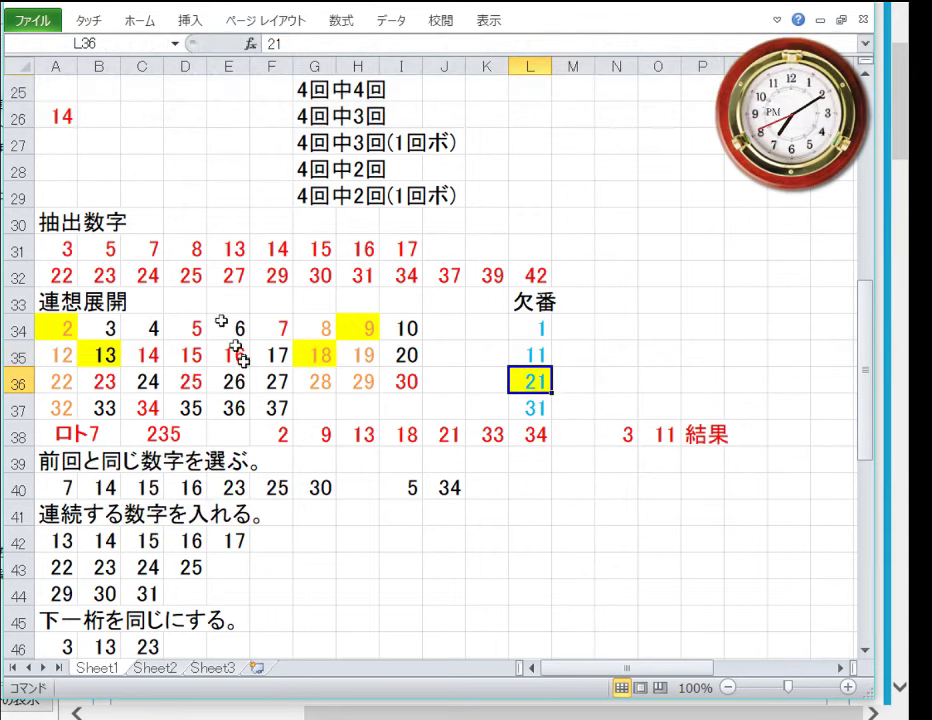
Fill the cells containing 33 and 34 (B37 and C37) in the 連想展開 grid with yellow.
click(105, 407)
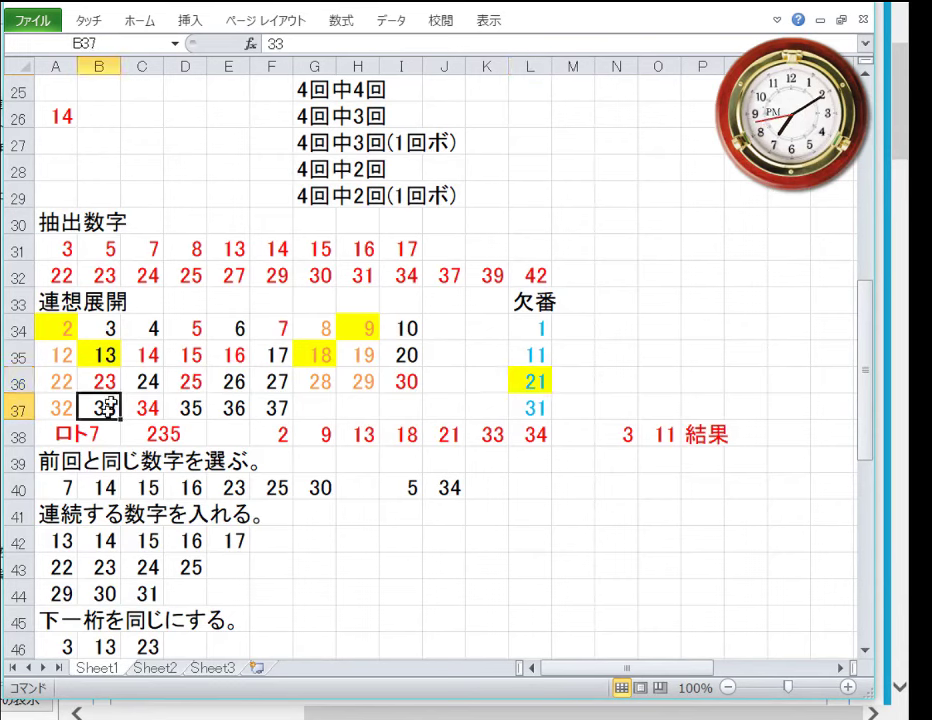
click(145, 21)
click(143, 93)
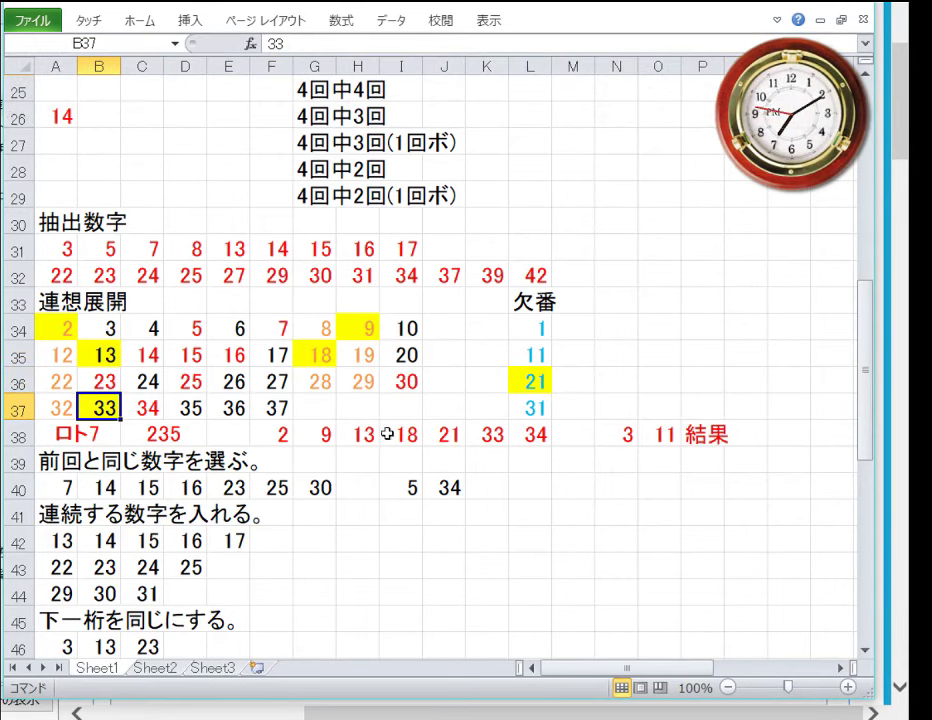
click(145, 407)
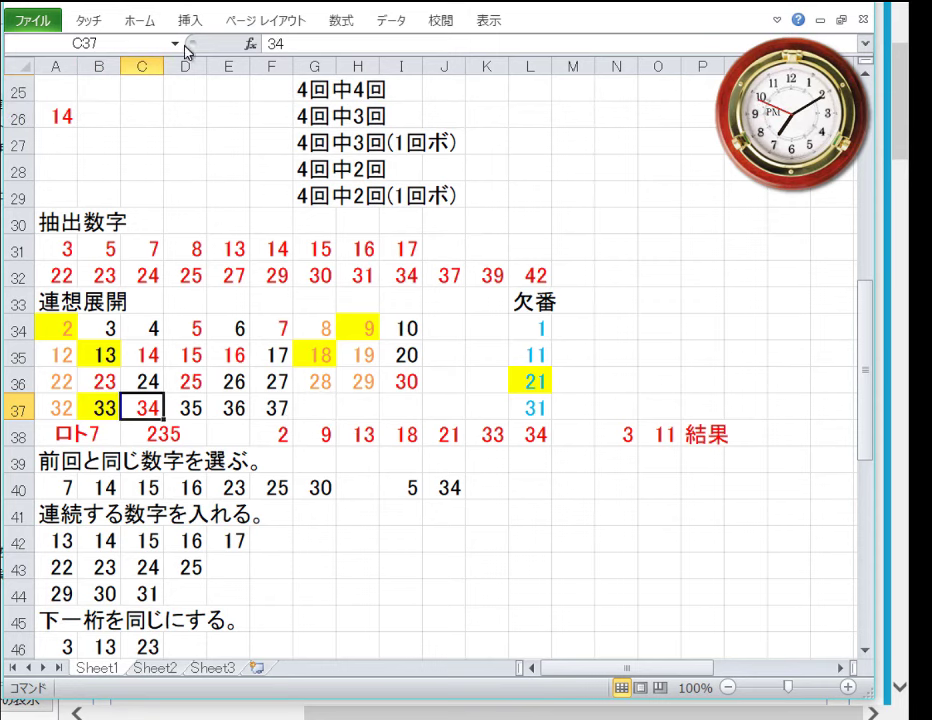
click(135, 20)
click(142, 92)
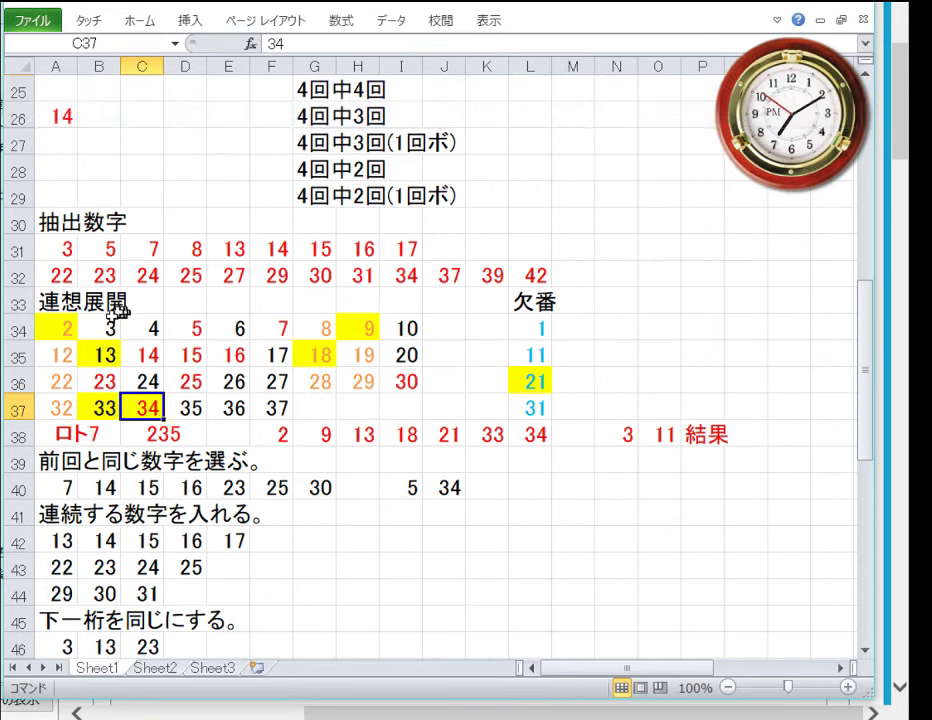
Compare the highlighted numbers in the 連想展開 grid with the matches in the prediction table.
click(108, 324)
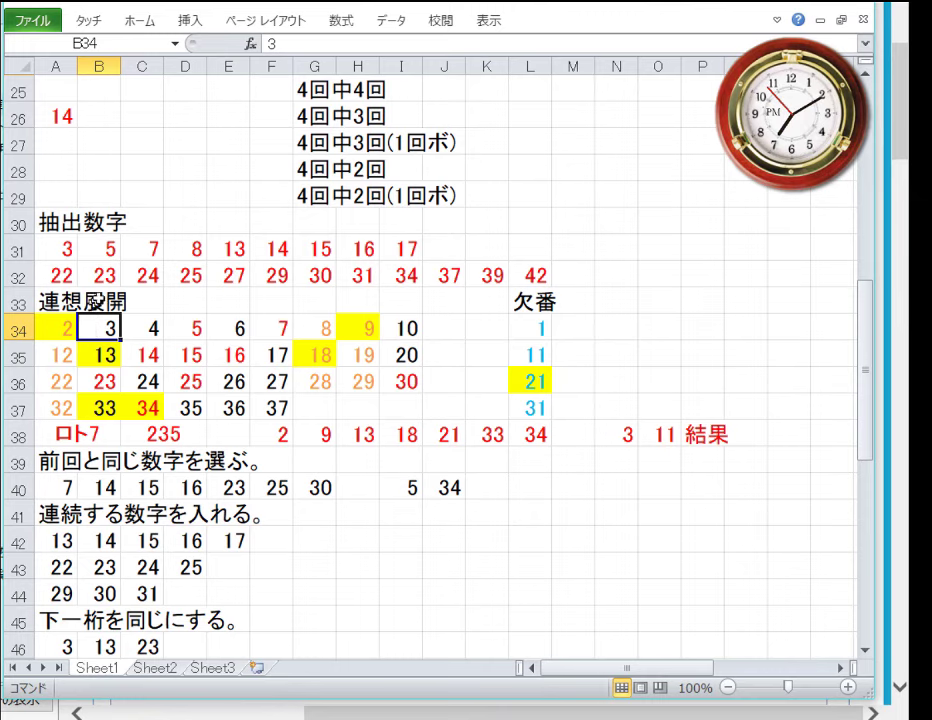
scroll(252, 409, down, 6)
scroll(250, 406, down, 1)
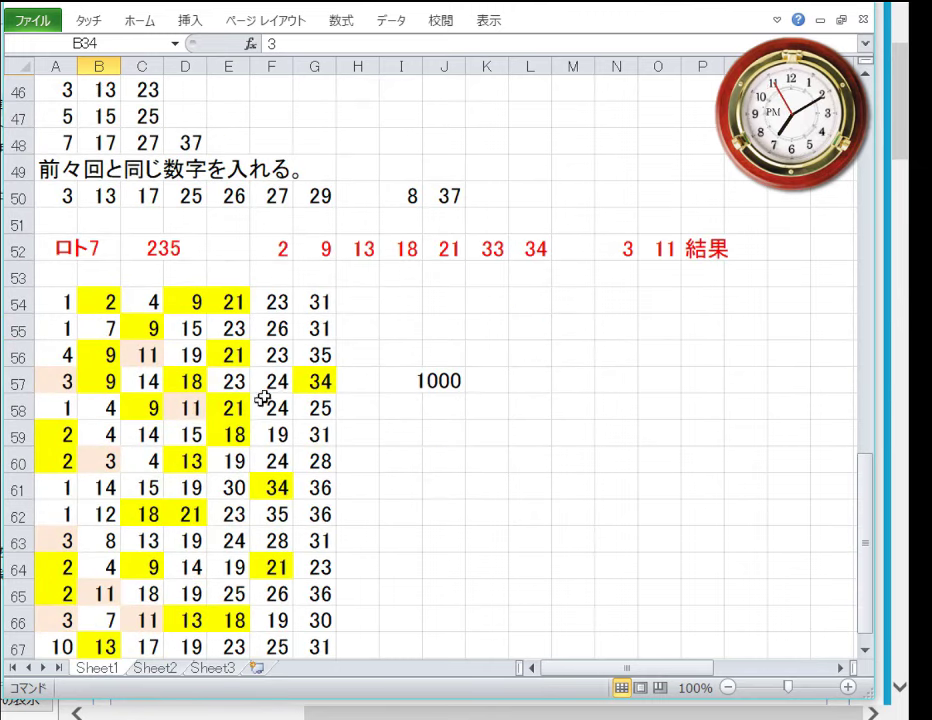
scroll(272, 394, down, 1)
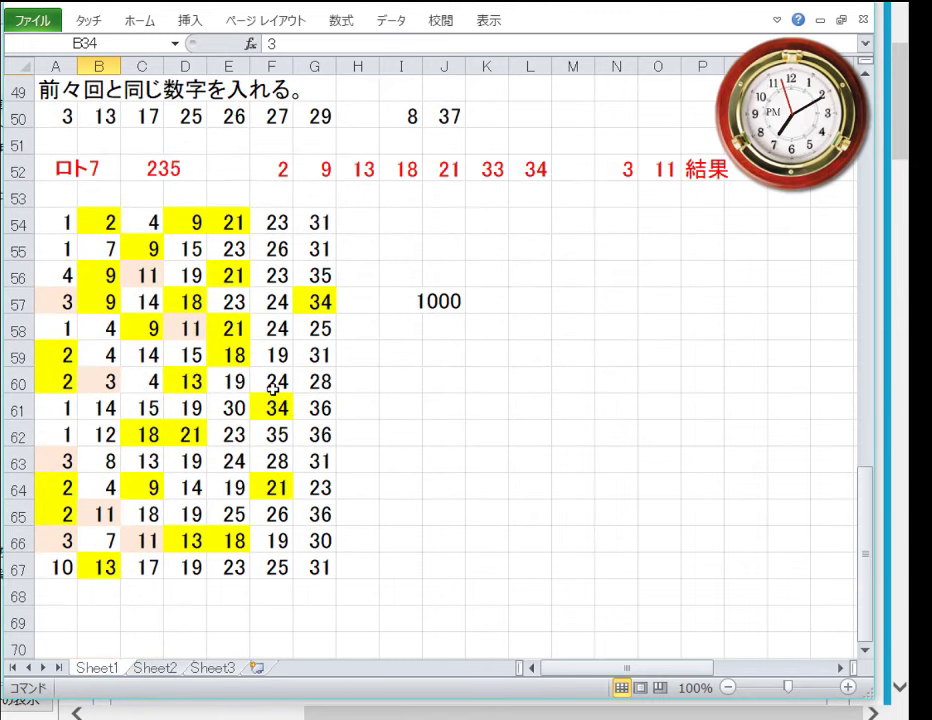
scroll(272, 389, up, 10)
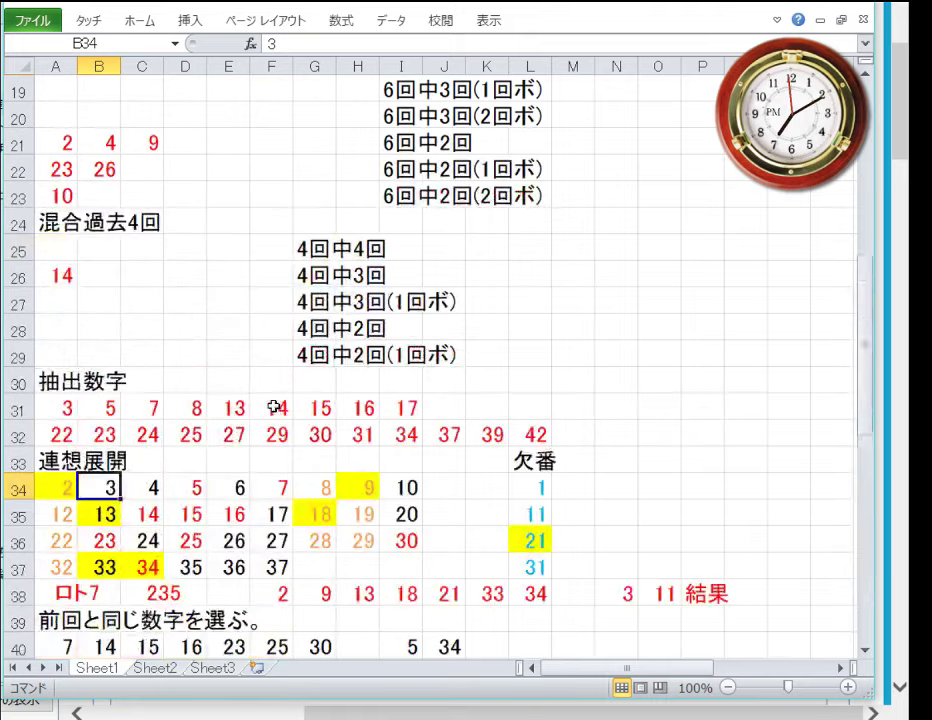
scroll(270, 405, down, 1)
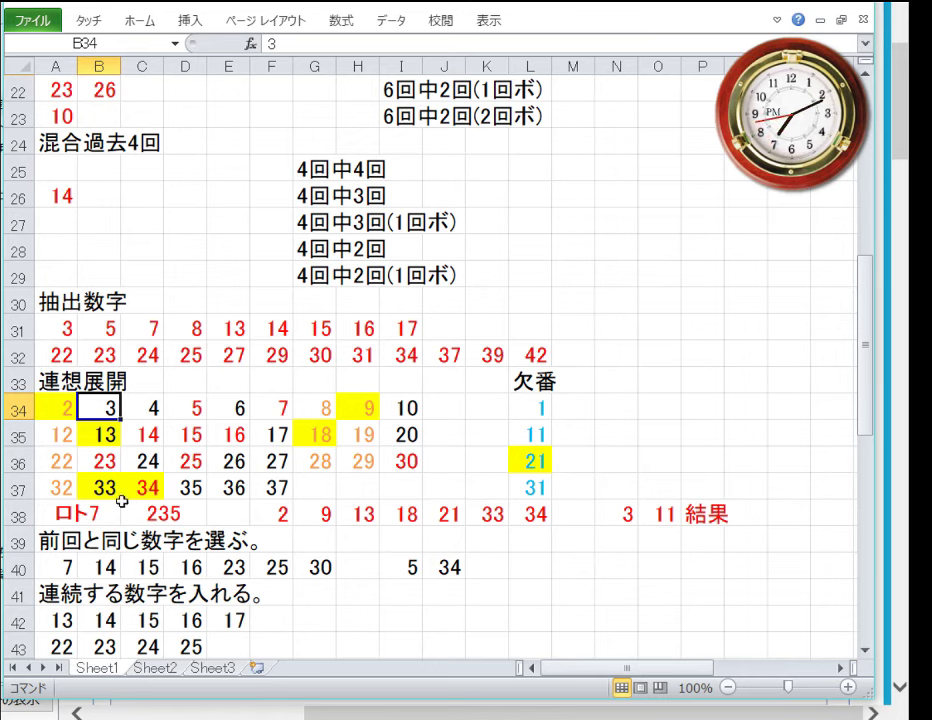
drag(200, 487, 195, 414)
scroll(301, 481, down, 6)
scroll(301, 481, down, 3)
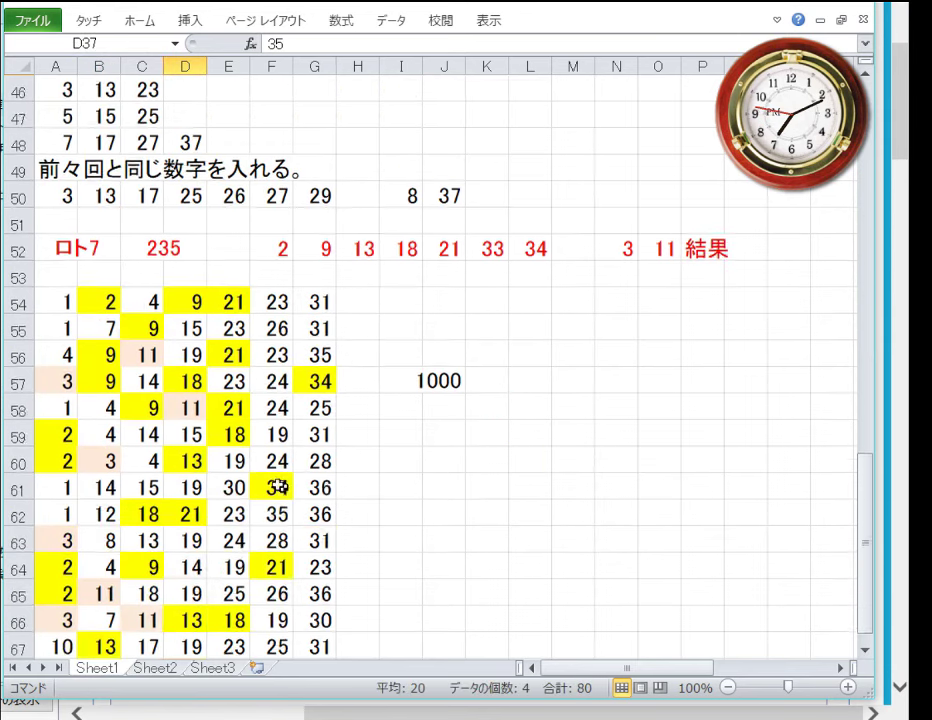
Examine the unhighlighted numbers in the prediction table, including 15 in row 55 and 14, 23 and 24 in row 57.
drag(100, 413, 185, 370)
click(183, 458)
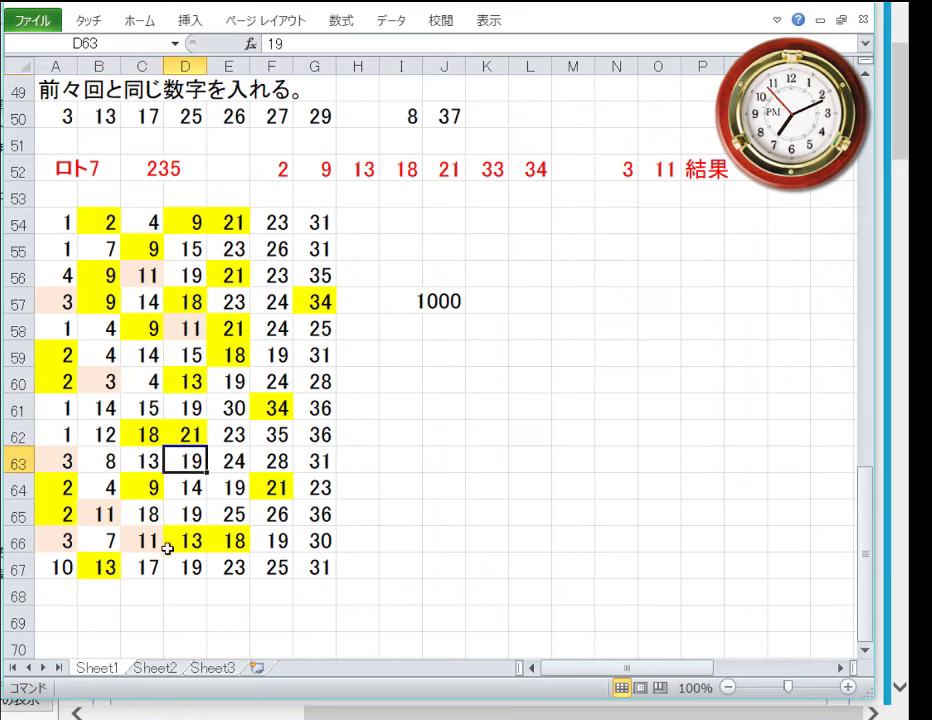
click(155, 292)
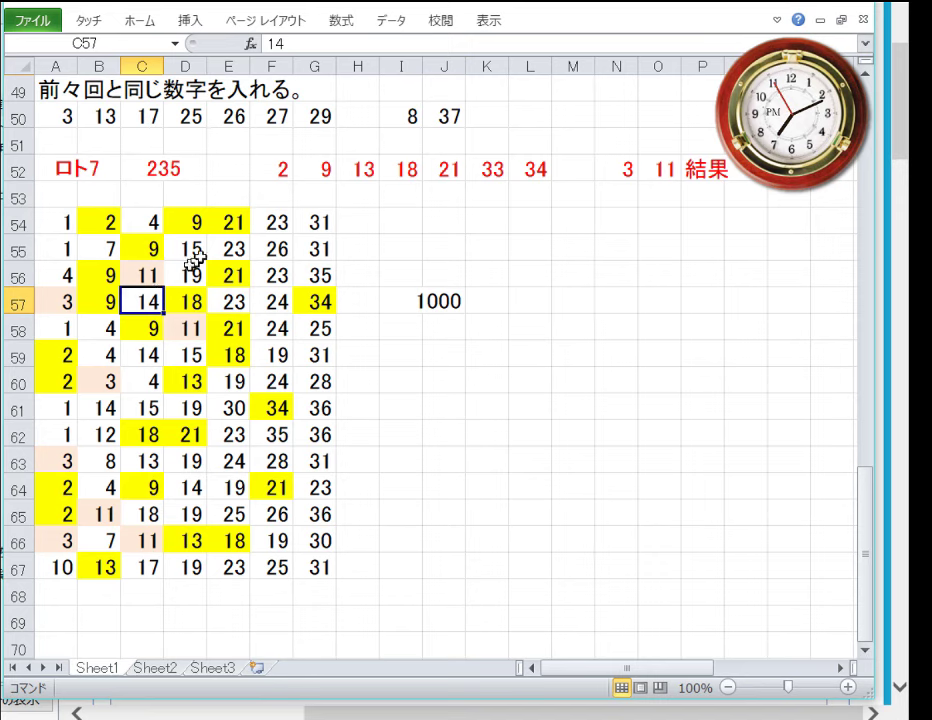
click(190, 248)
click(266, 300)
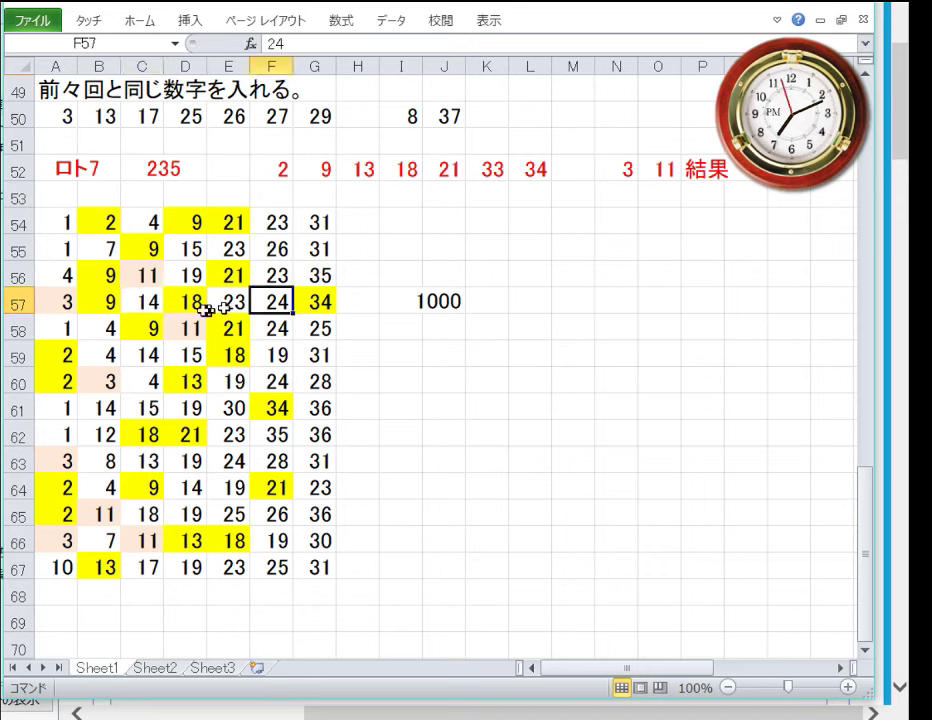
click(146, 301)
click(271, 301)
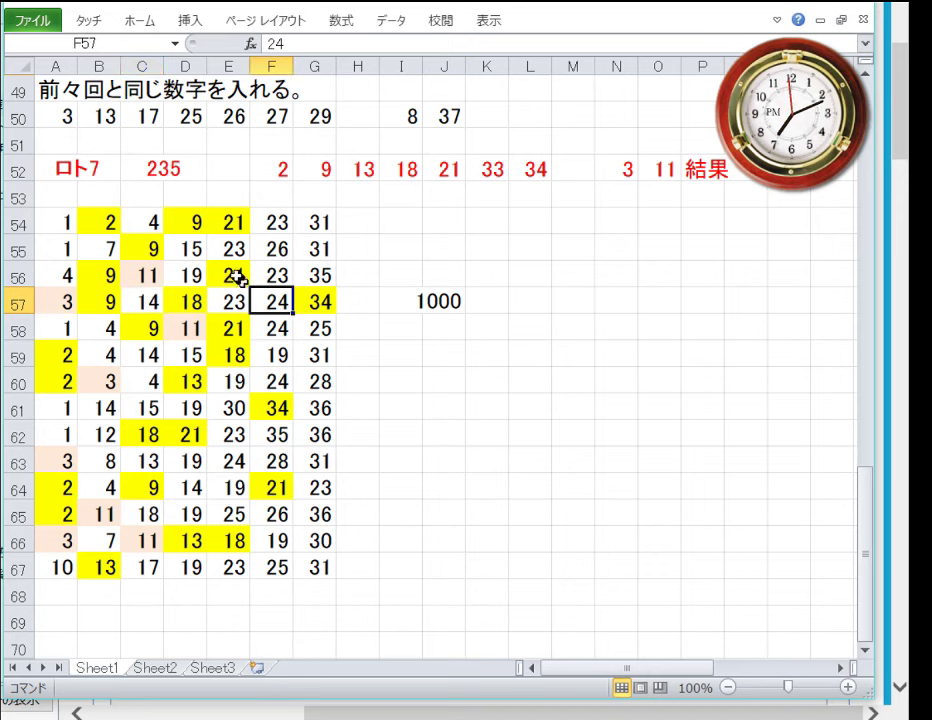
click(188, 248)
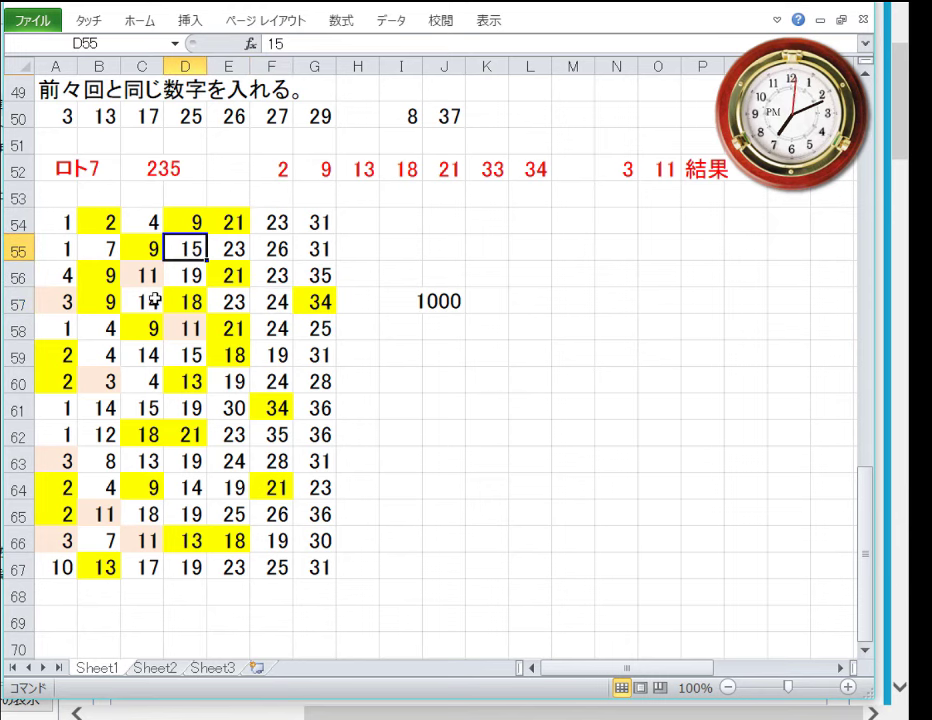
click(229, 301)
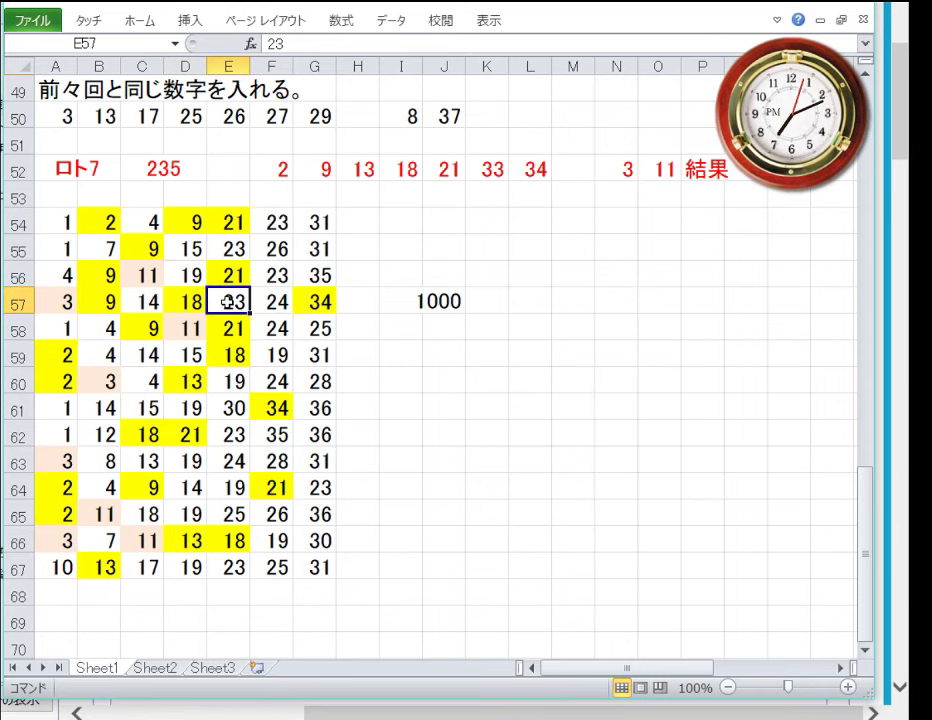
Examine the ロト7過去6回 frequency list, checking 23, 2 and 3 in column A against the frequency labels.
scroll(215, 310, up, 7)
scroll(170, 305, down, 8)
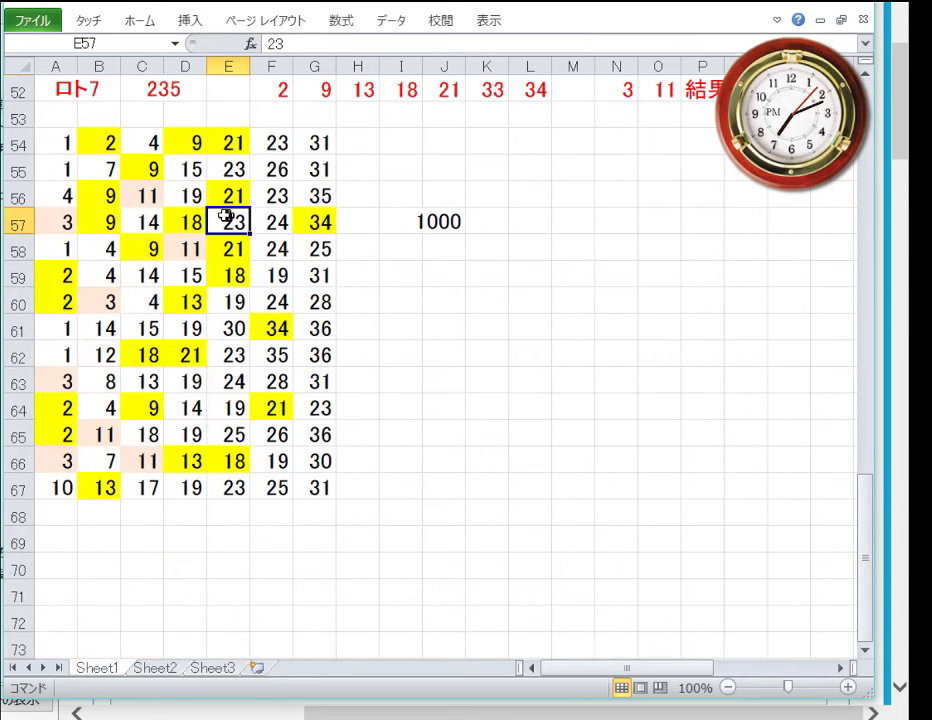
scroll(195, 245, up, 7)
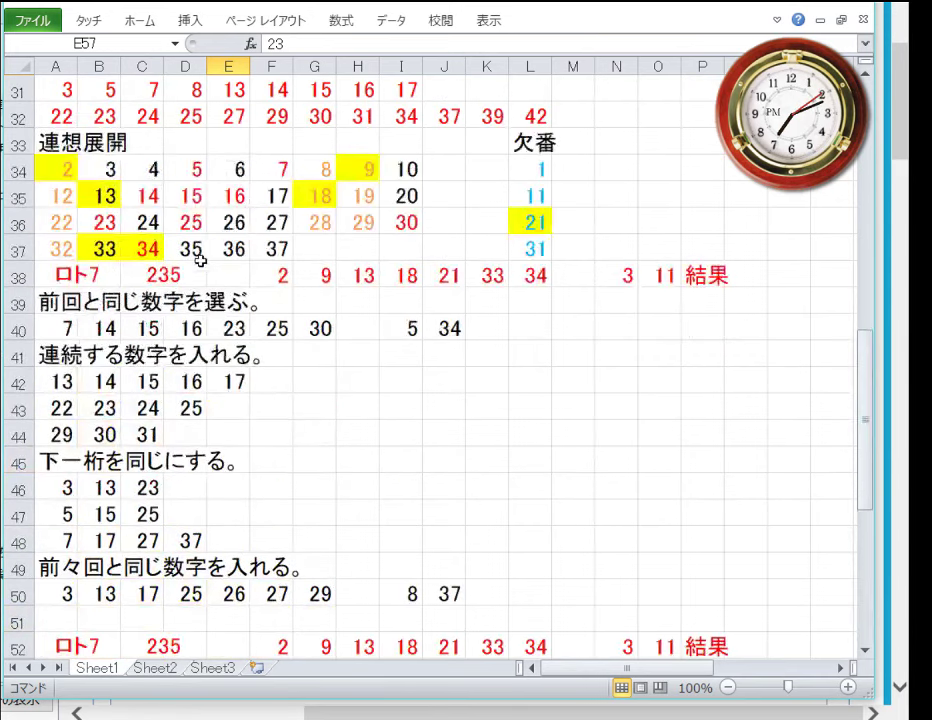
scroll(200, 262, up, 7)
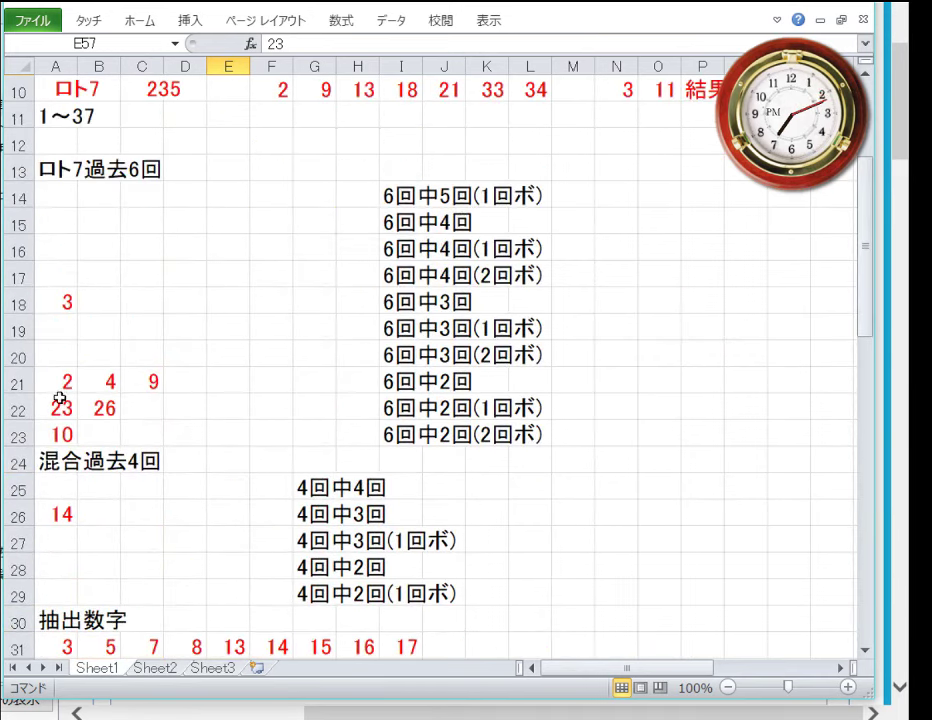
click(60, 400)
click(392, 410)
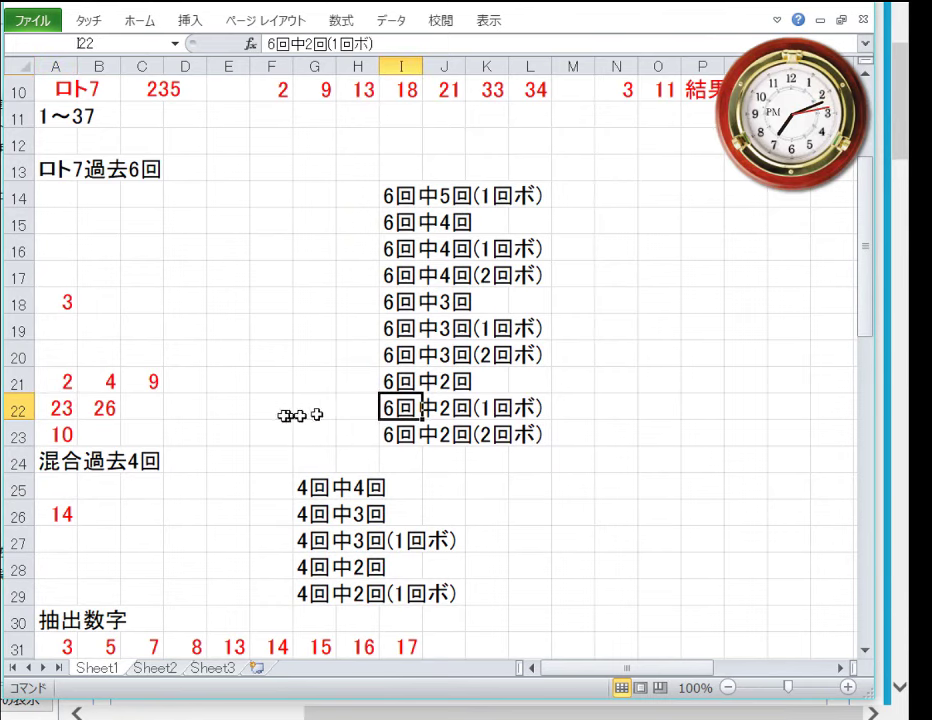
click(70, 407)
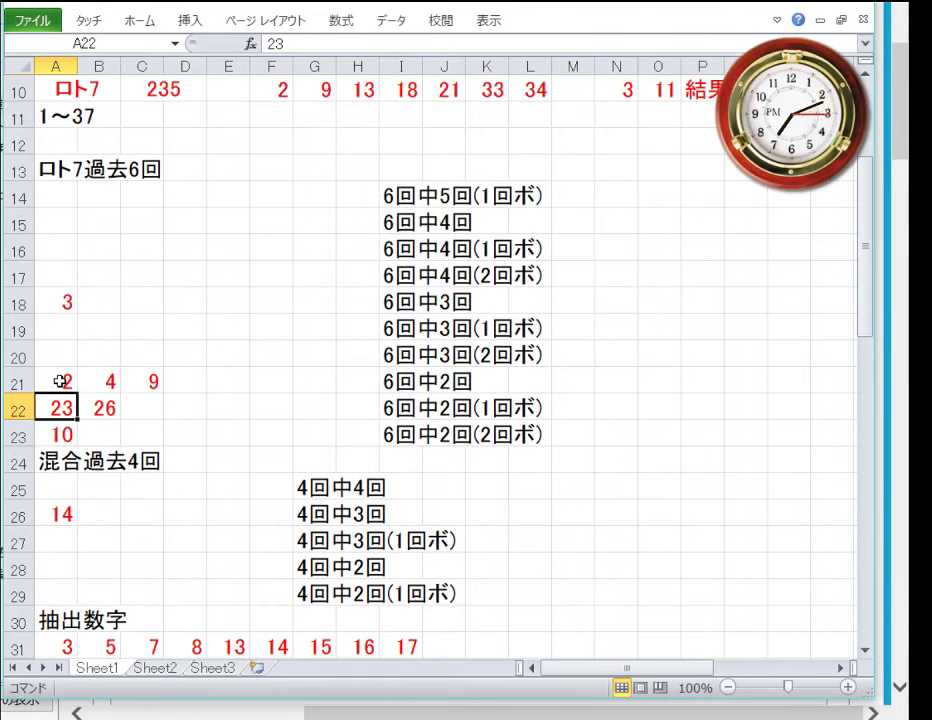
click(60, 381)
click(68, 303)
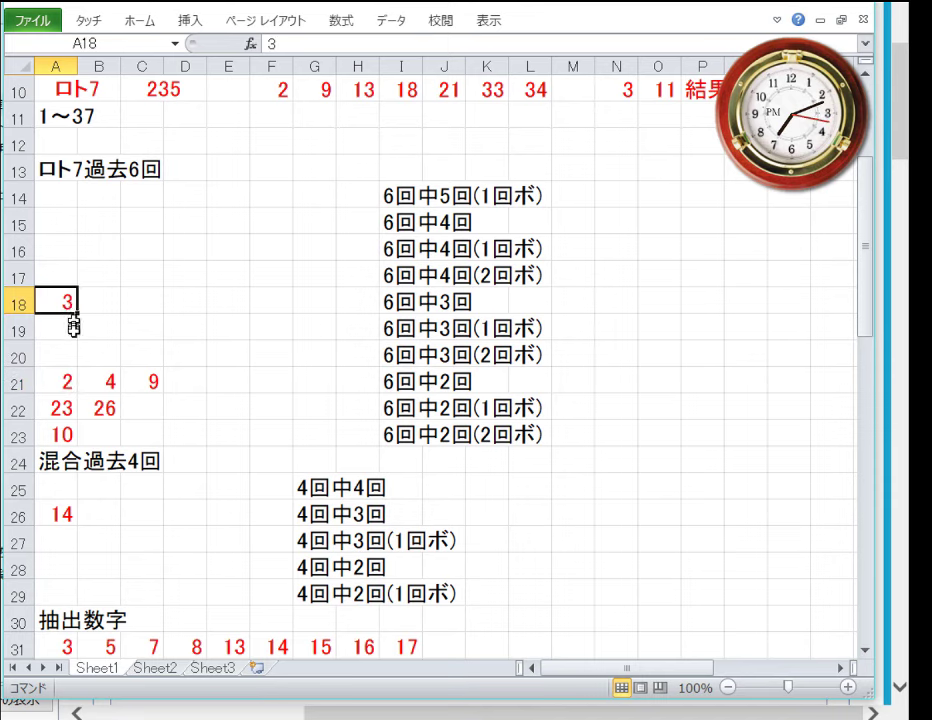
Check the 9 in C21 of the ロト7過去6回 list against the highlighted numbers in the 連想展開 grid.
click(151, 382)
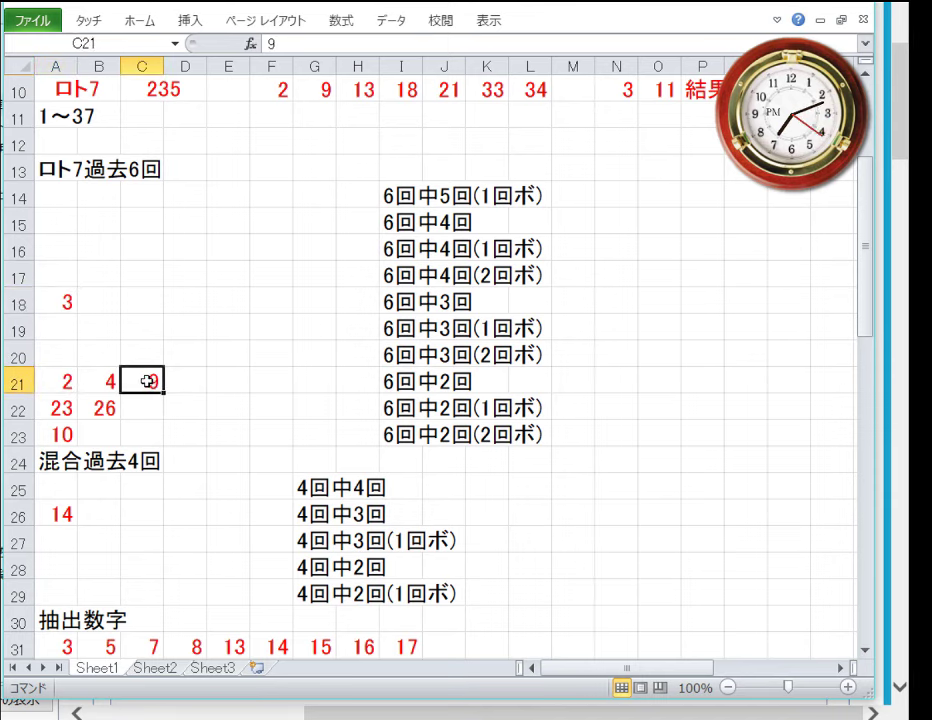
scroll(146, 381, down, 8)
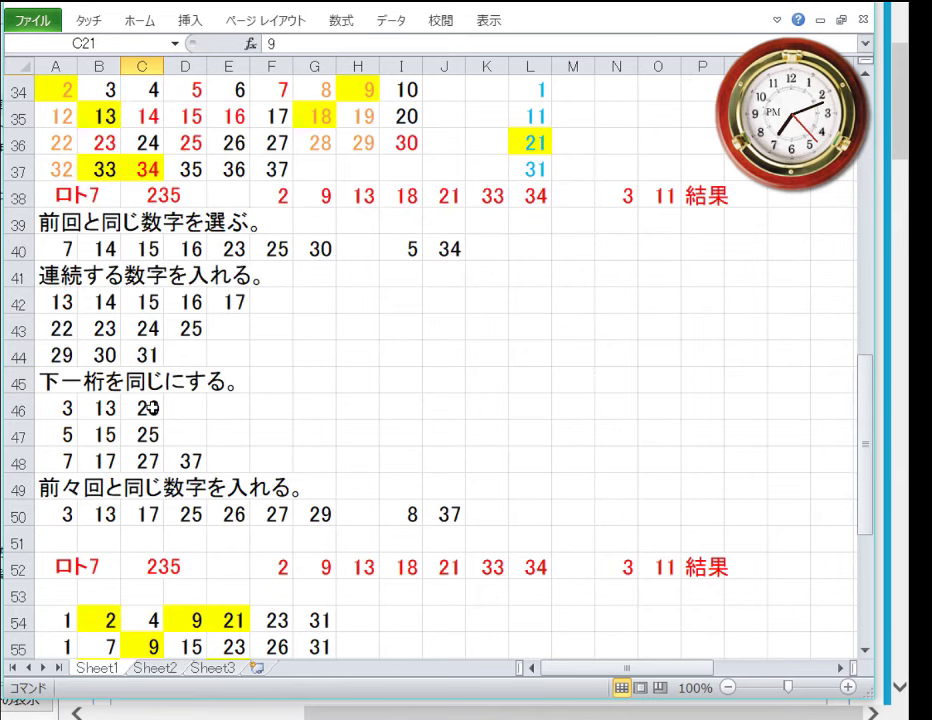
scroll(148, 407, up, 9)
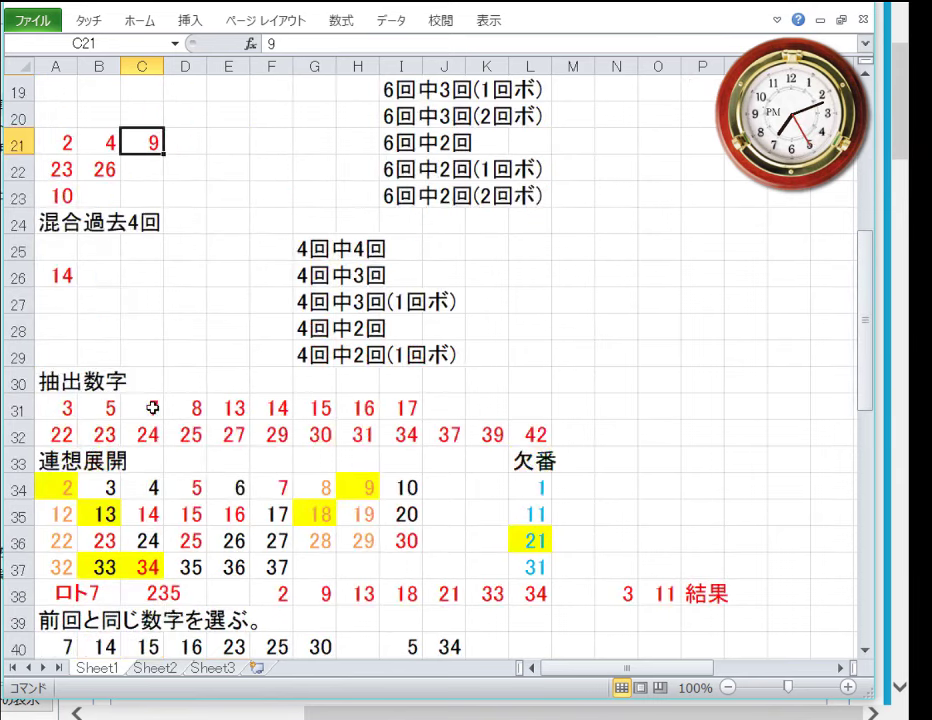
scroll(152, 407, up, 2)
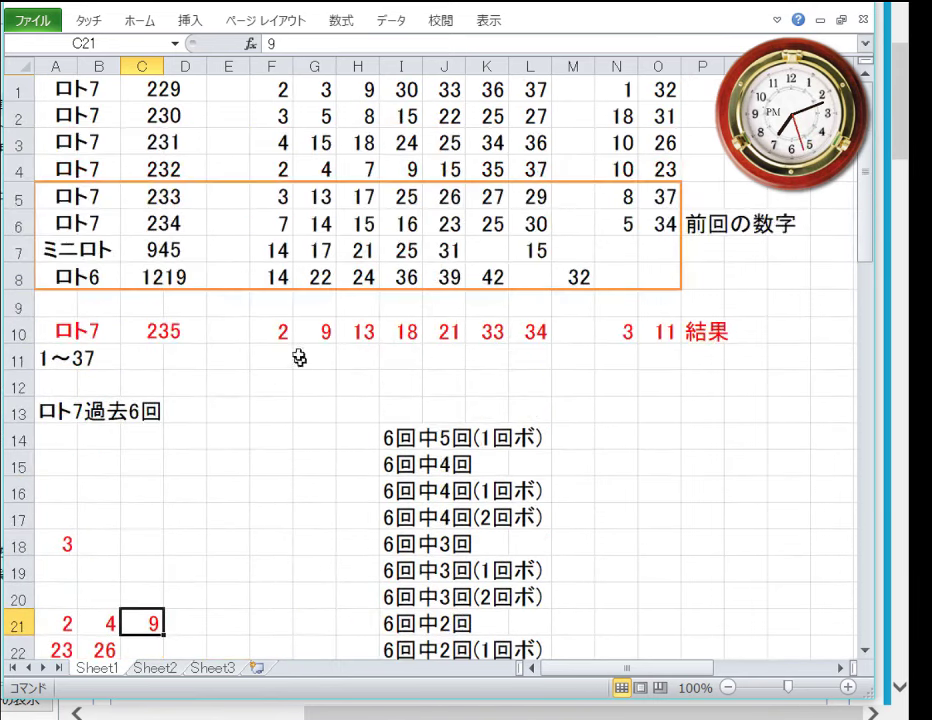
Compare 2 and 9 in the draw 235 results with the past ロト7 draws listed above, checking the 3s as well.
click(275, 331)
click(278, 170)
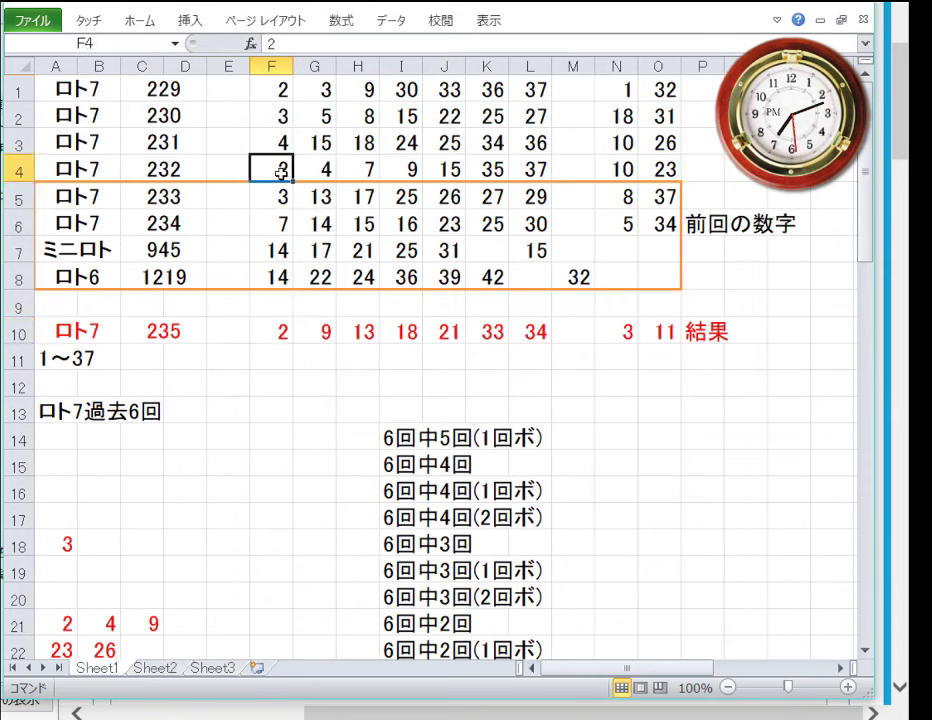
click(300, 90)
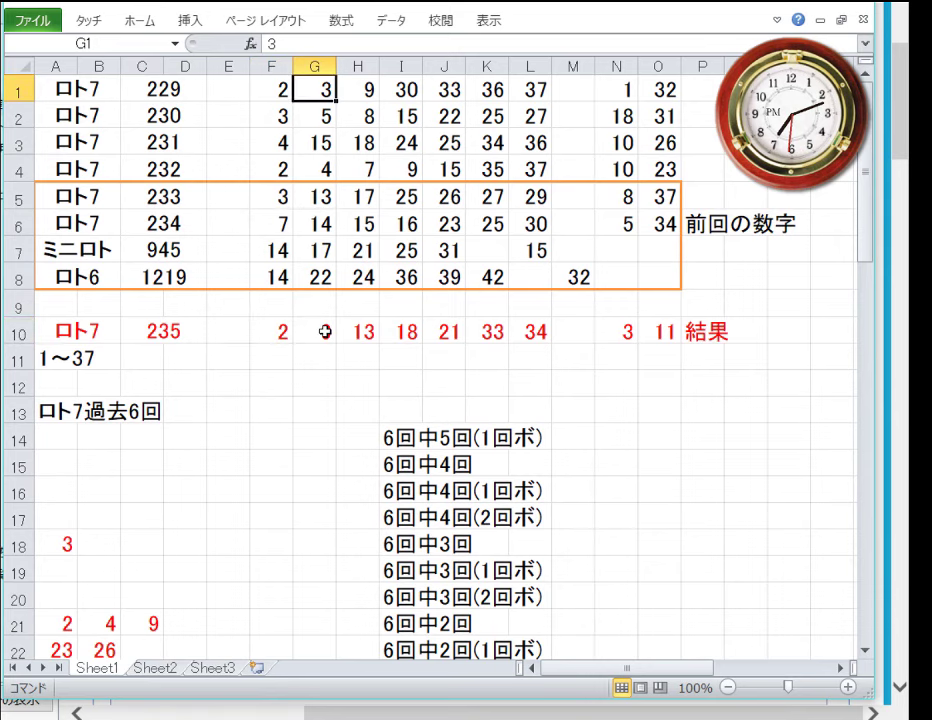
click(268, 198)
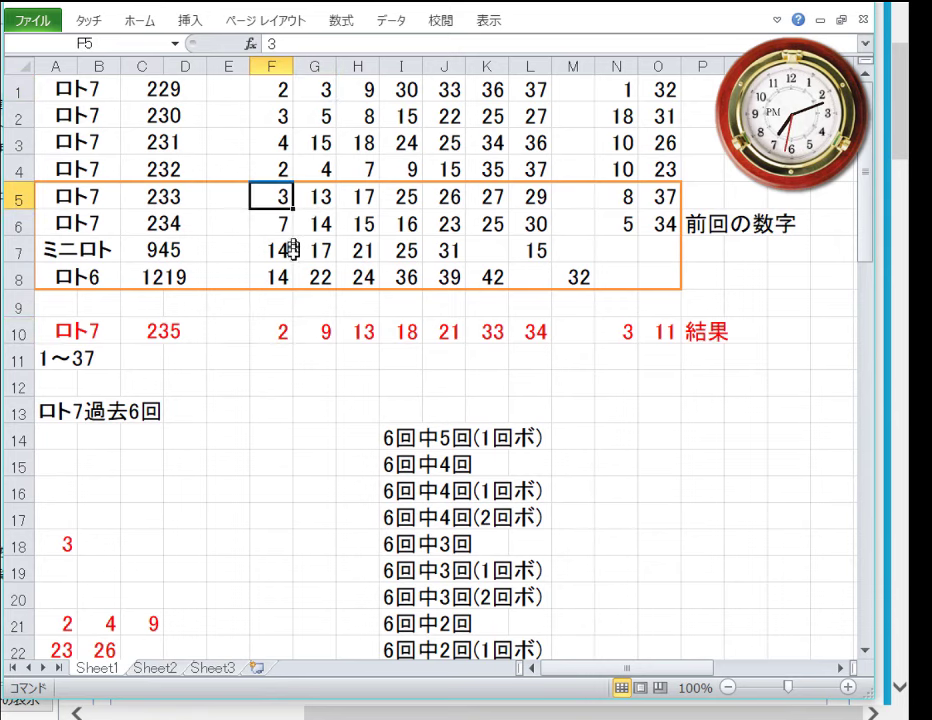
click(329, 336)
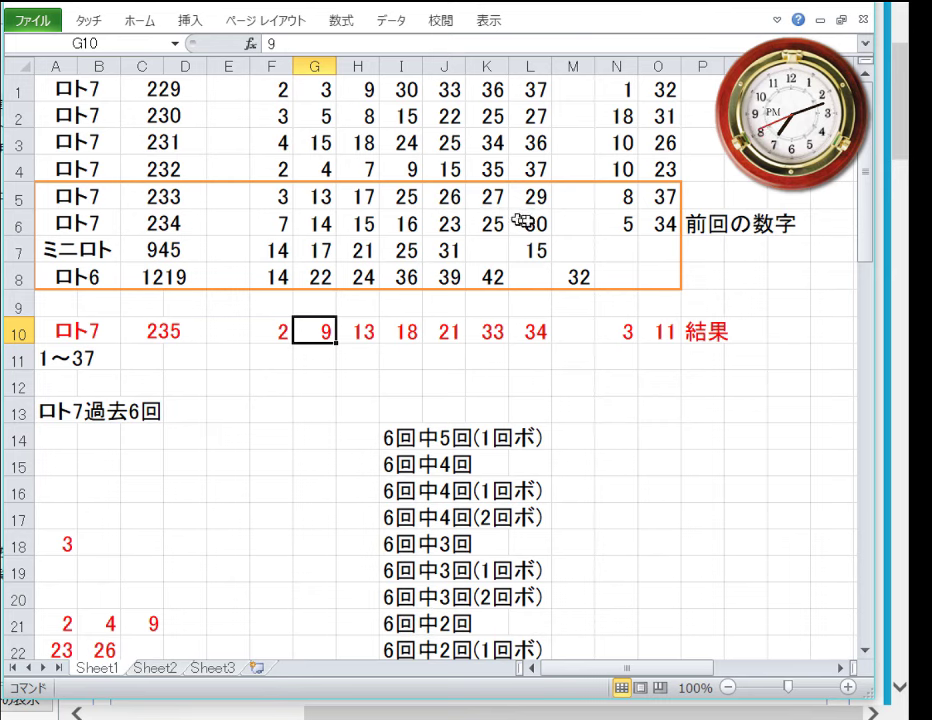
click(410, 166)
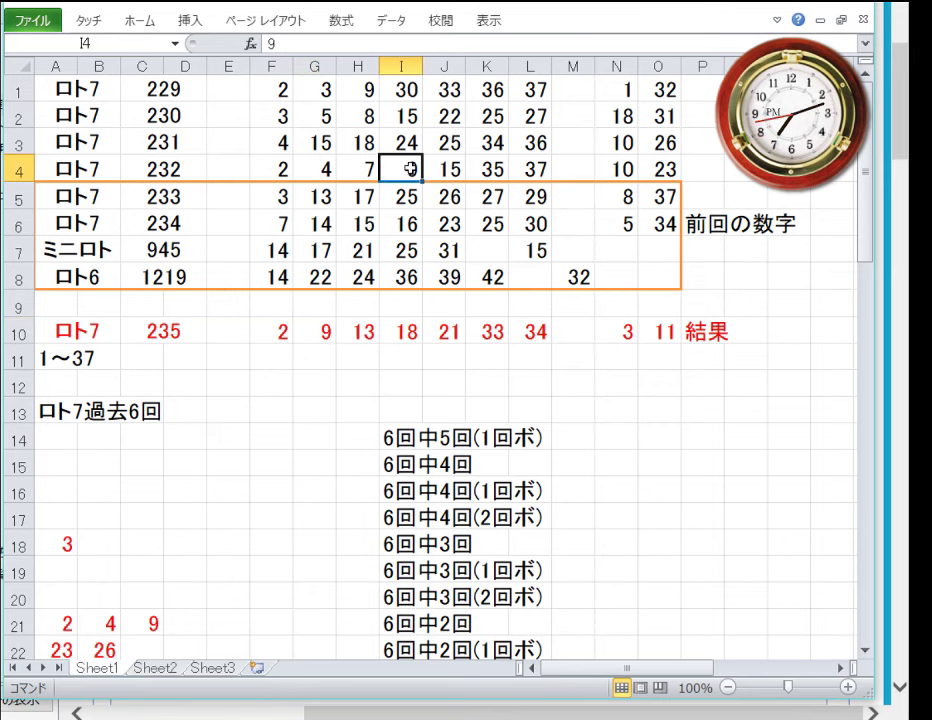
click(368, 89)
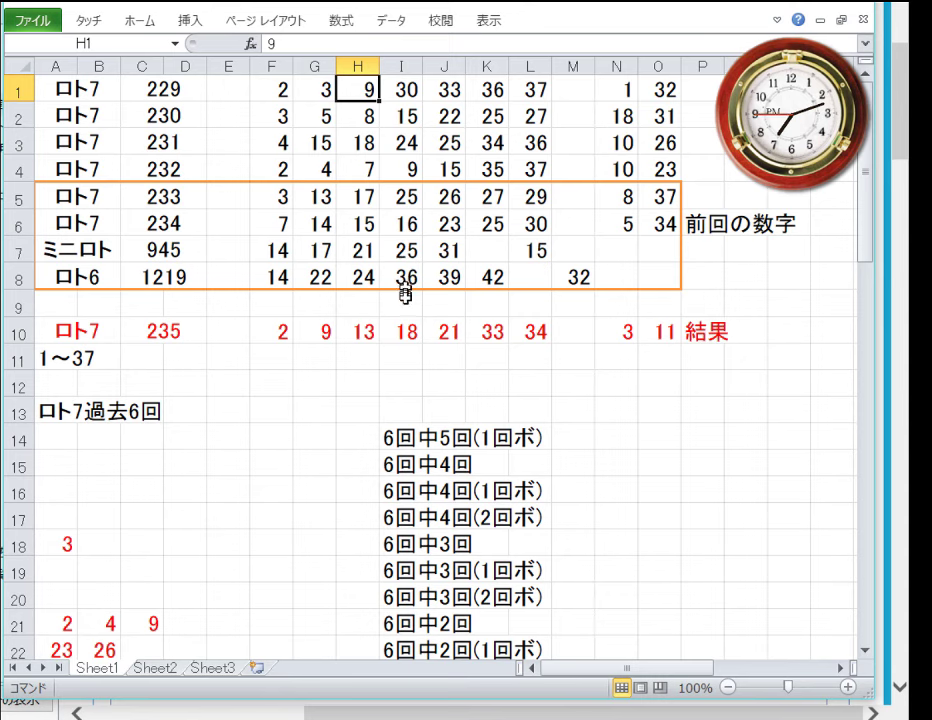
Trace the draw 235 numbers 13 and 18 back to the past ロト7 draws in rows 3 and 5.
click(358, 333)
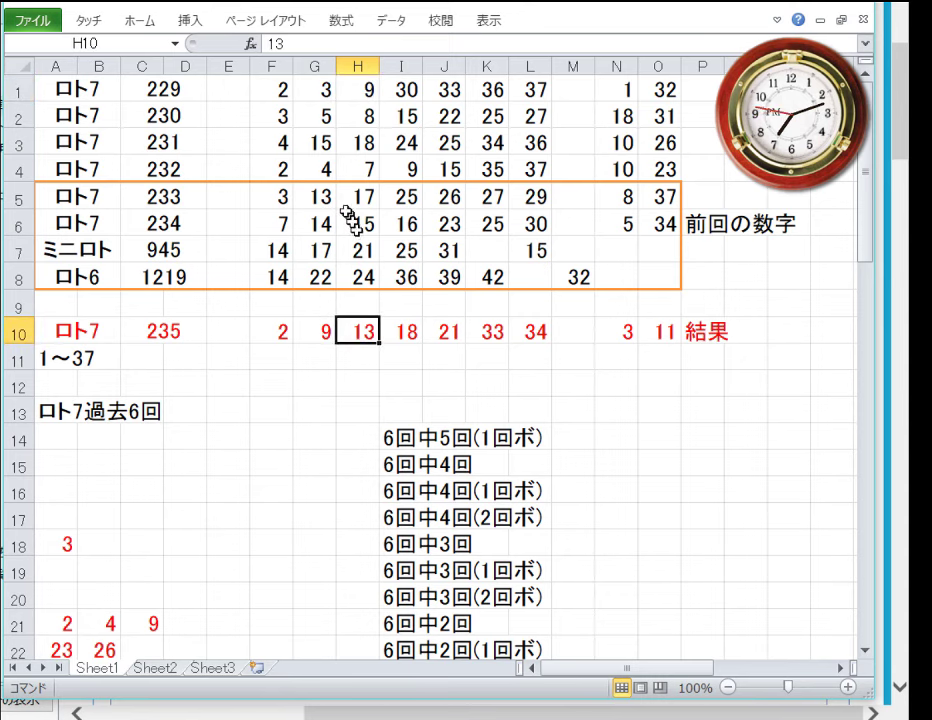
click(327, 197)
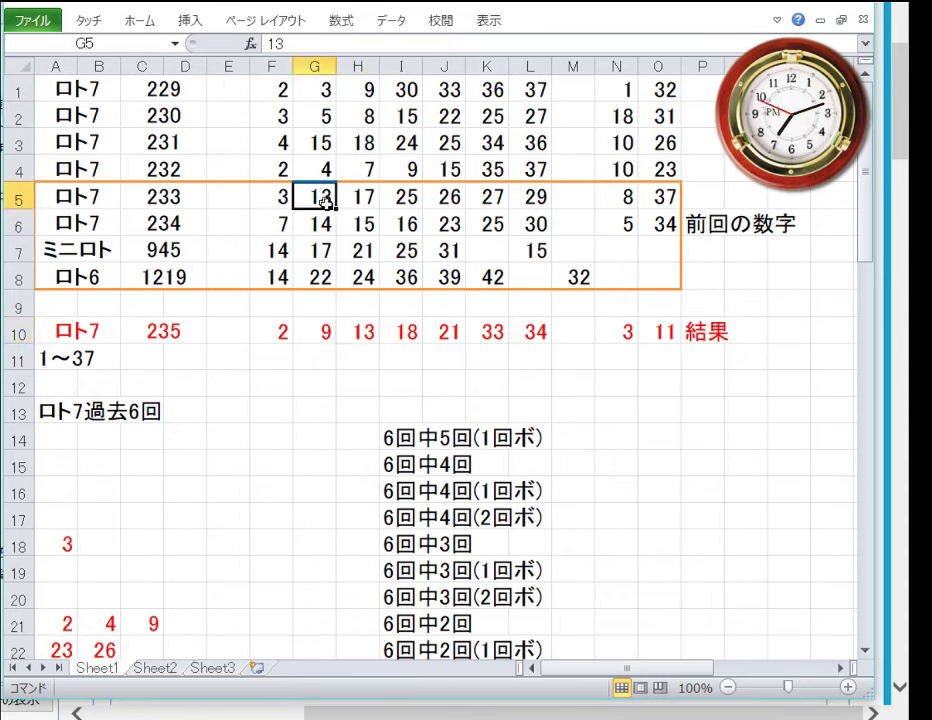
click(400, 333)
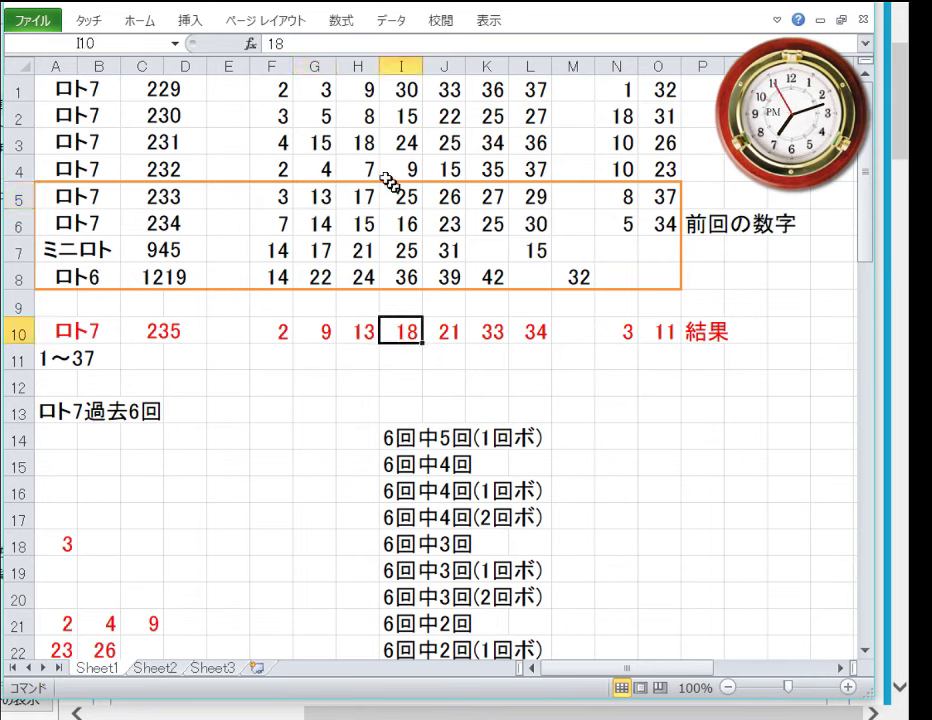
click(371, 141)
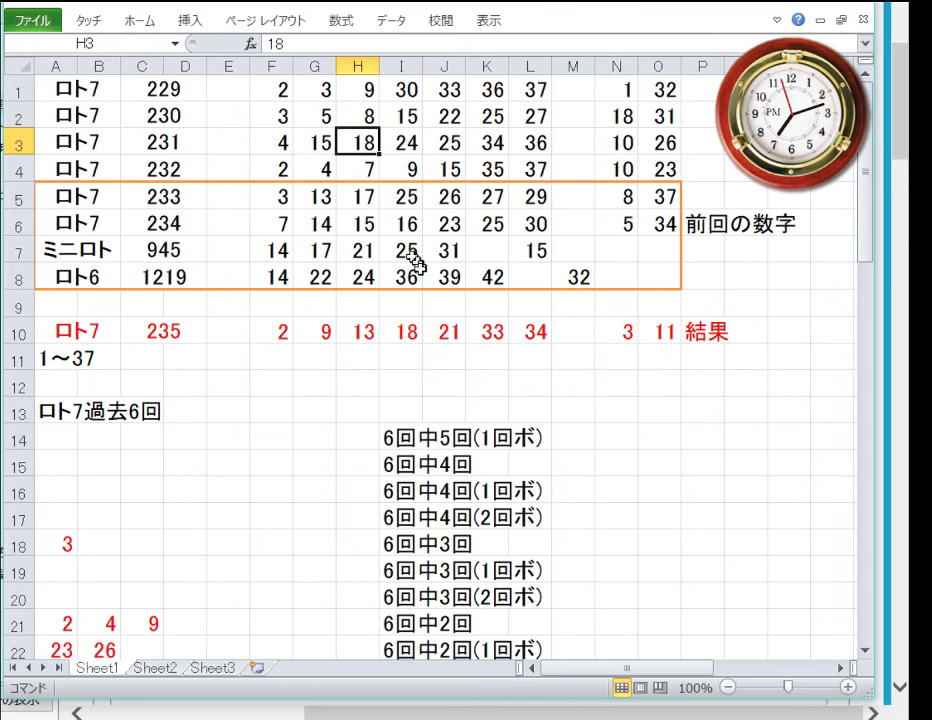
click(400, 333)
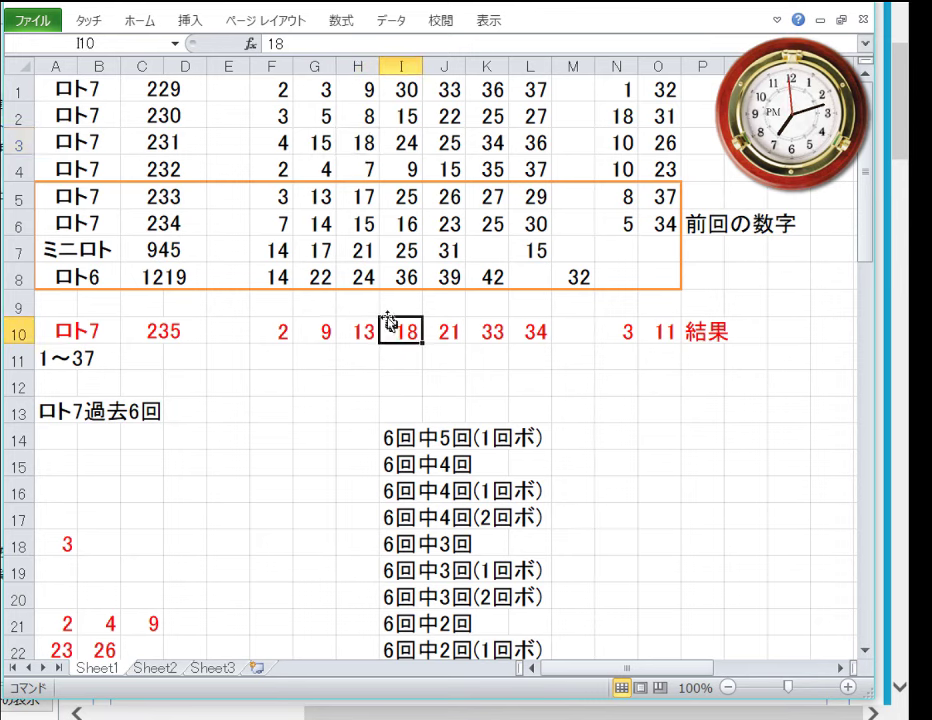
click(366, 141)
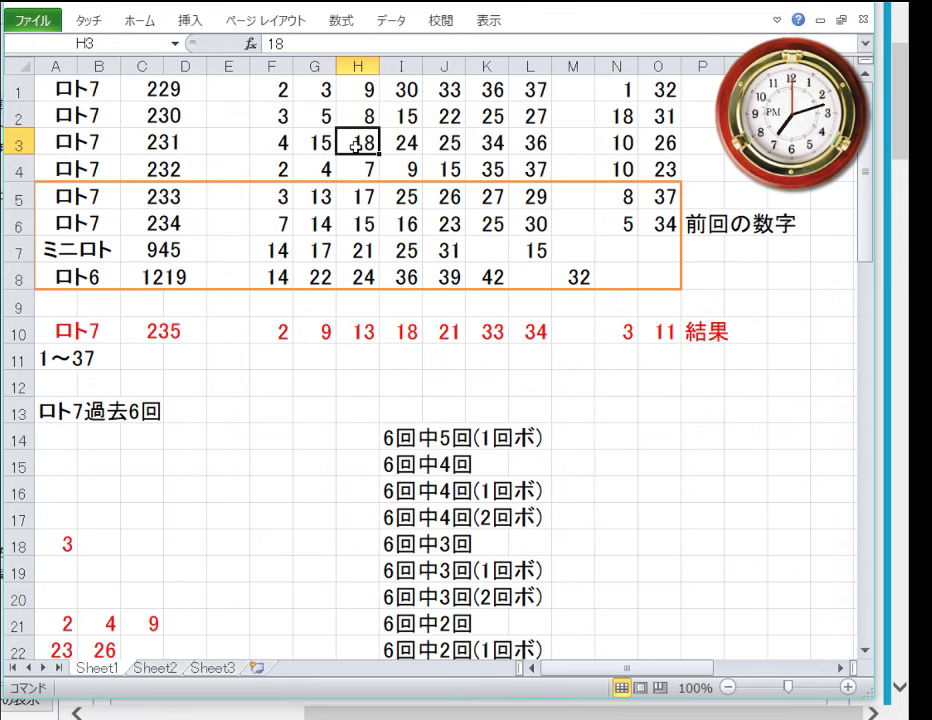
Compare 21 in the draw 235 results with the 21 in the ミニロト 945 row, and check bonus number 11.
click(457, 331)
click(352, 250)
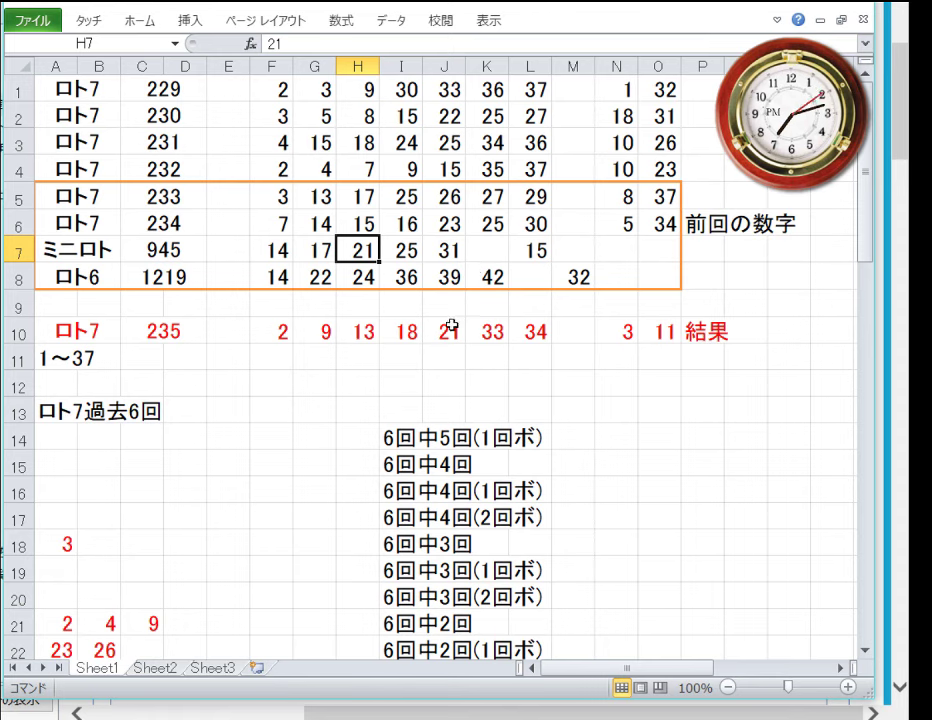
click(648, 327)
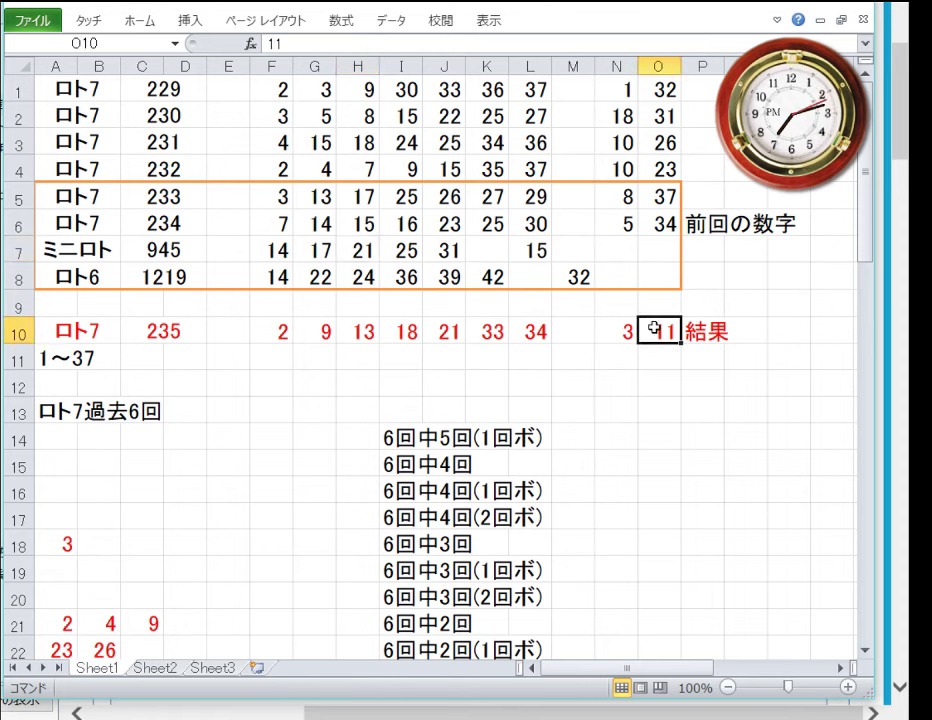
click(452, 337)
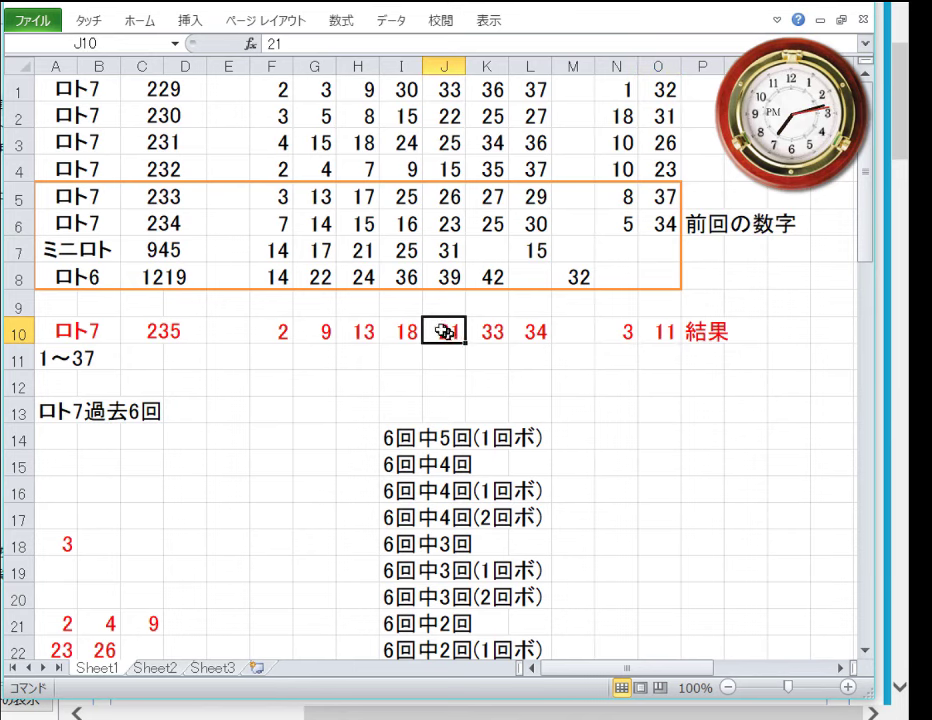
click(364, 249)
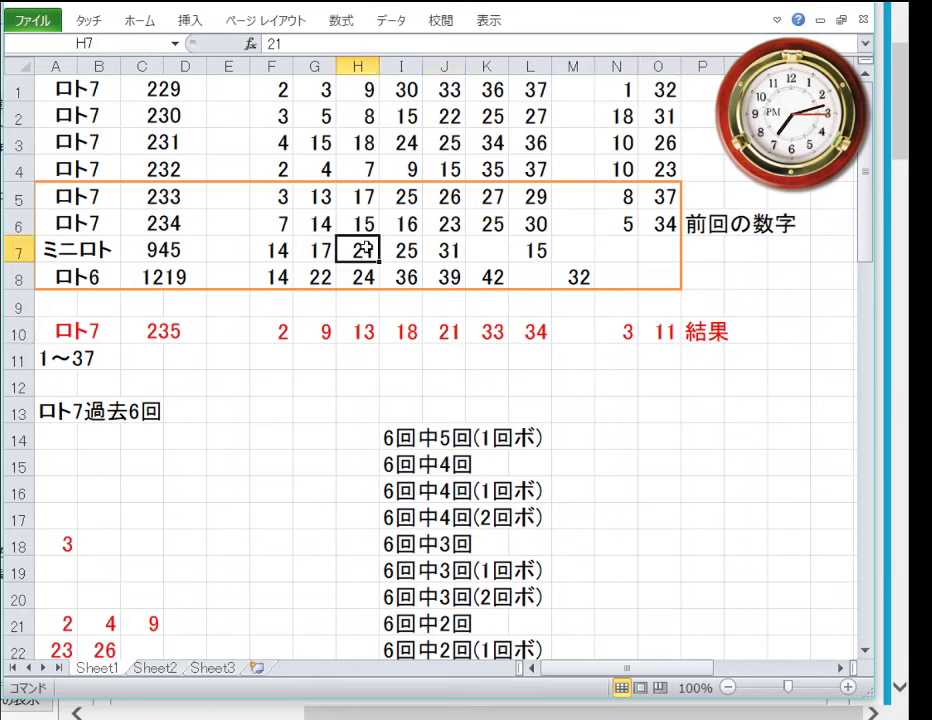
Examine the consecutive 33 and 34 in the draw 235 results against bonus number 34 of draw 234.
click(493, 331)
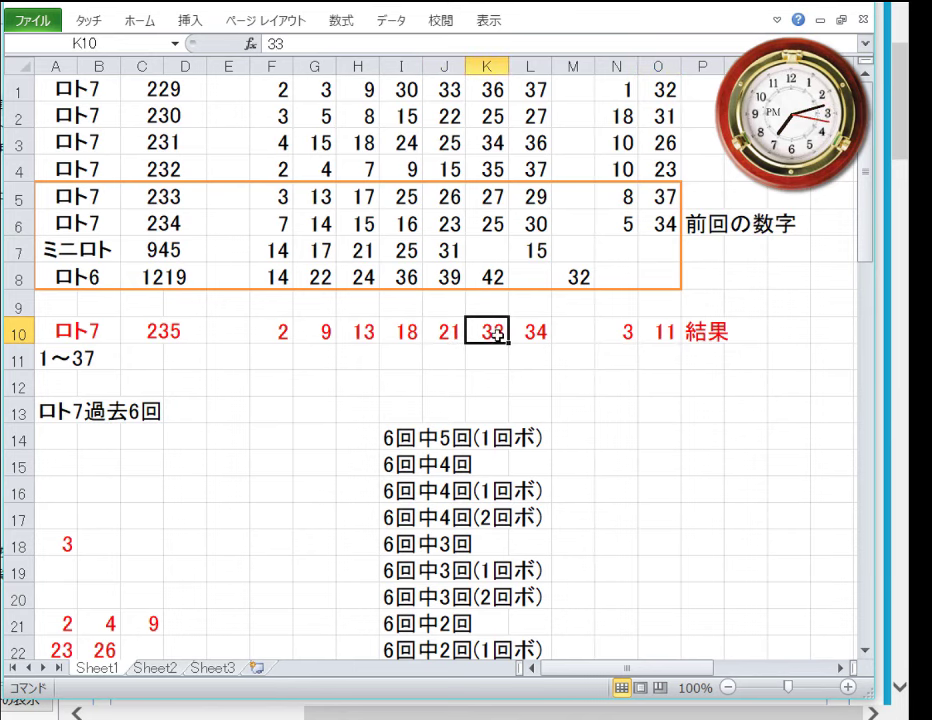
click(655, 224)
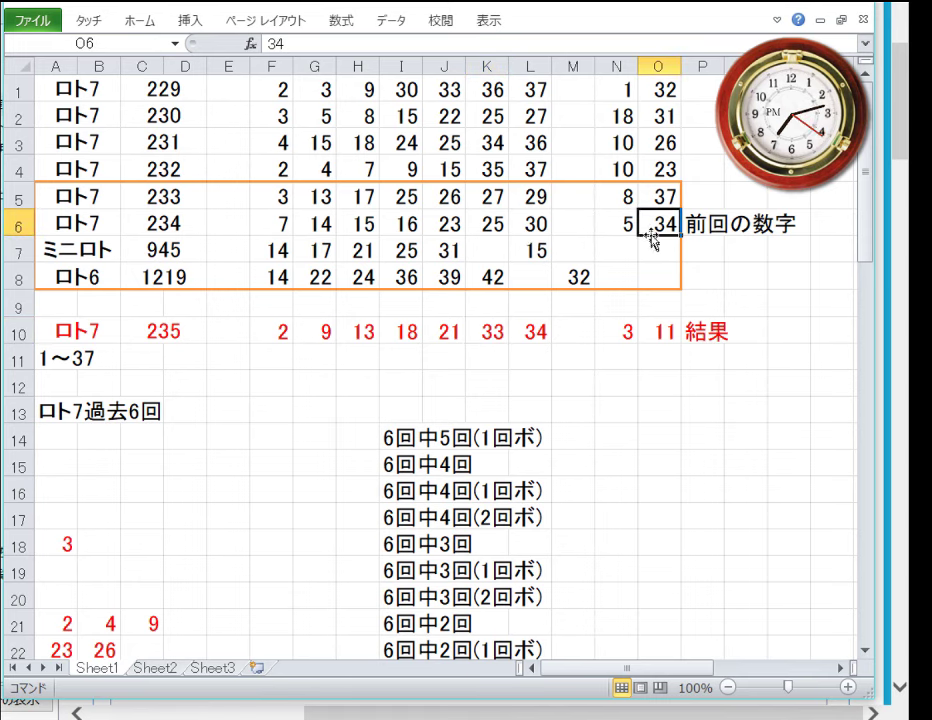
click(540, 334)
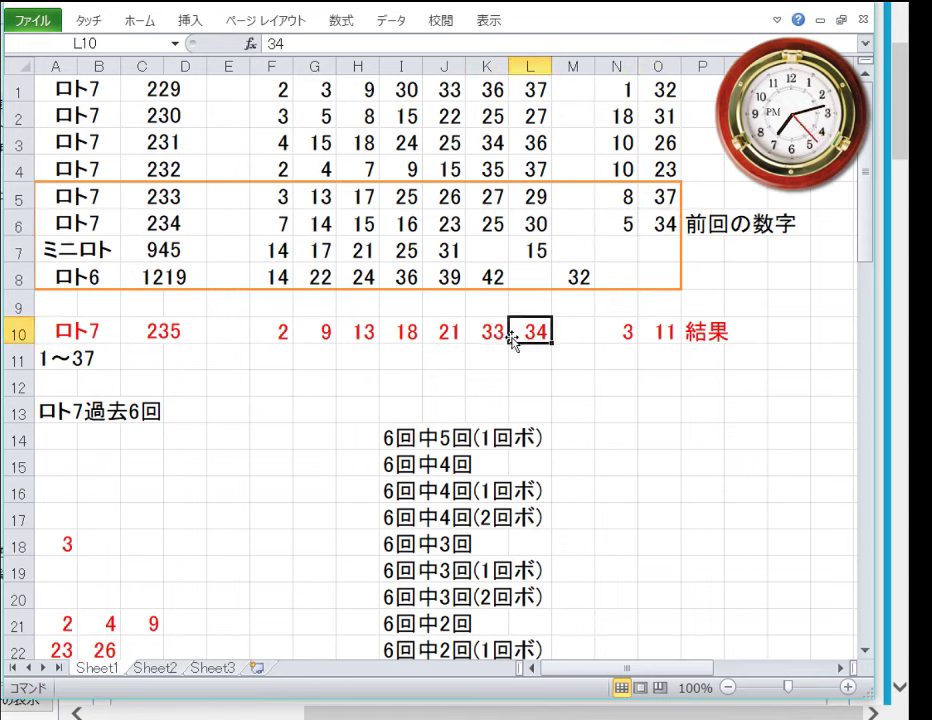
click(495, 336)
click(537, 336)
click(663, 224)
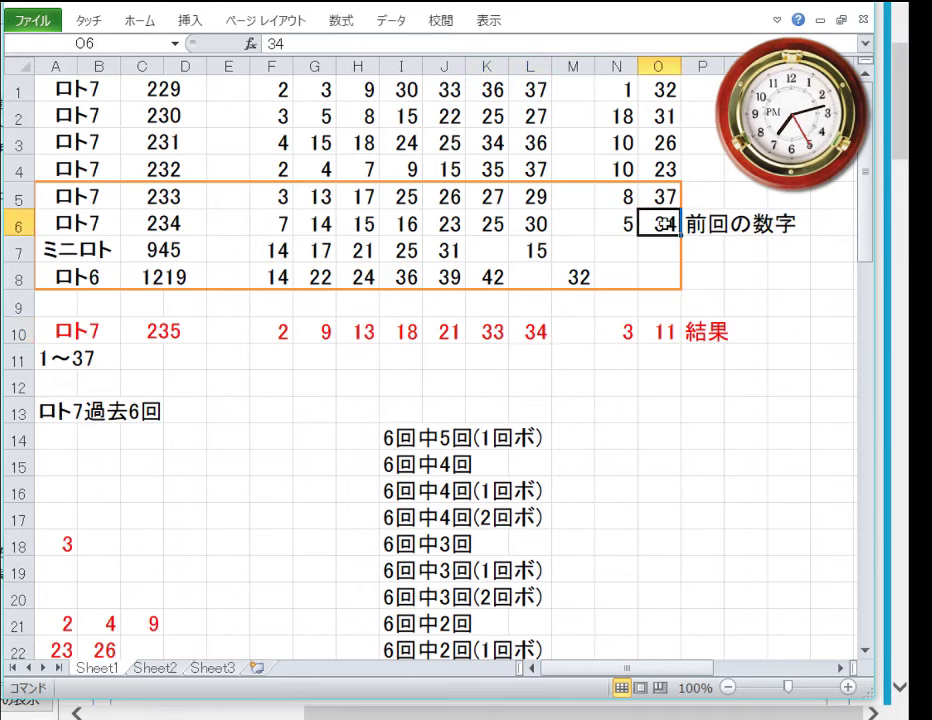
click(540, 331)
click(494, 334)
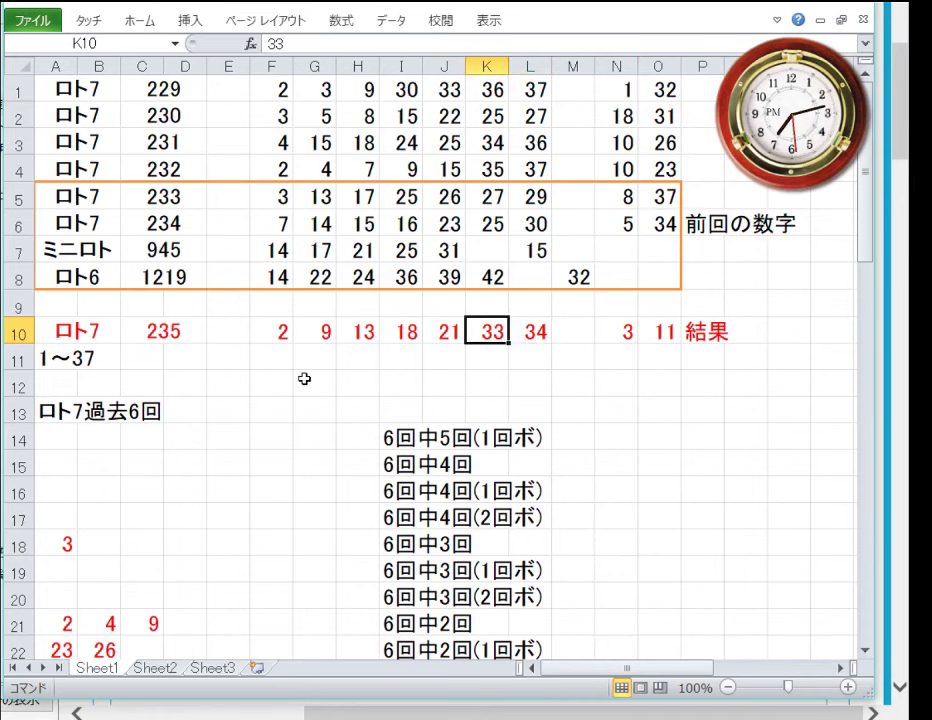
Review the highlighted 21 in the 欠番 list and 33 in the 連想展開 grid.
scroll(306, 382, down, 5)
scroll(310, 401, down, 3)
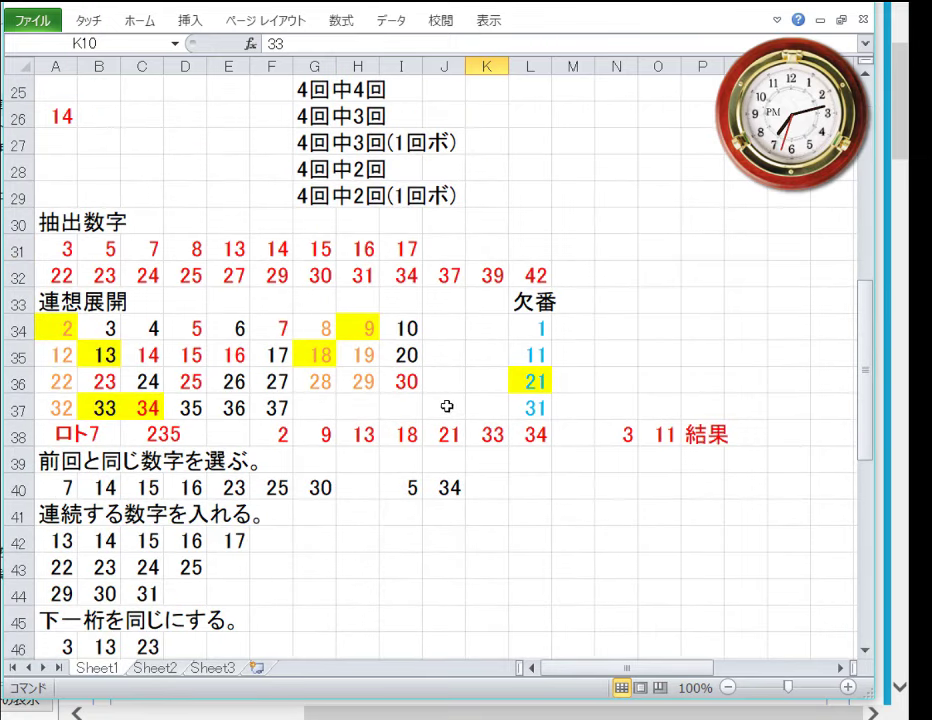
click(526, 385)
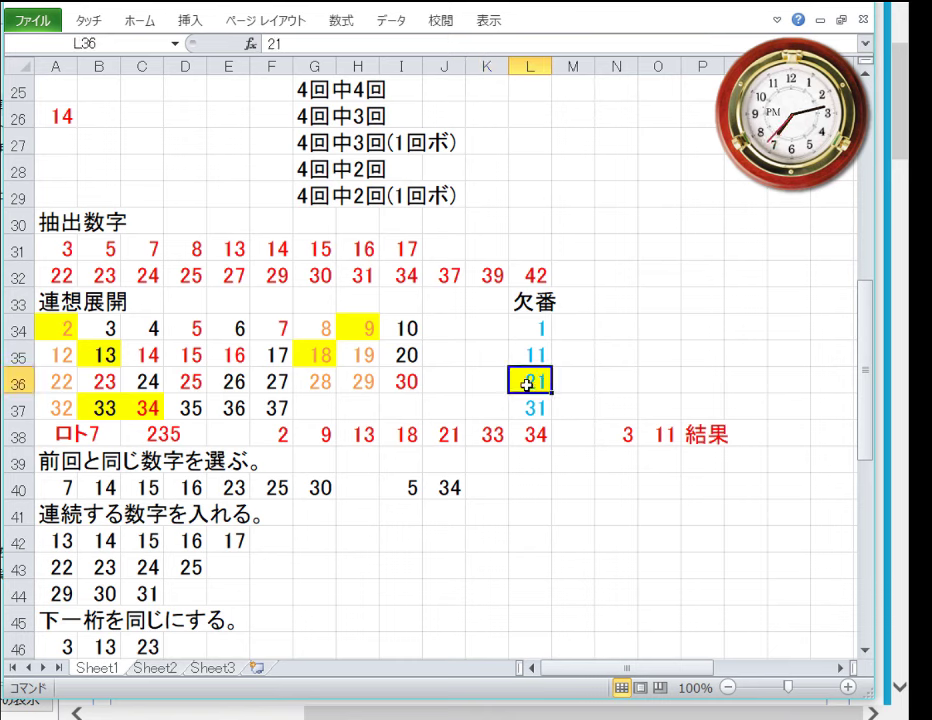
click(107, 407)
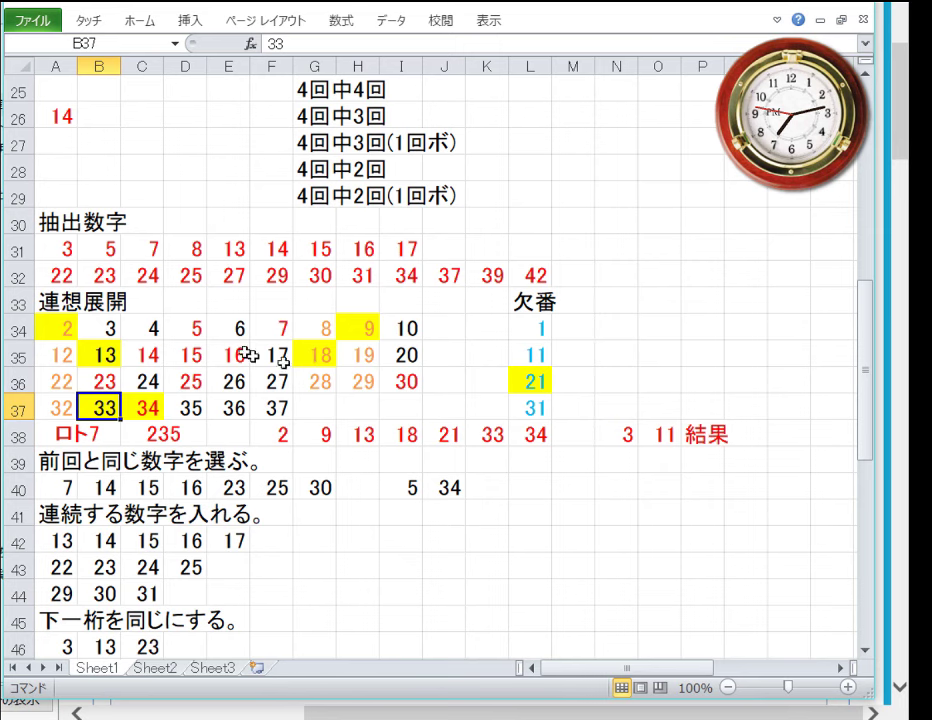
Examine row 57 of the prediction table, focusing on the pair 3 and 9 and the unhighlighted 14.
scroll(272, 400, down, 5)
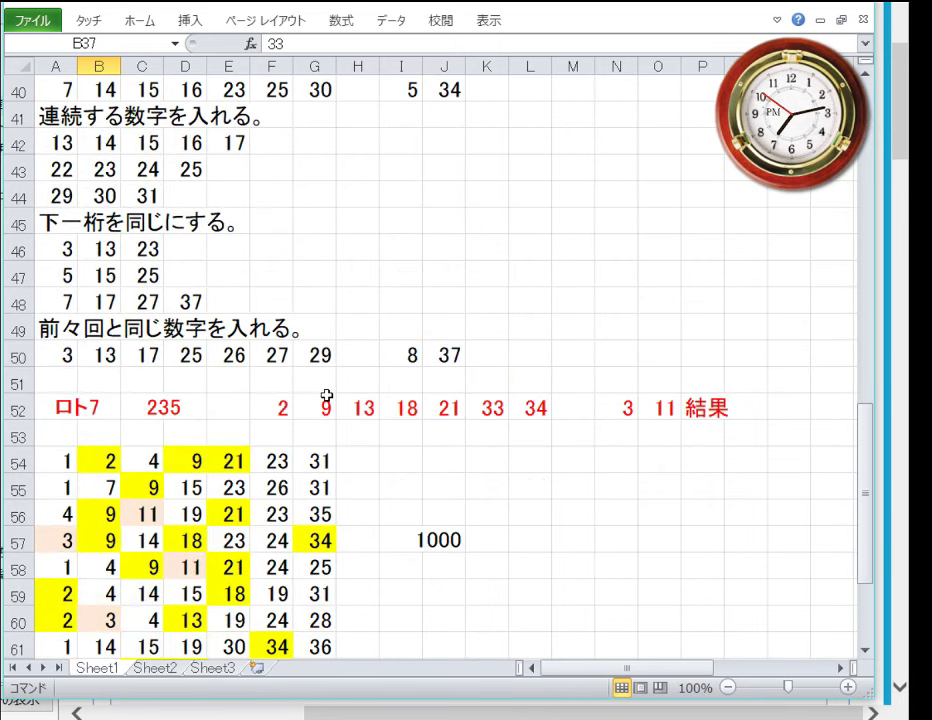
scroll(326, 396, down, 2)
scroll(166, 483, down, 2)
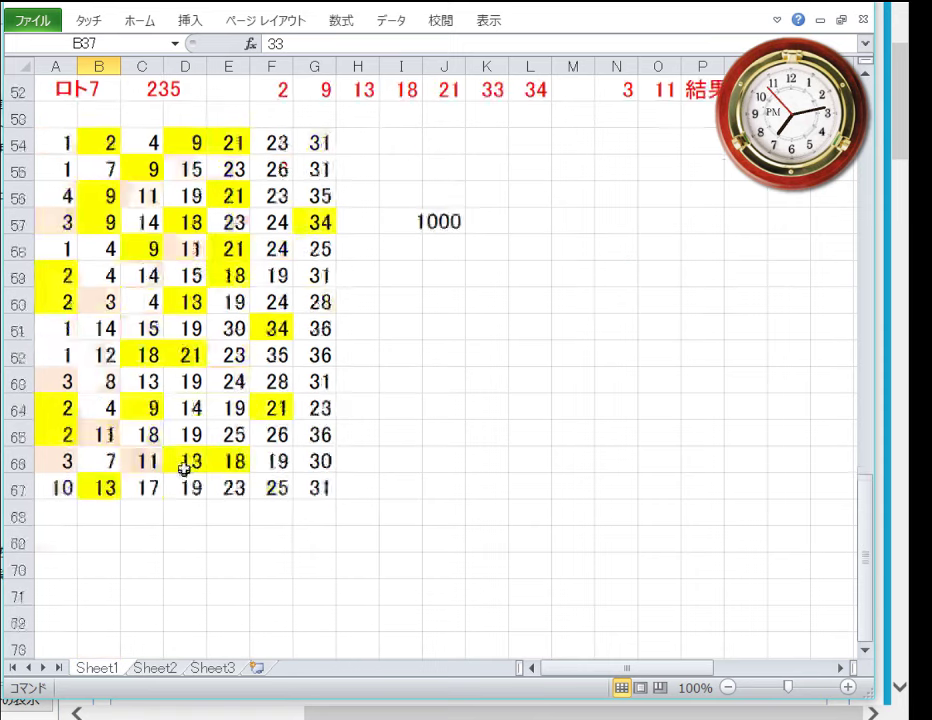
scroll(183, 465, up, 1)
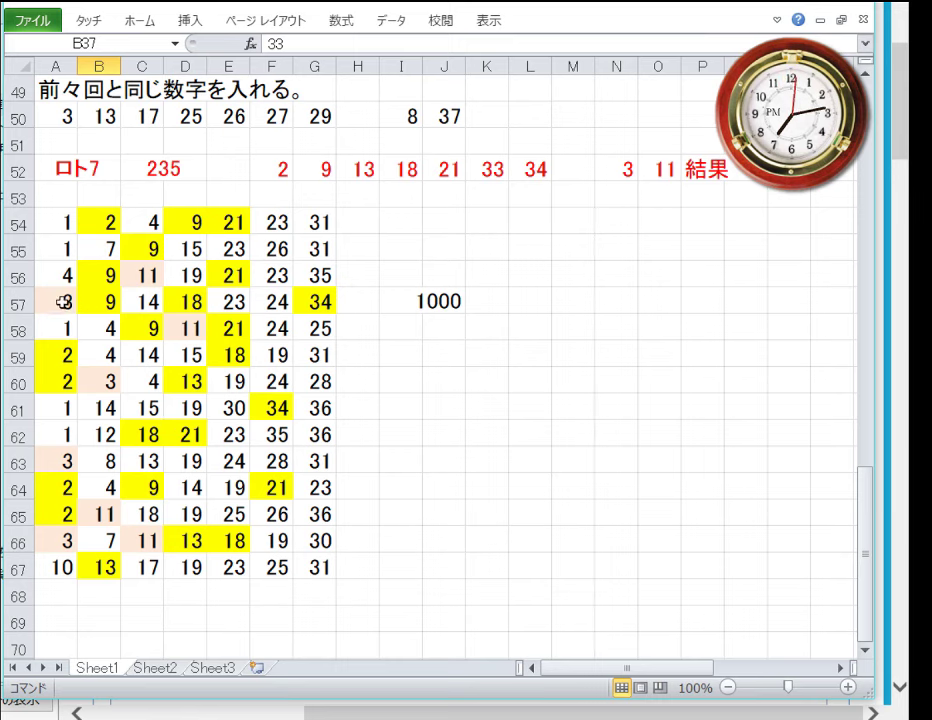
drag(58, 300, 104, 301)
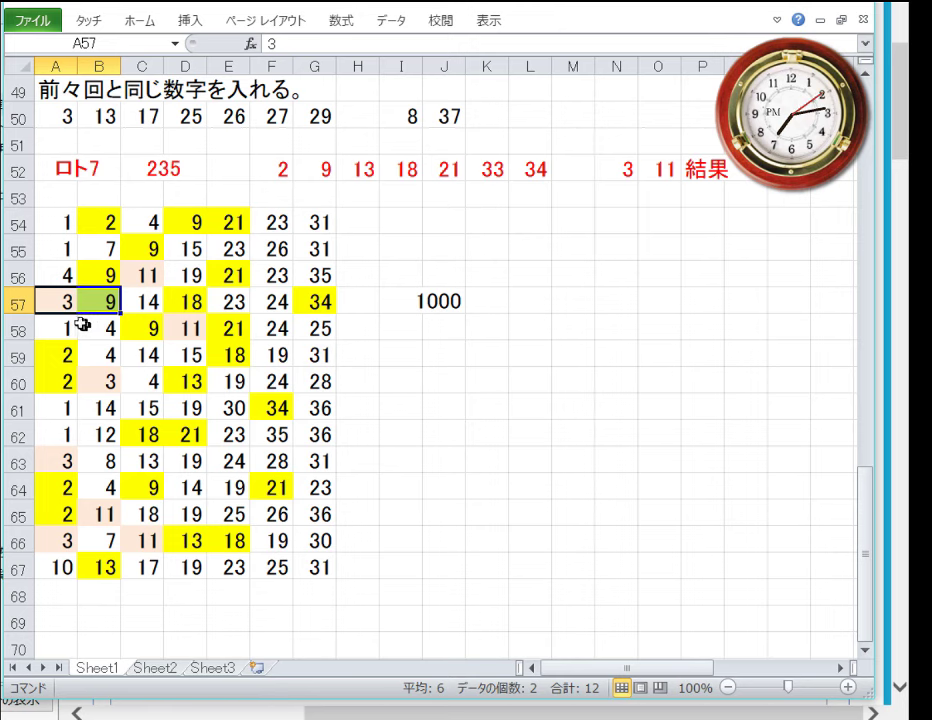
click(102, 306)
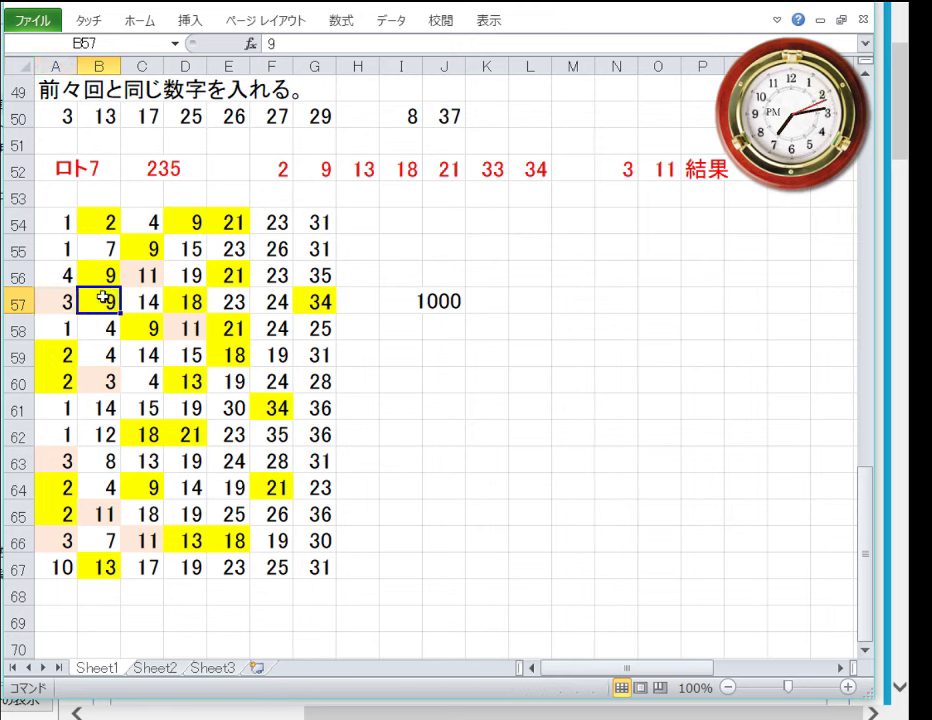
drag(72, 298, 104, 301)
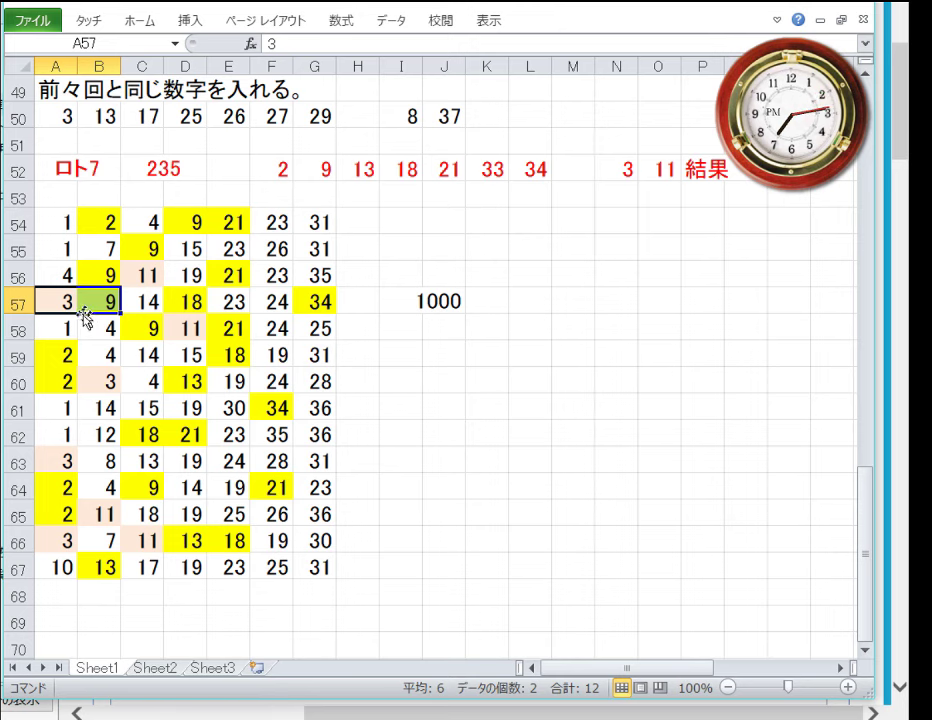
click(149, 298)
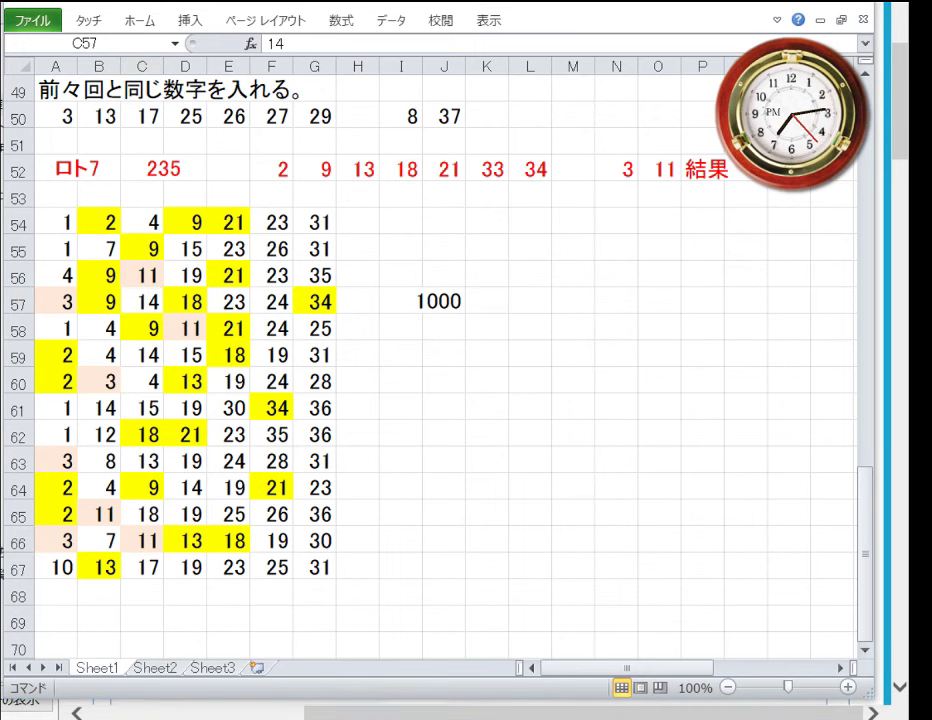
Switch to the web page with the 第235回 ロト7 prize table, and return to Excel to check the 1000 beside row 57.
click(852, 704)
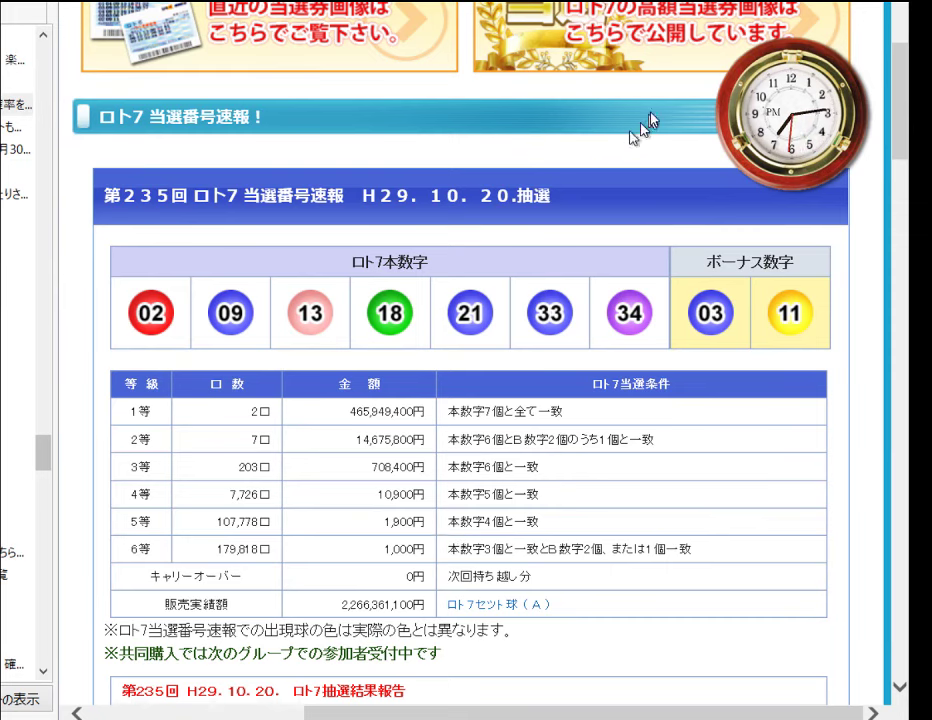
key(alt+Tab)
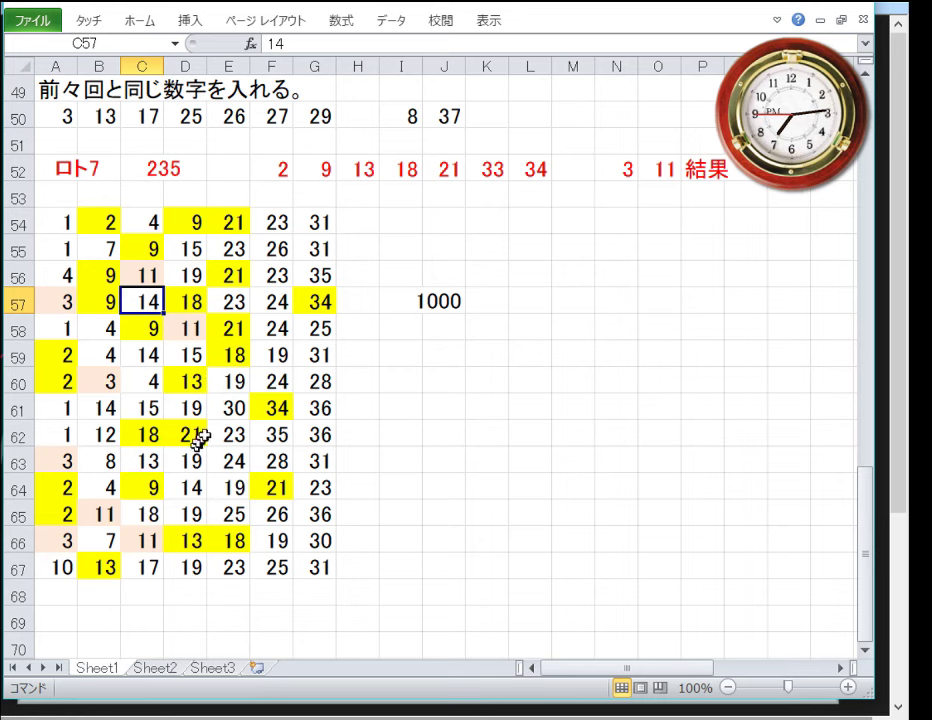
click(441, 311)
click(426, 376)
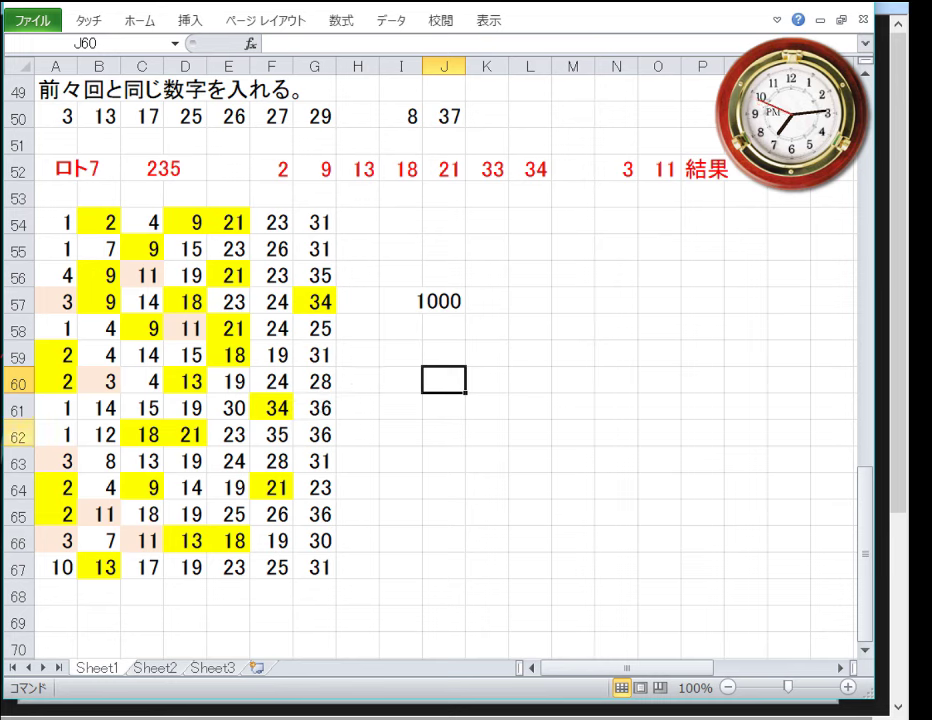